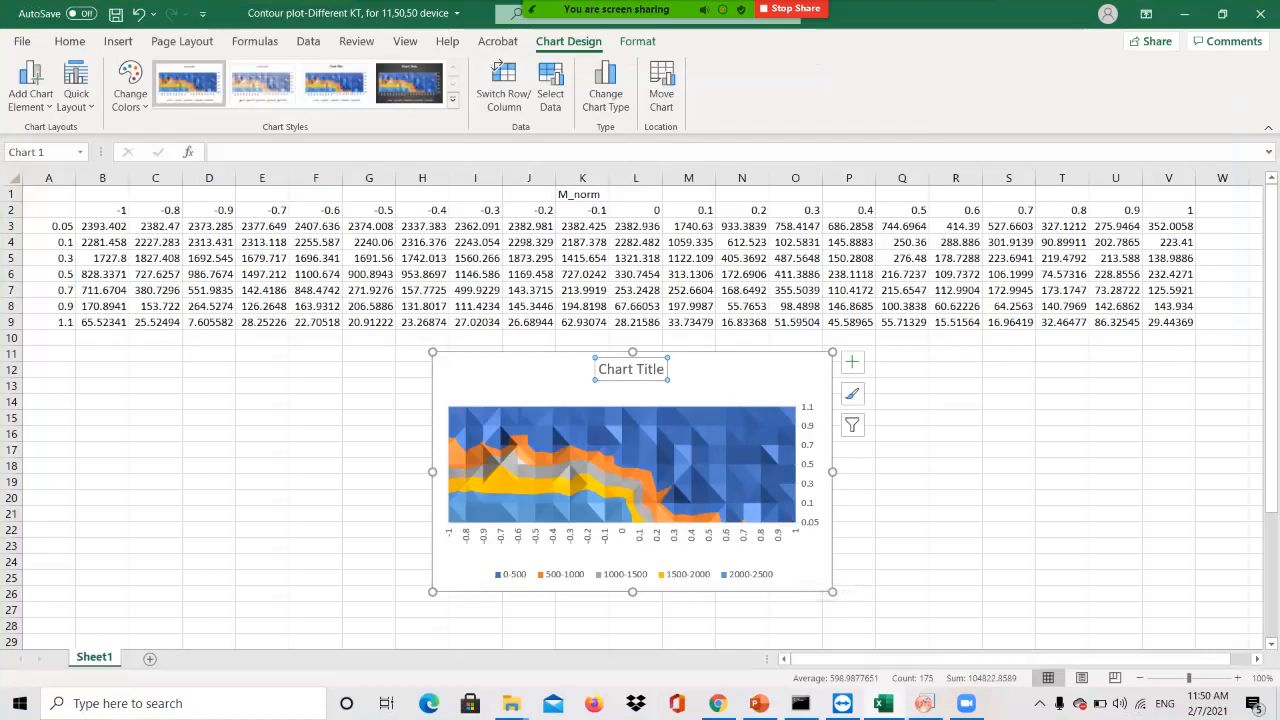
Review the M_norm table's x values in row 2, y values in column A and data block, then go to OriginPro
{"action": "left_click_drag", "start_coordinate": [102, 210], "coordinate": [1190, 210]}
{"action": "left_click_drag", "start_coordinate": [48, 226], "coordinate": [48, 322]}
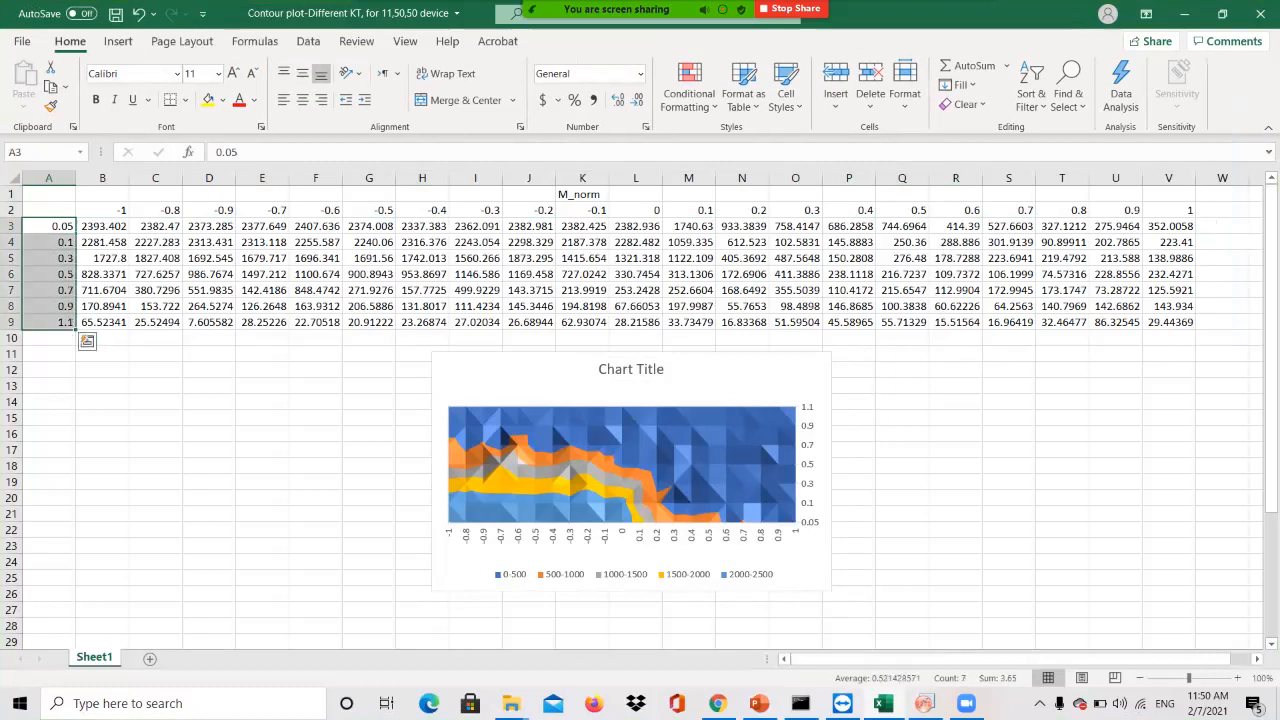
{"action": "left_click_drag", "start_coordinate": [102, 226], "coordinate": [1168, 322]}
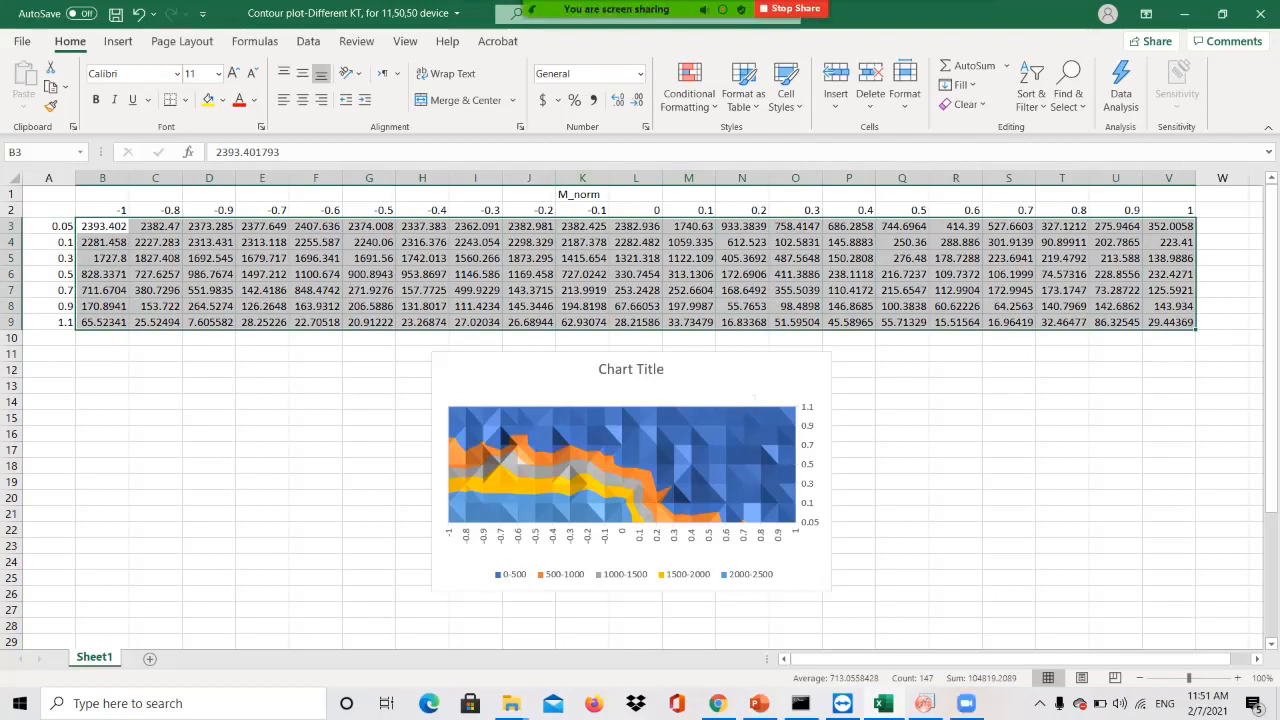
{"action": "left_click", "coordinate": [925, 703]}
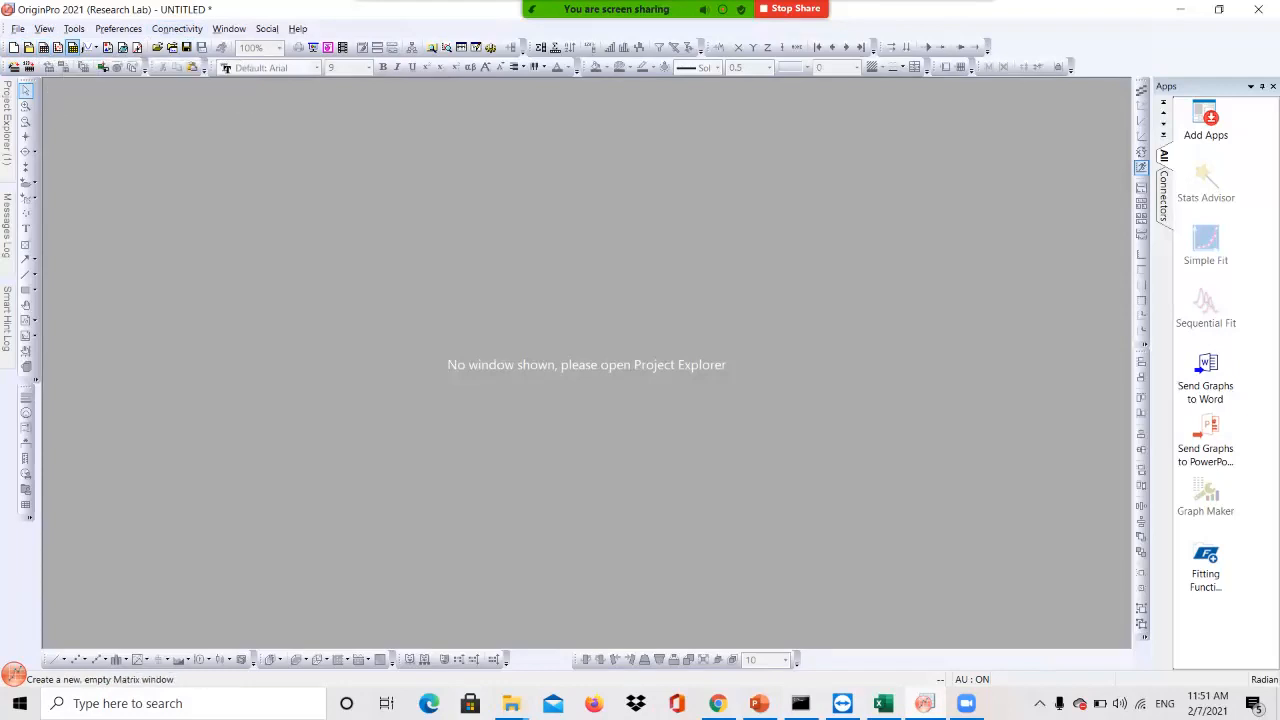
Create a new matrix book MBook1 and enlarge its window
{"action": "left_click", "coordinate": [72, 47]}
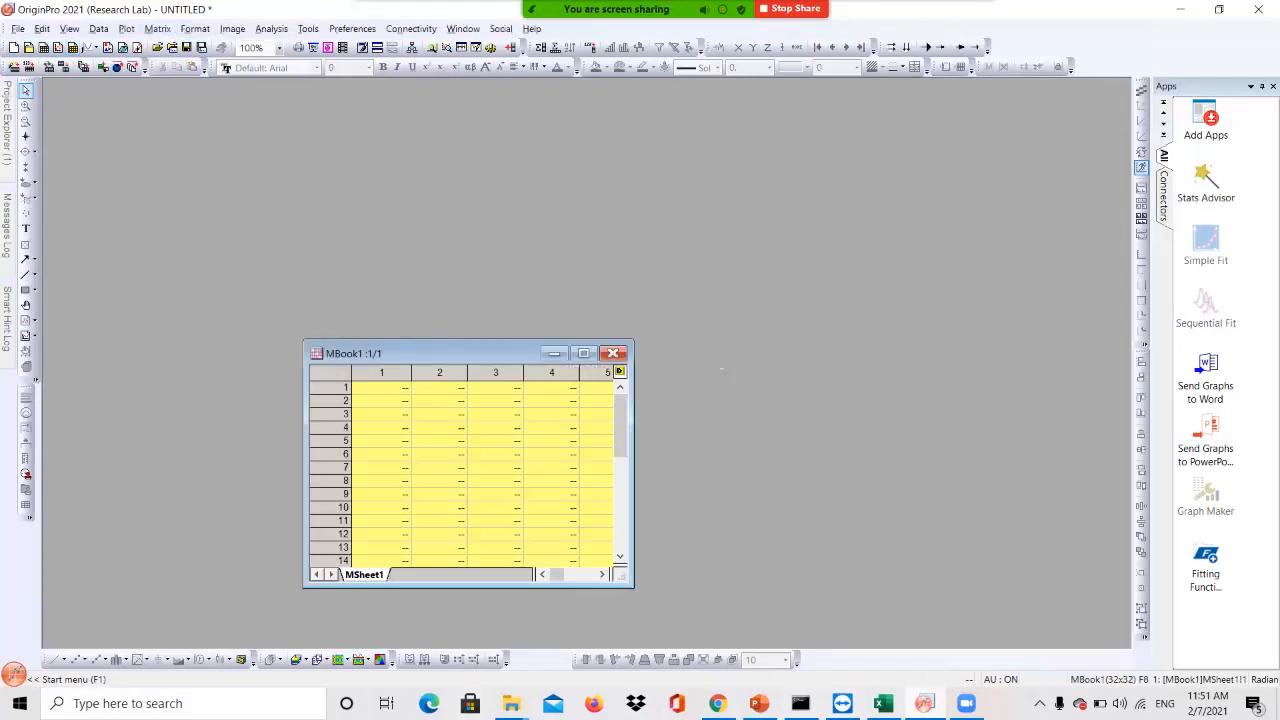
{"action": "left_click_drag", "start_coordinate": [633, 388], "coordinate": [1130, 388]}
{"action": "left_click_drag", "start_coordinate": [717, 340], "coordinate": [583, 135]}
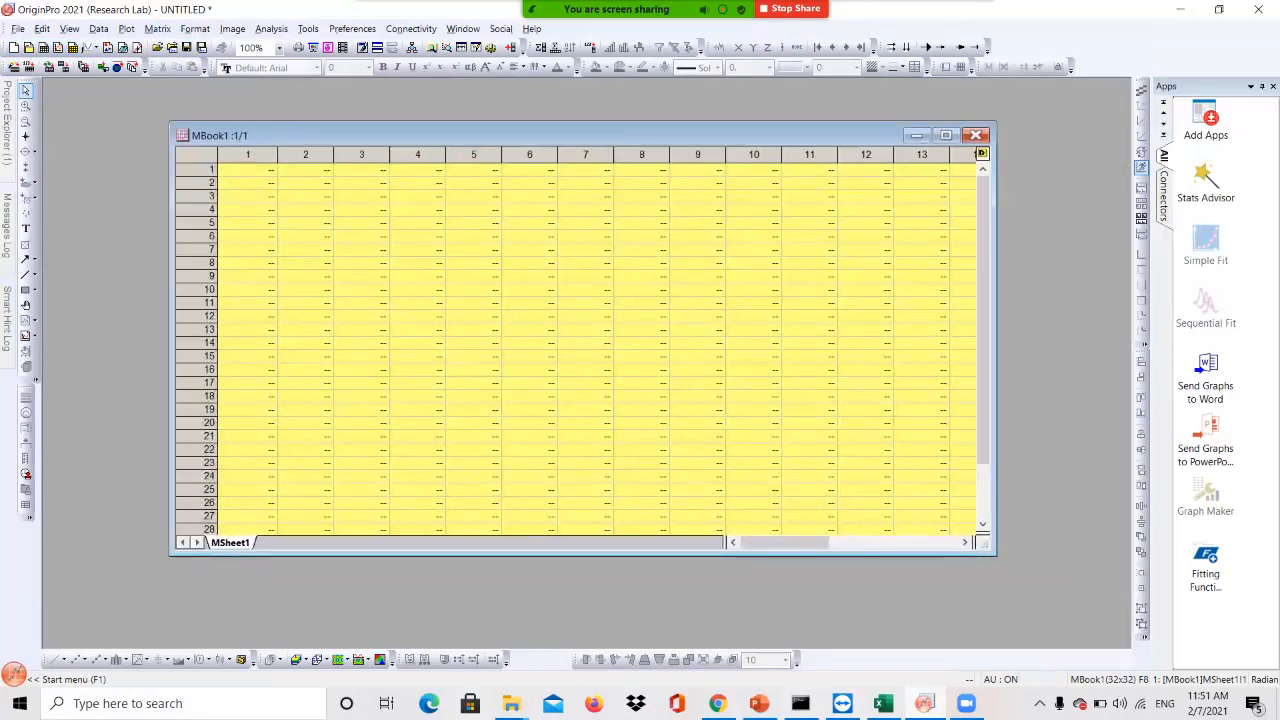
{"action": "left_click_drag", "start_coordinate": [996, 555], "coordinate": [1082, 606]}
Check the 21 x values and 7 y values in Excel, then return to the Origin matrix
{"action": "key", "text": "alt+Tab"}
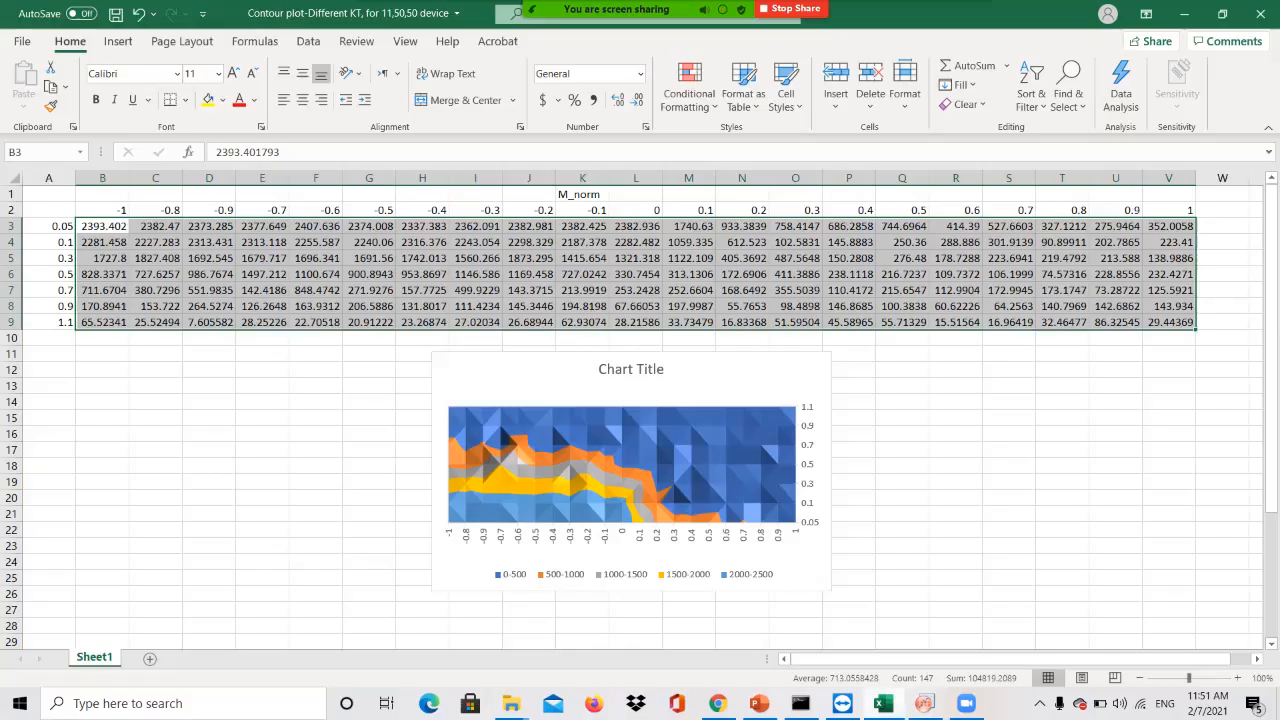
{"action": "left_click_drag", "start_coordinate": [102, 210], "coordinate": [1168, 210]}
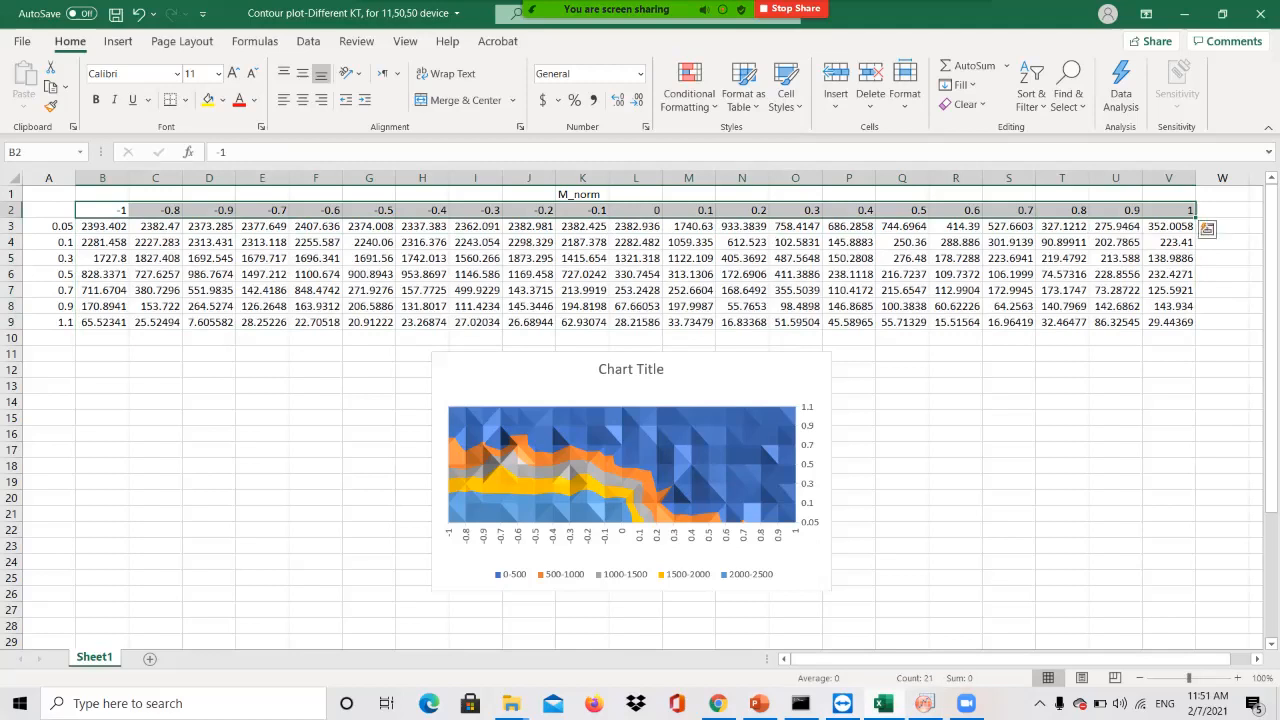
{"action": "left_click_drag", "start_coordinate": [48, 226], "coordinate": [48, 322]}
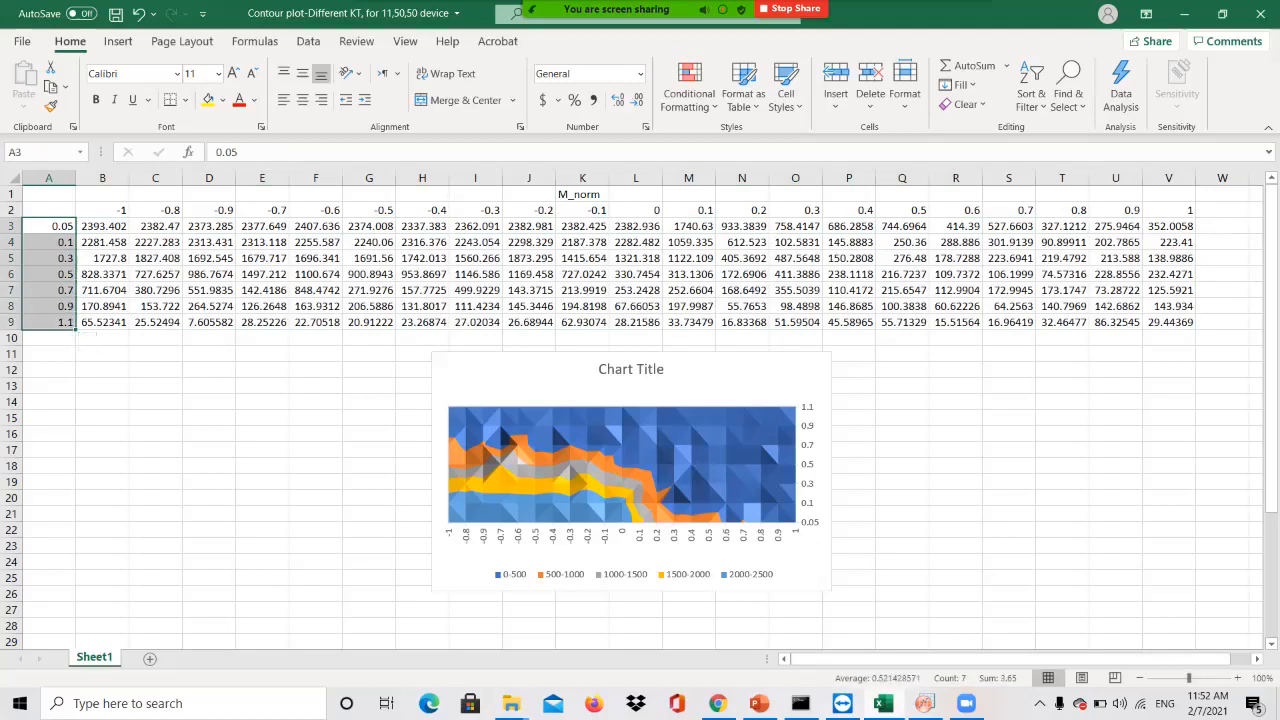
{"action": "left_click", "coordinate": [924, 703]}
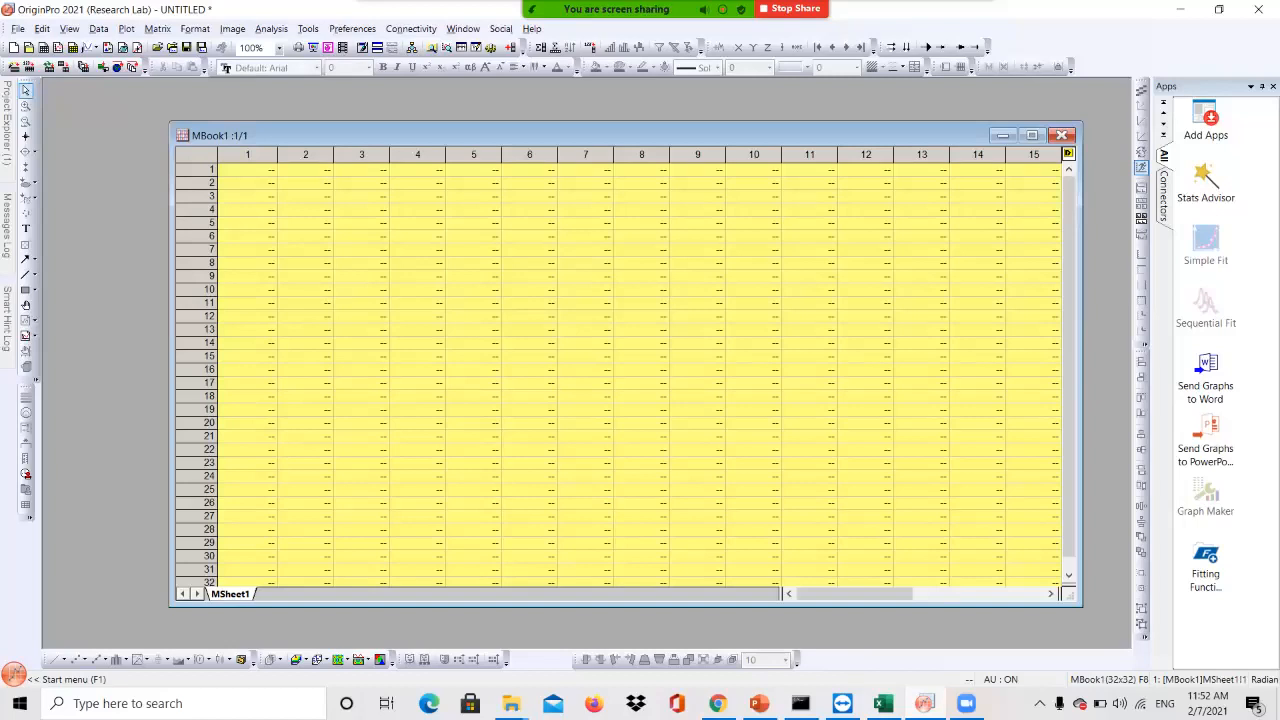
Set MBook1 to 21×7 with x mapped from -1 to 1 and y from 0.05 to 1.1
{"action": "right_click", "coordinate": [210, 158]}
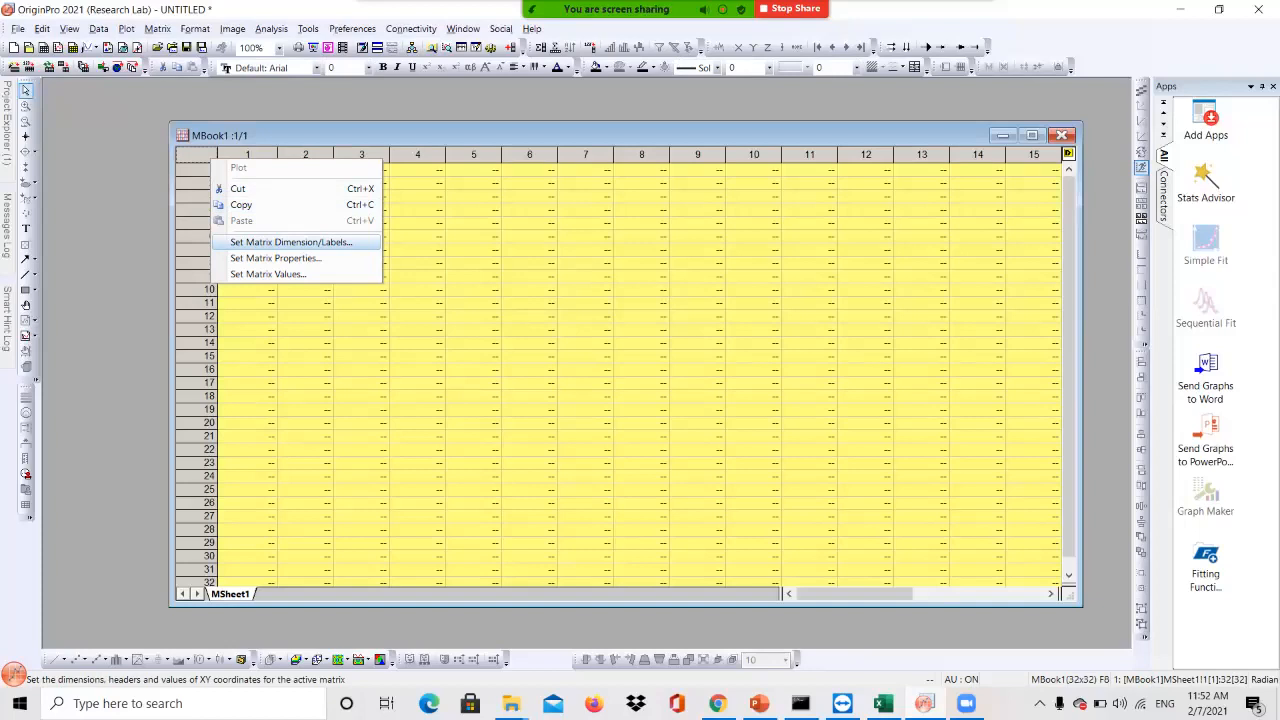
{"action": "left_click", "coordinate": [290, 242]}
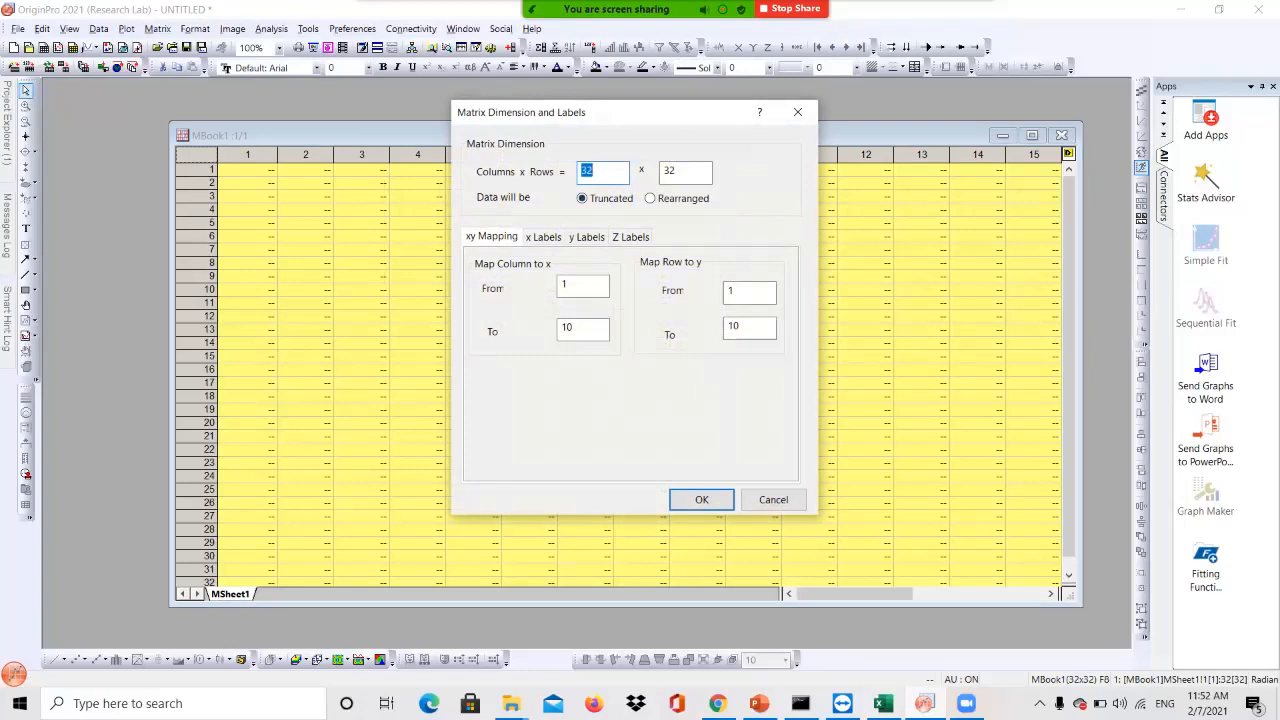
{"action": "type", "text": "21"}
{"action": "key", "text": "Tab"}
{"action": "type", "text": "7"}
{"action": "double_click", "coordinate": [565, 285]}
{"action": "type", "text": "-1"}
{"action": "double_click", "coordinate": [568, 328]}
{"action": "type", "text": "1"}
{"action": "double_click", "coordinate": [733, 291]}
{"action": "type", "text": "0.05"}
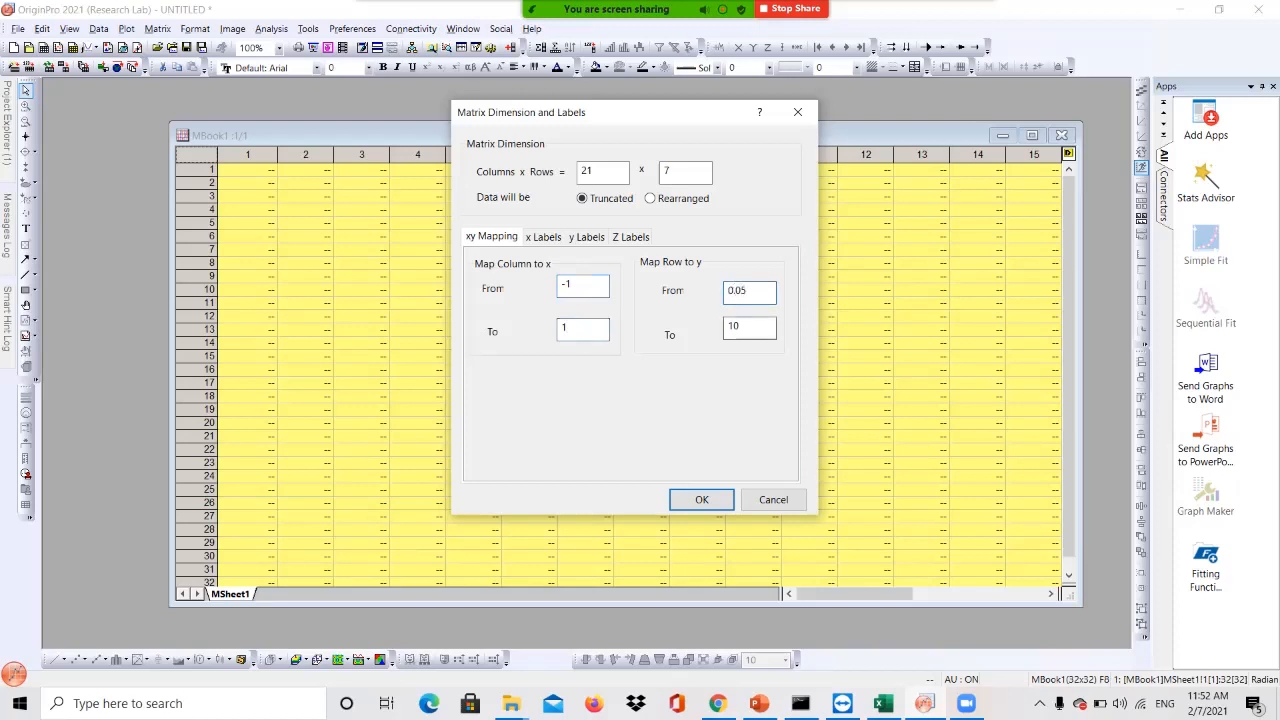
{"action": "key", "text": "Tab"}
{"action": "type", "text": "1.1"}
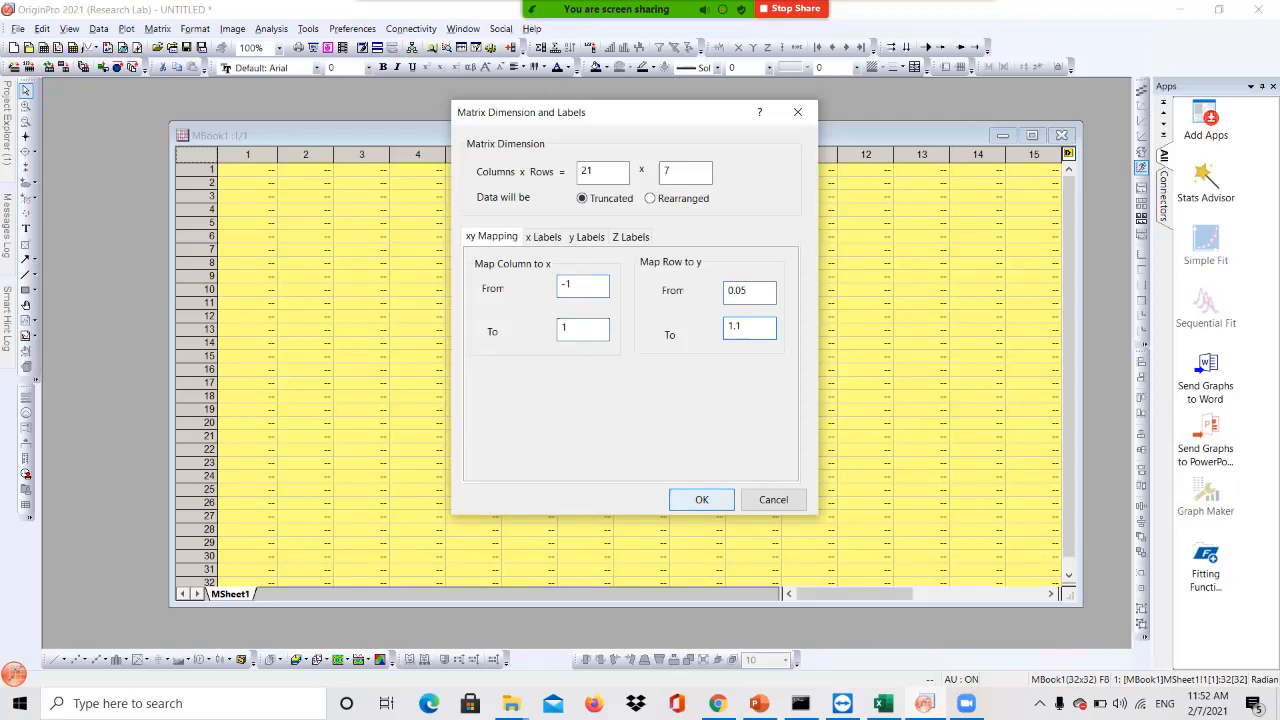
{"action": "left_click", "coordinate": [702, 500]}
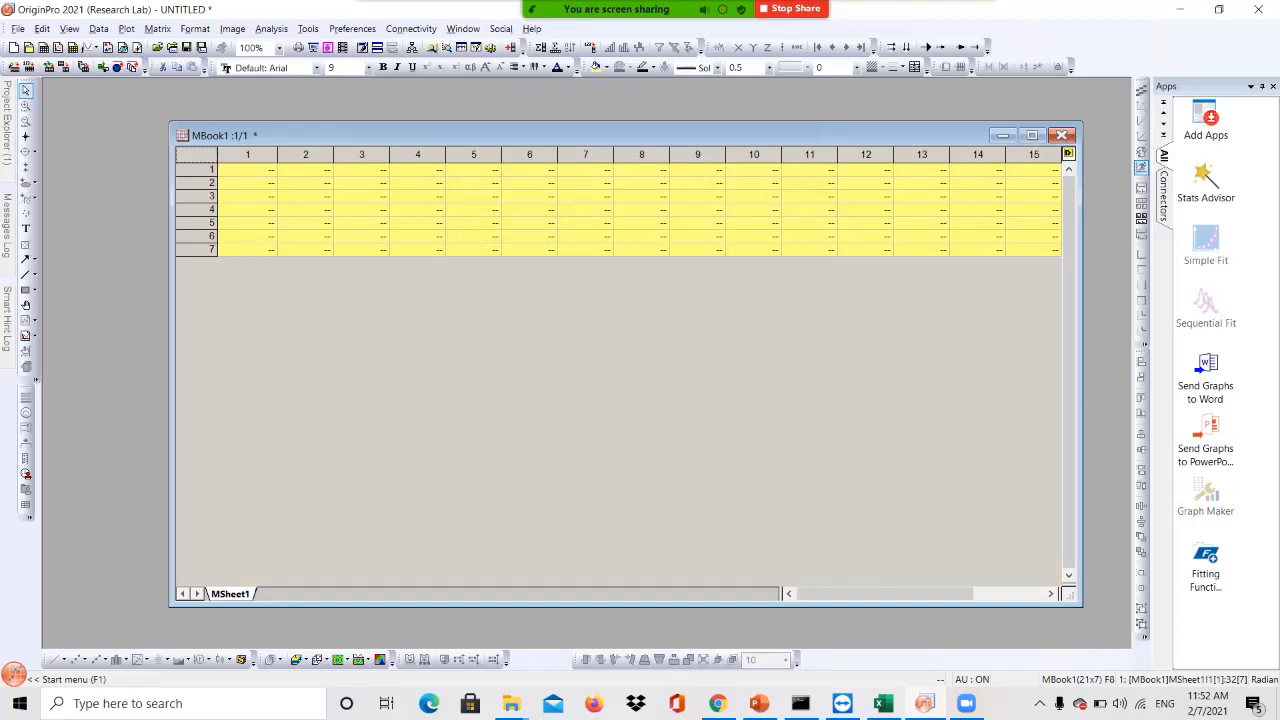
Copy the Excel data block B3:V9 and paste it into MBook1 starting at cell 1,1
{"action": "key", "text": "alt+Tab"}
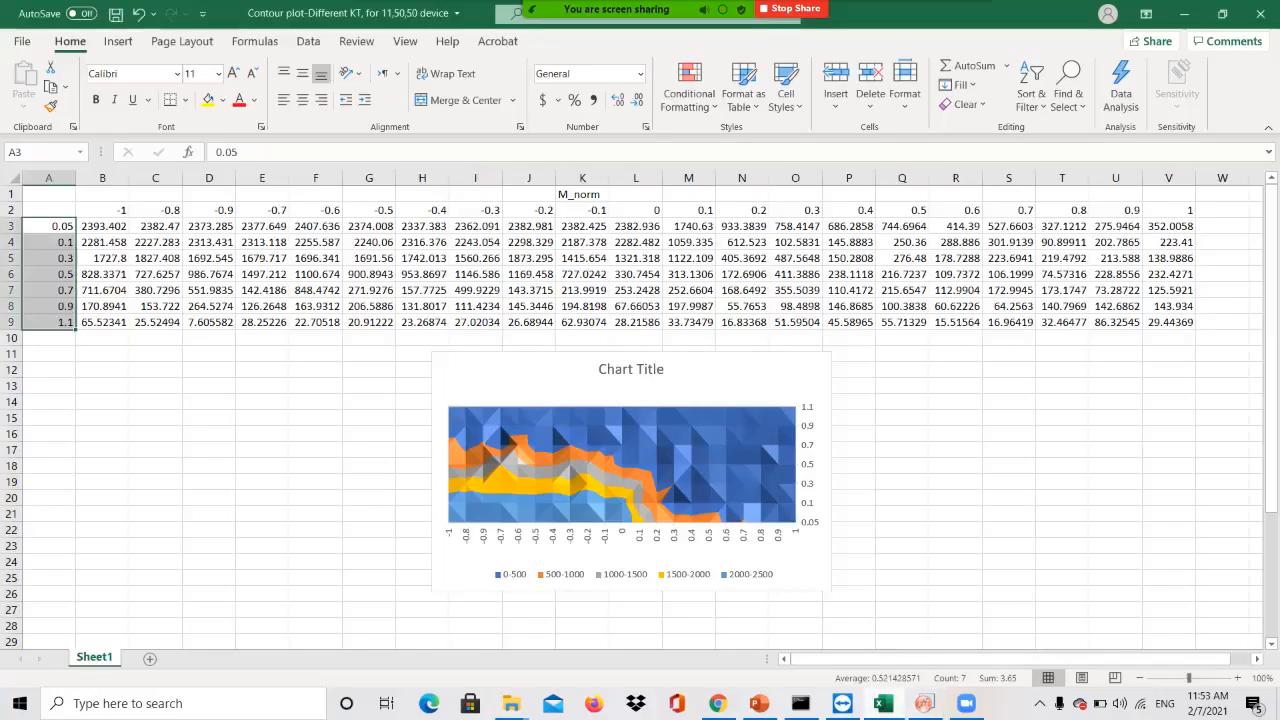
{"action": "left_click_drag", "start_coordinate": [102, 226], "coordinate": [1168, 322]}
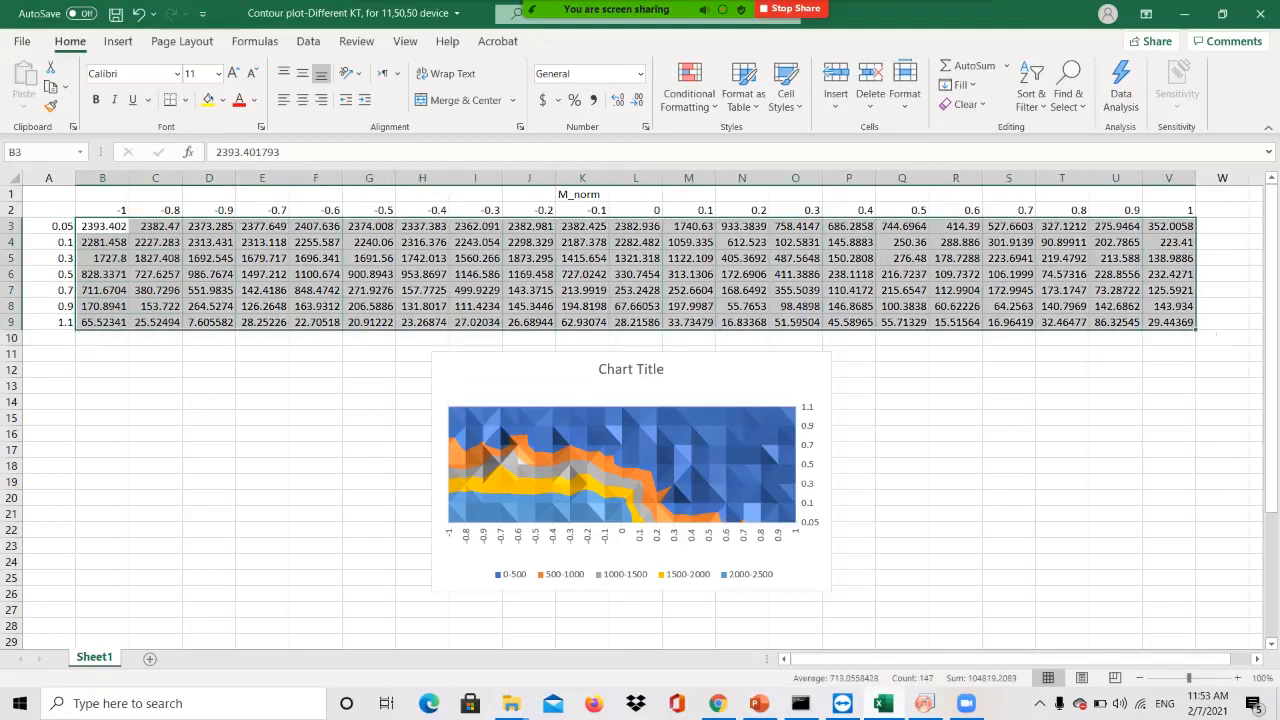
{"action": "right_click", "coordinate": [576, 222]}
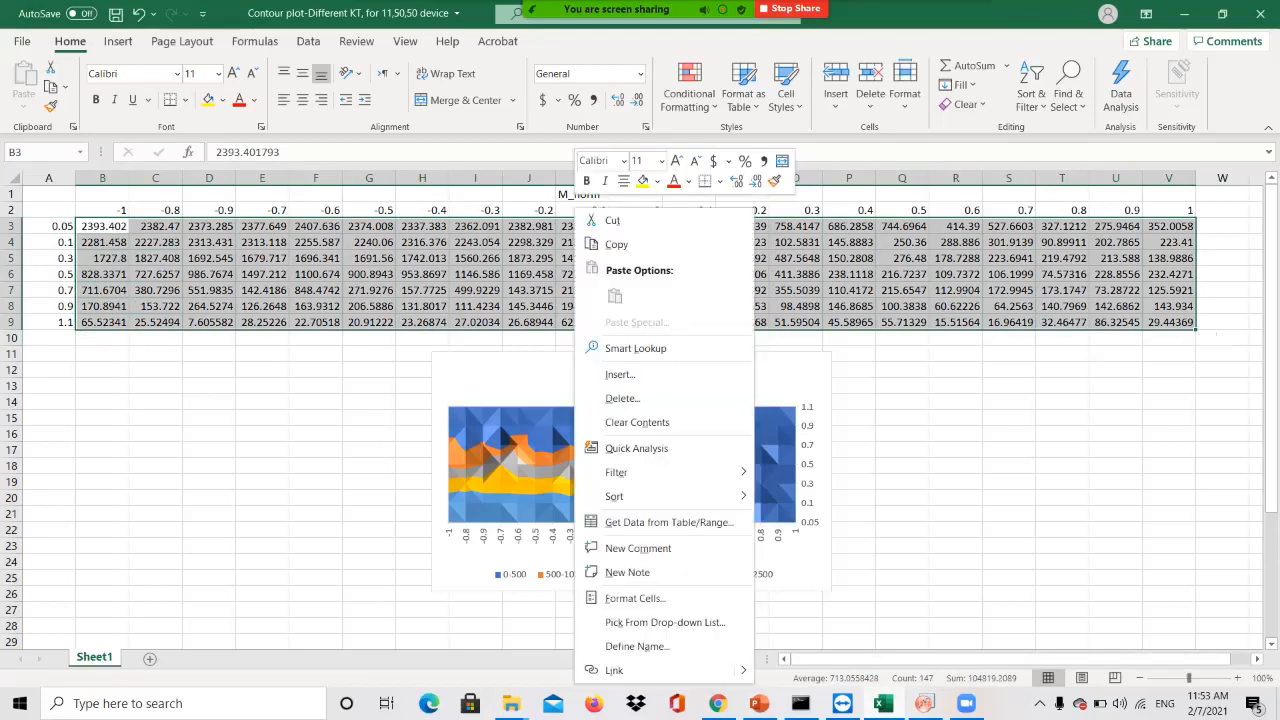
{"action": "left_click", "coordinate": [610, 245]}
{"action": "key", "text": "alt+Tab"}
{"action": "left_click", "coordinate": [248, 170]}
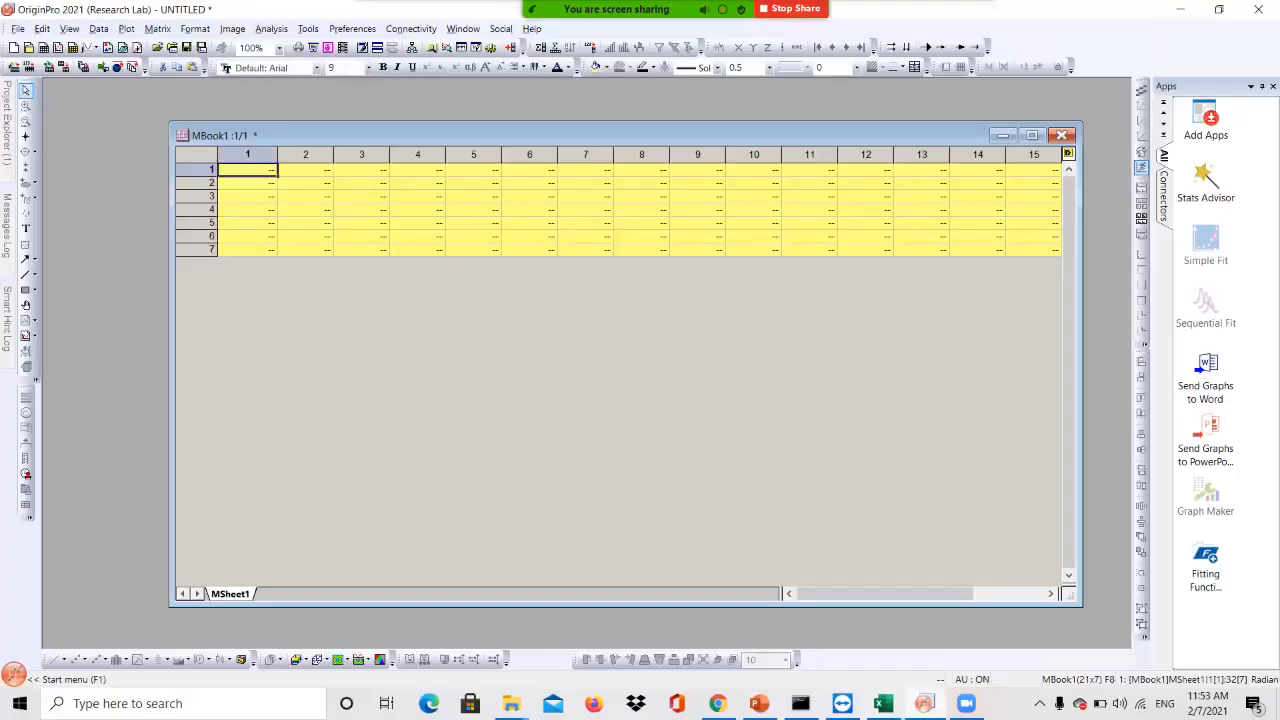
{"action": "key", "text": "ctrl+v"}
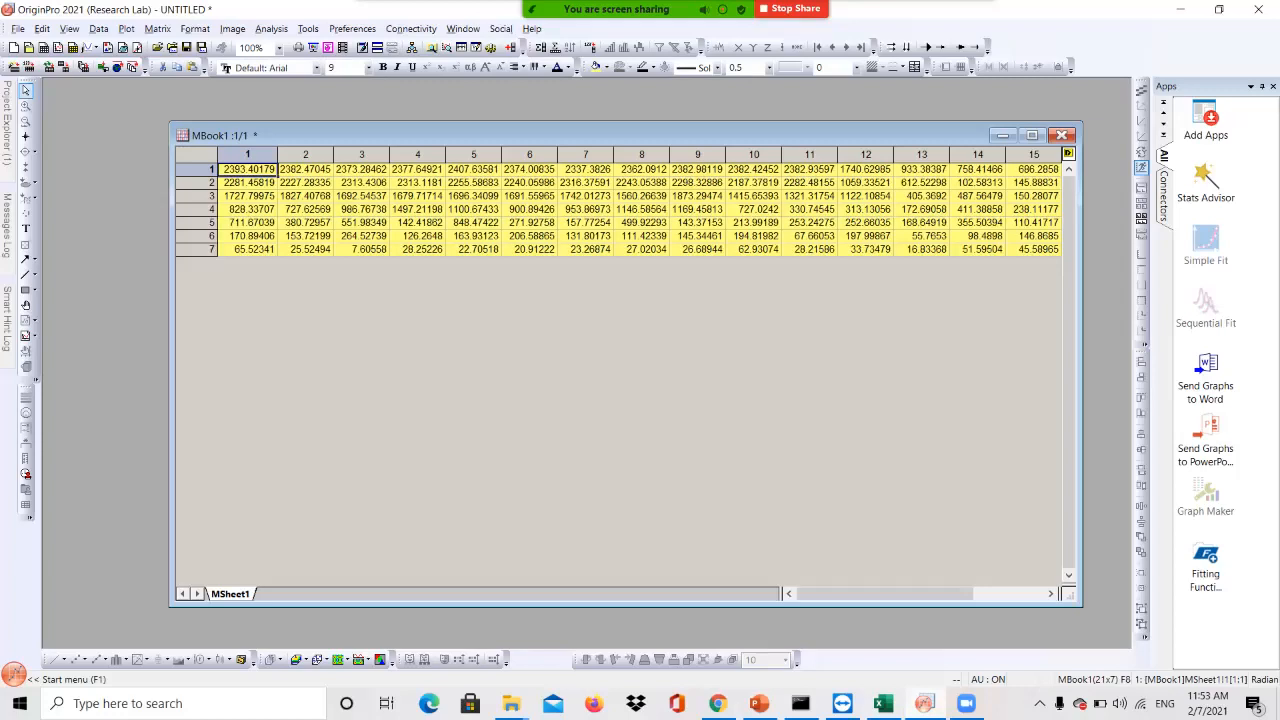
{"action": "left_click_drag", "start_coordinate": [600, 135], "coordinate": [556, 125]}
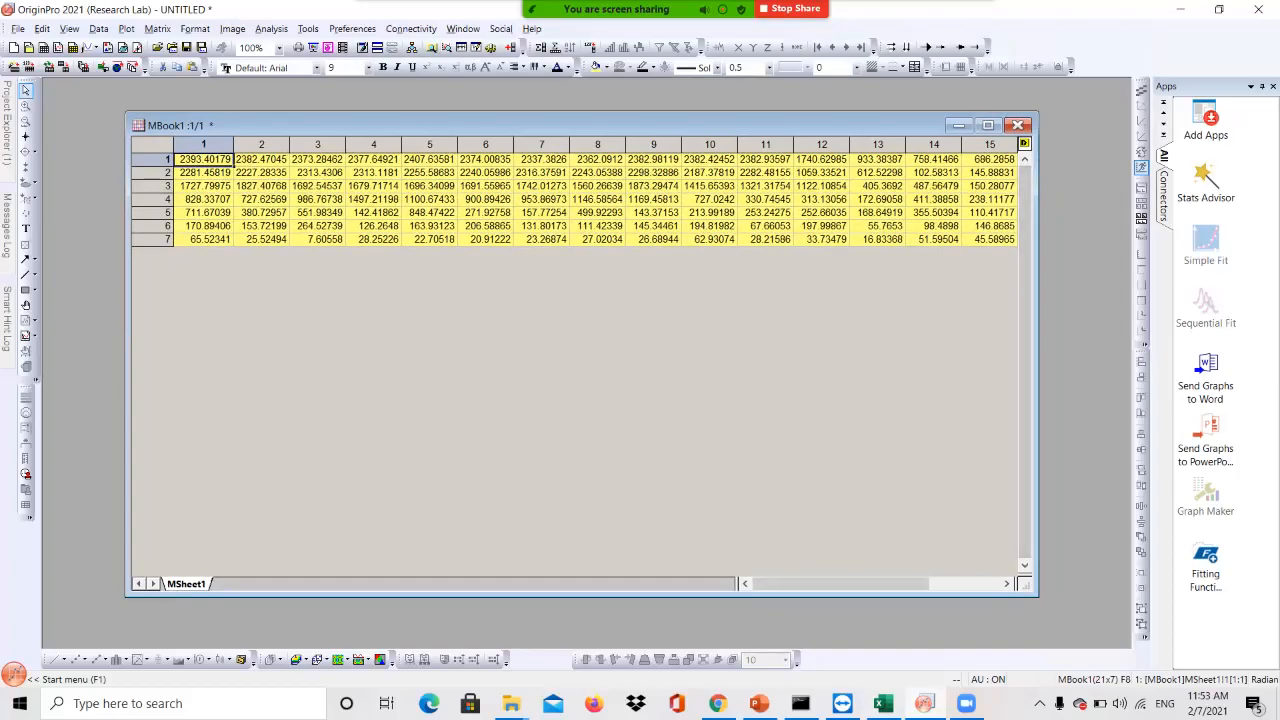
{"action": "key", "text": "alt+Tab"}
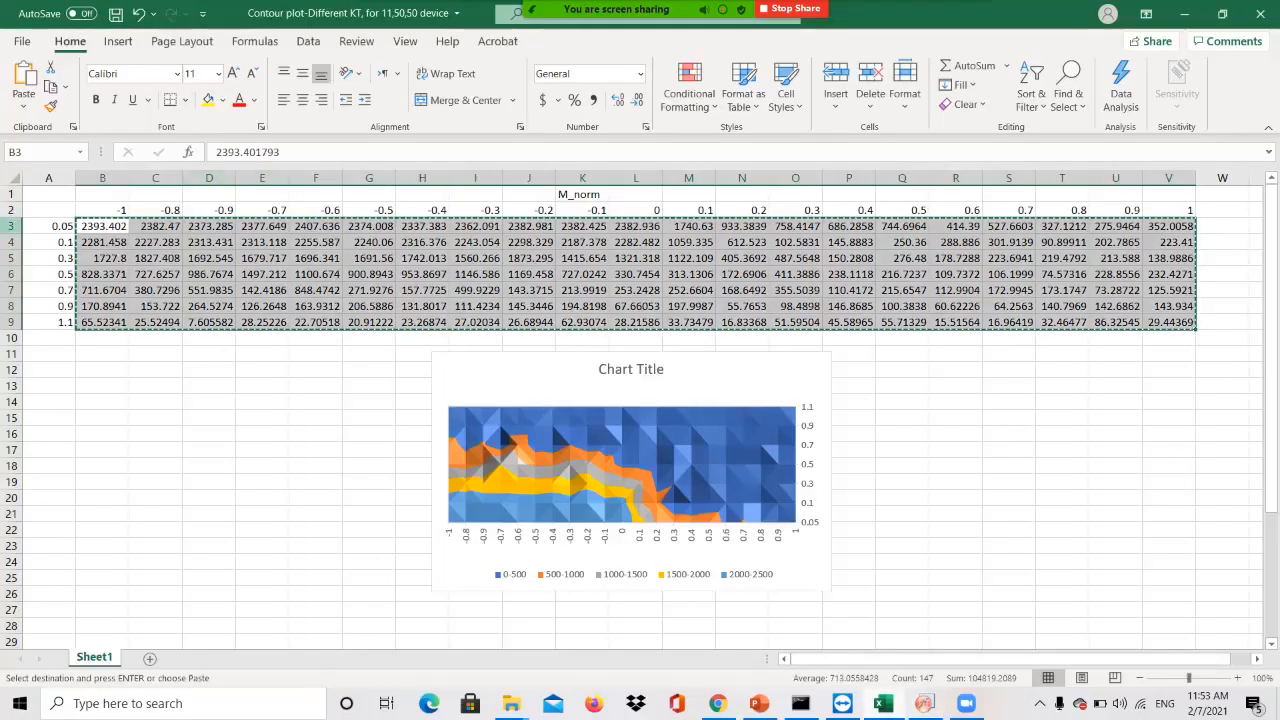
{"action": "key", "text": "alt+Tab"}
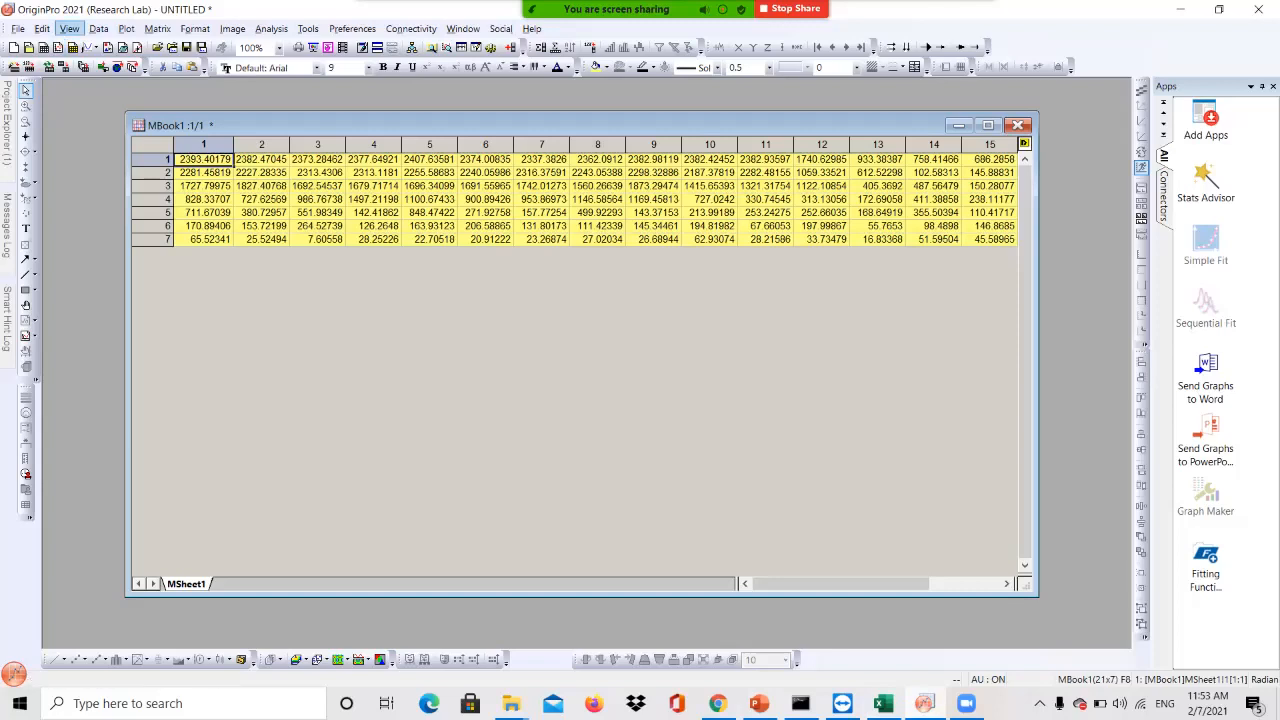
Show the X and Y values as matrix headers in MBook1, then bring up the Excel workbook
{"action": "left_click", "coordinate": [69, 28]}
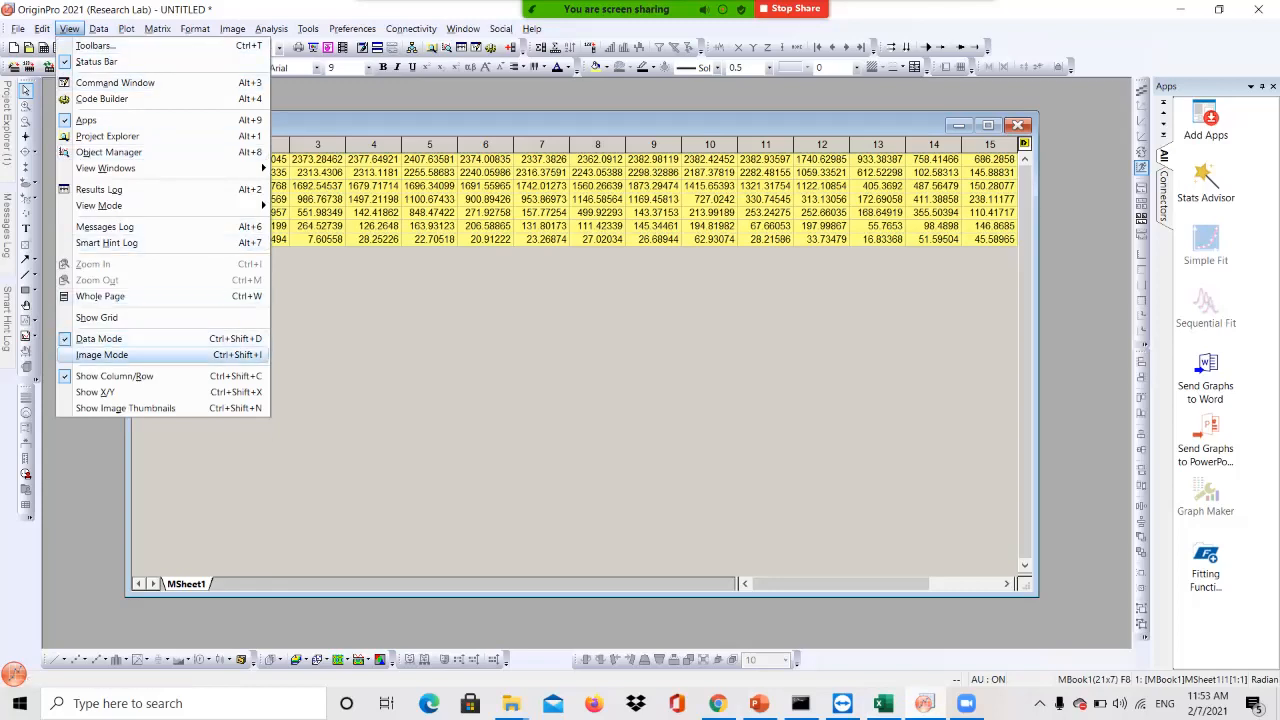
{"action": "left_click", "coordinate": [95, 392]}
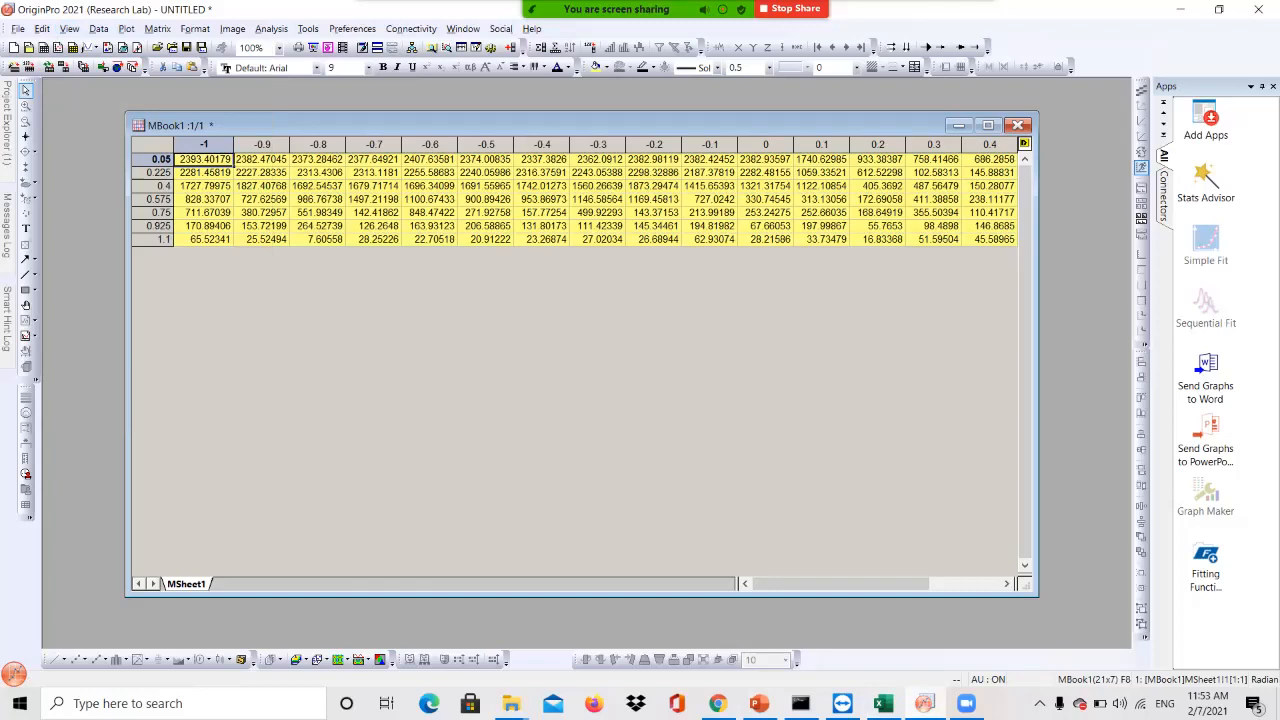
{"action": "left_click_drag", "start_coordinate": [203, 145], "coordinate": [989, 145]}
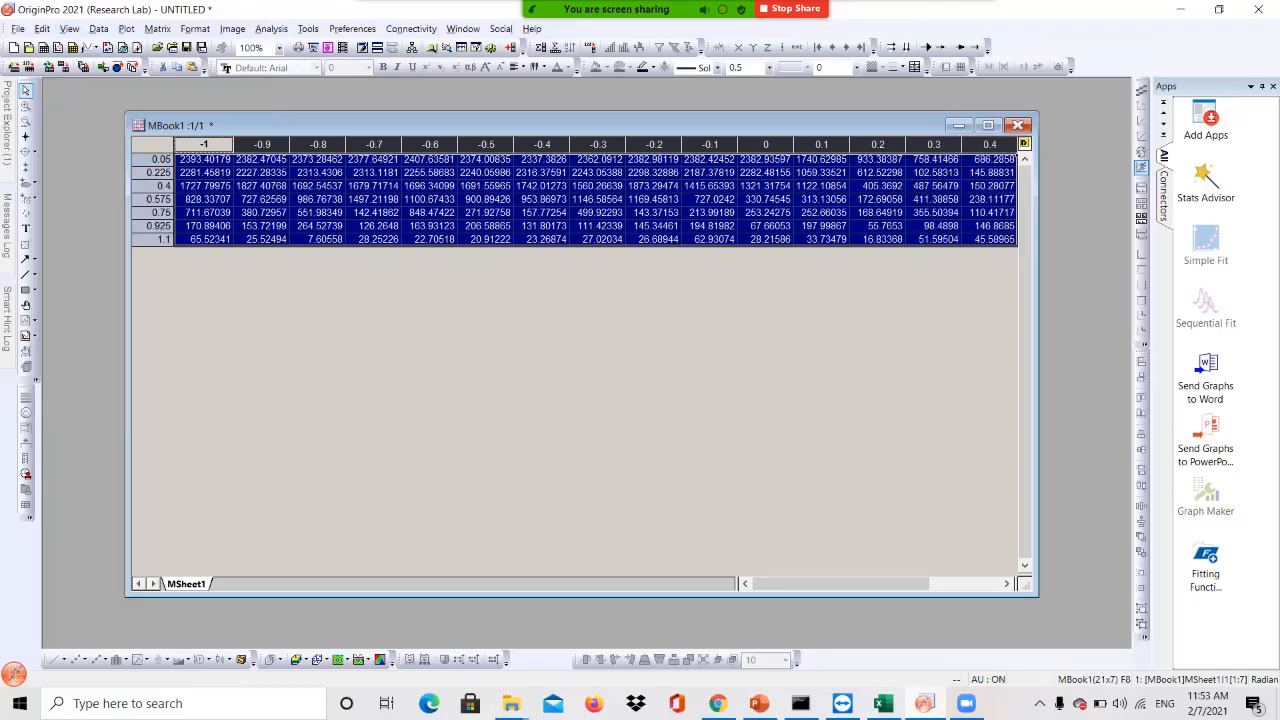
{"action": "mouse_move", "coordinate": [850, 584]}
{"action": "left_mouse_down"}
{"action": "mouse_move", "coordinate": [920, 584]}
{"action": "mouse_move", "coordinate": [850, 584]}
{"action": "left_mouse_up"}
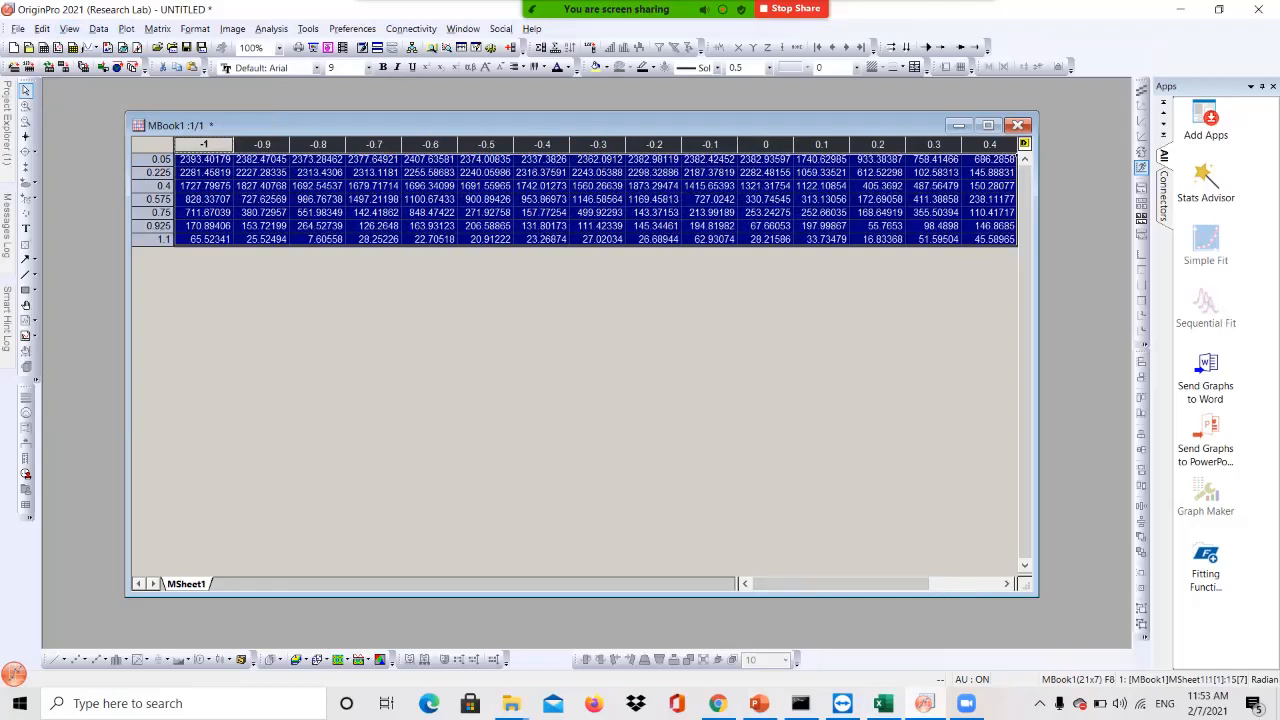
{"action": "left_click", "coordinate": [883, 703]}
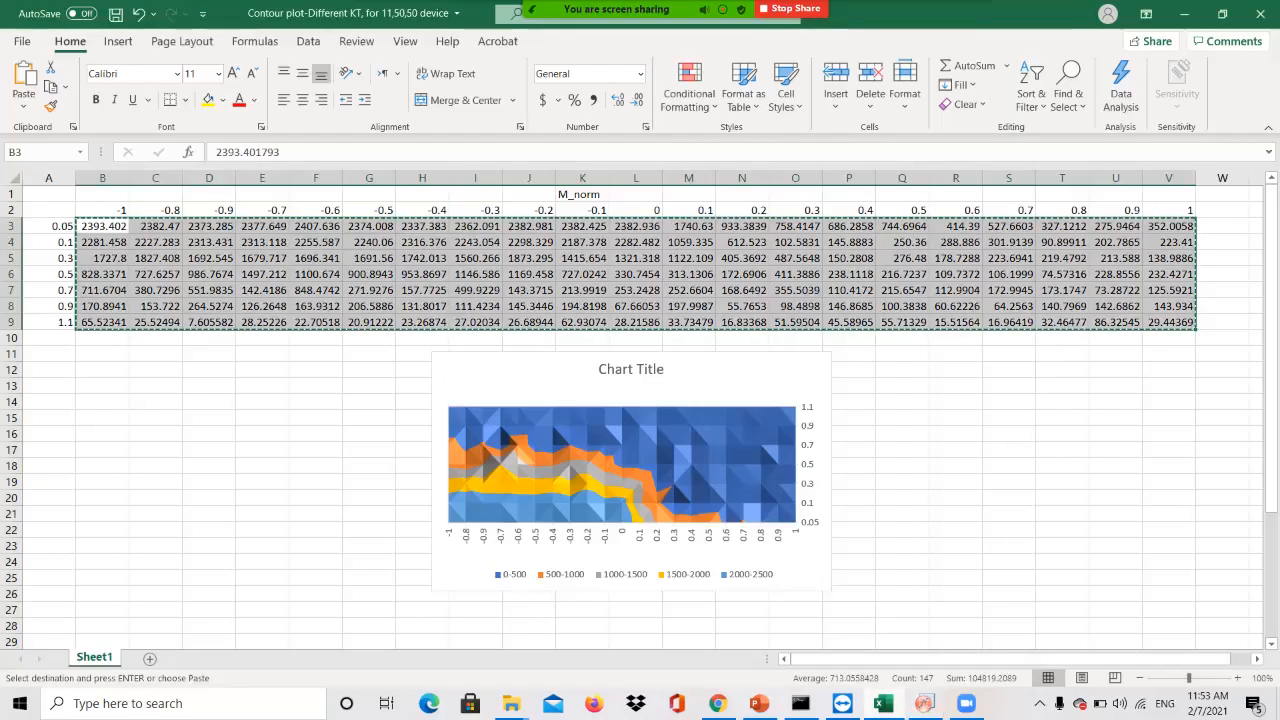
Look over the row values 0.05 to 1.1 in cells A3:A9, then return to OriginPro
{"action": "left_click", "coordinate": [102, 386]}
{"action": "left_click_drag", "start_coordinate": [50, 226], "coordinate": [50, 242]}
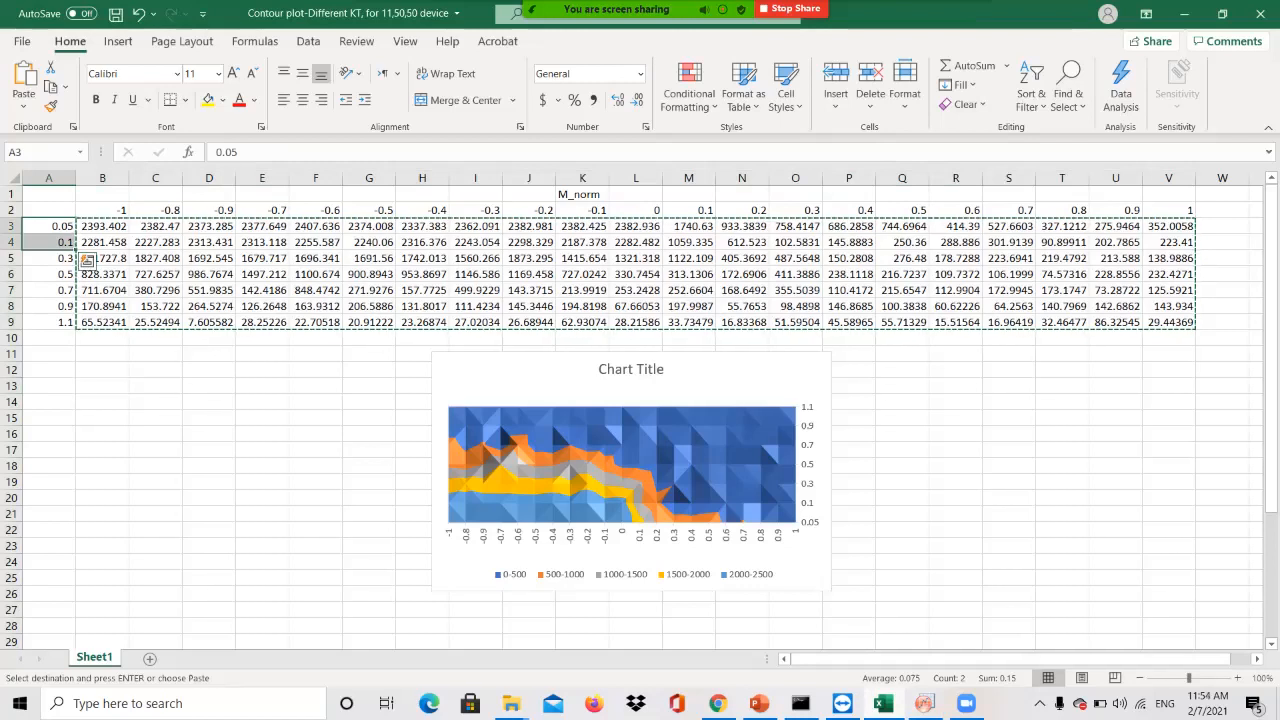
{"action": "key", "text": "Down"}
{"action": "key", "text": "Down"}
{"action": "key", "text": "Down"}
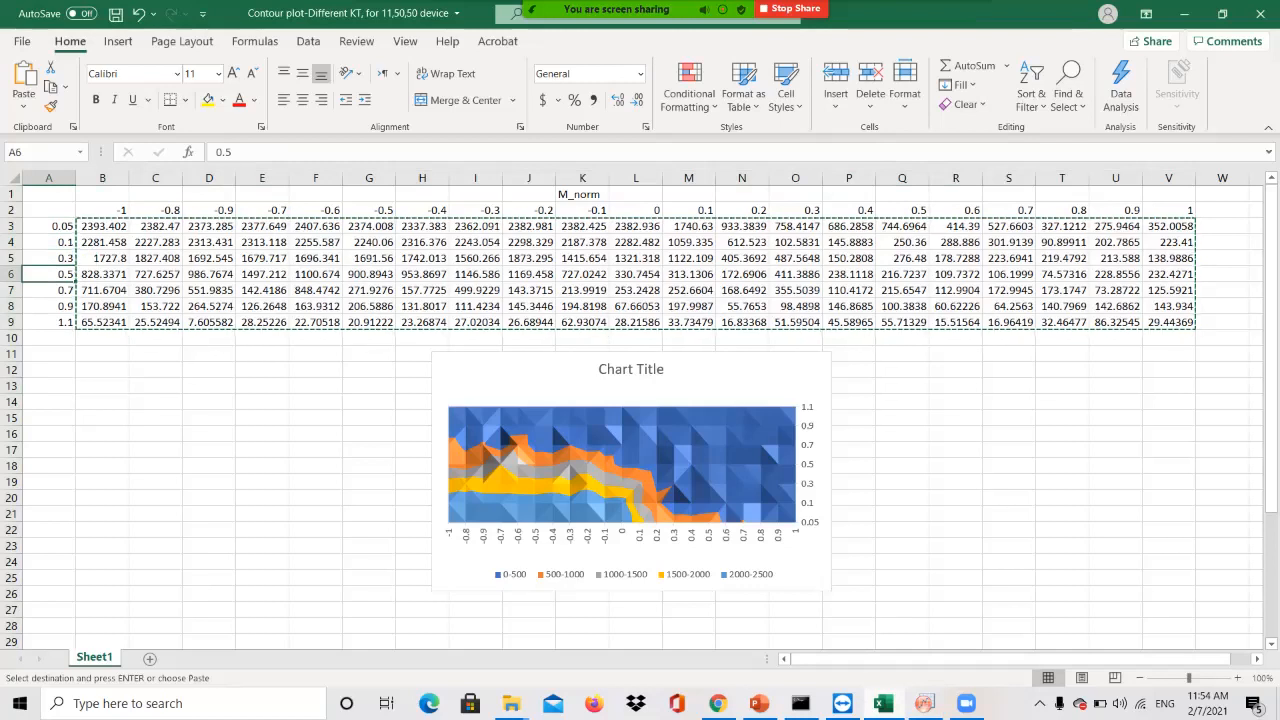
{"action": "left_click_drag", "start_coordinate": [48, 242], "coordinate": [48, 322]}
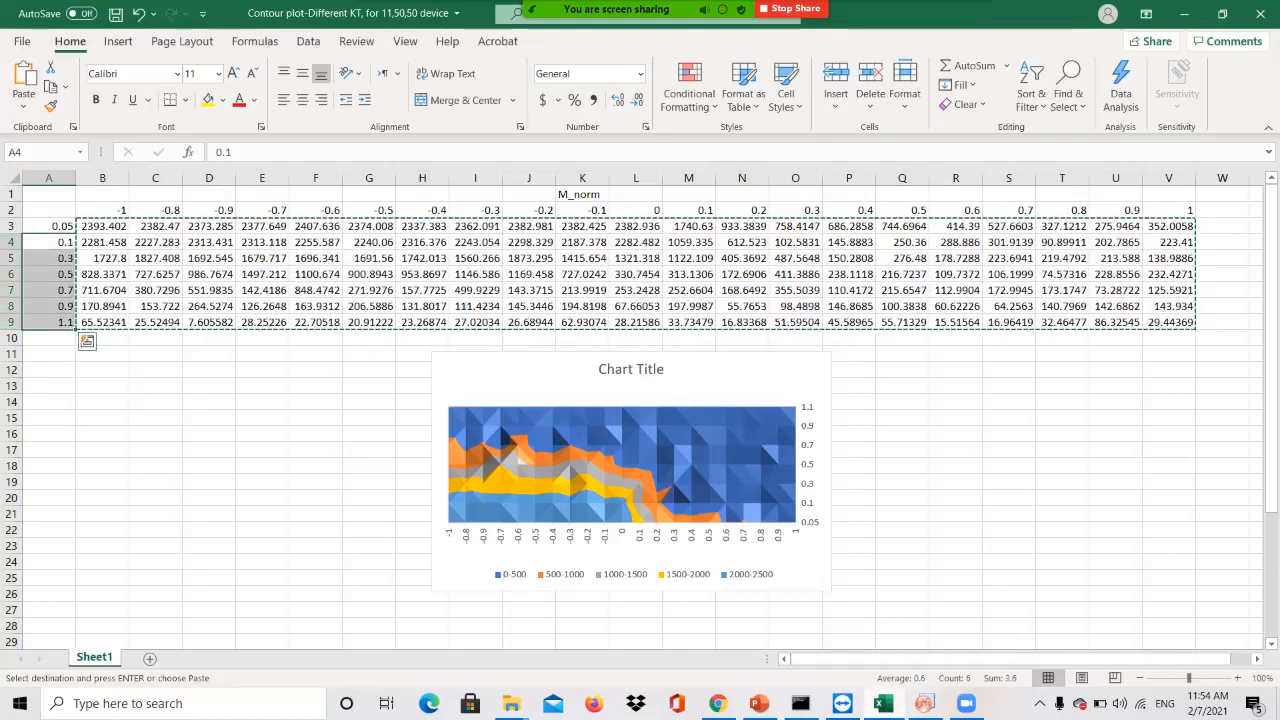
{"action": "left_click_drag", "start_coordinate": [48, 226], "coordinate": [48, 242]}
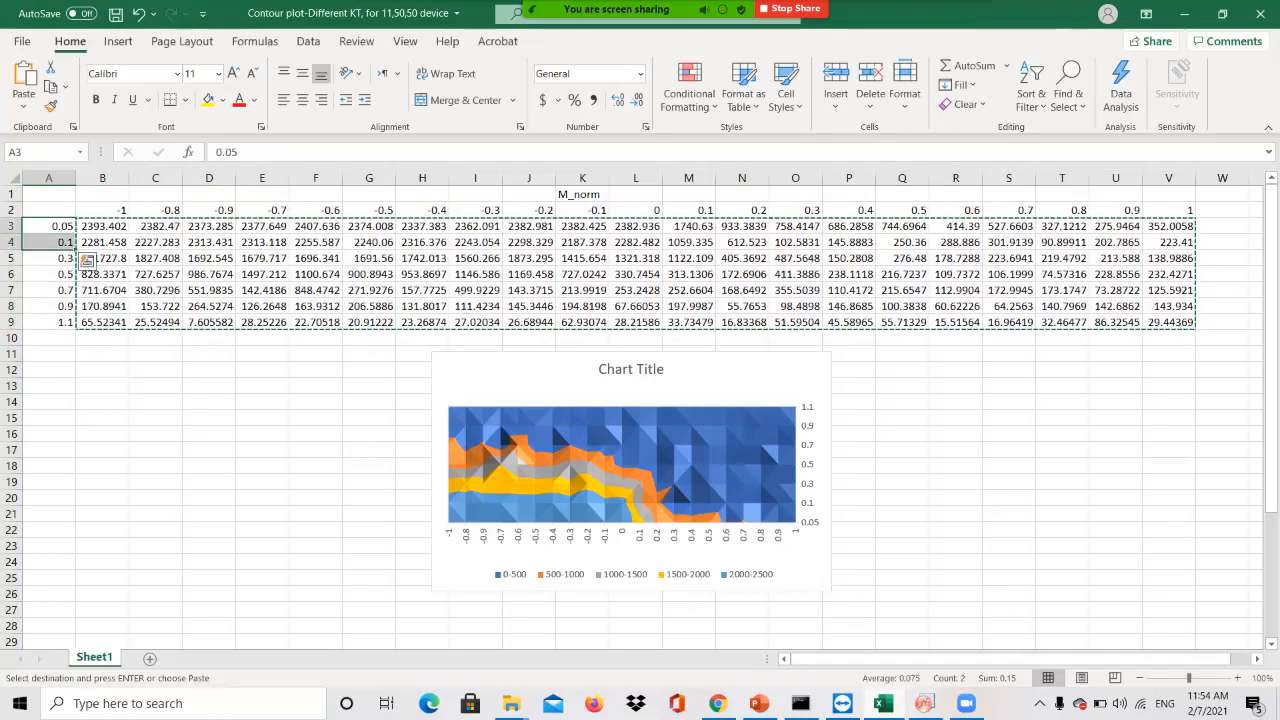
{"action": "left_click", "coordinate": [925, 703]}
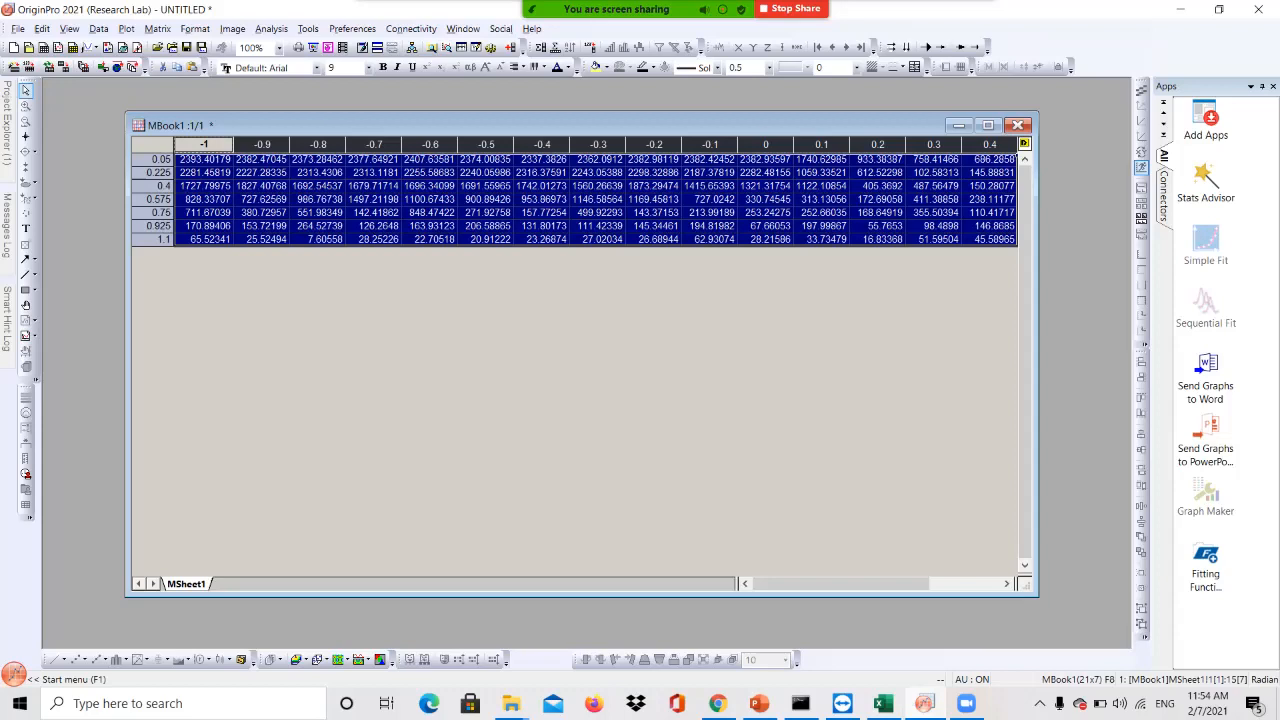
Plot the whole matrix as a Contour - Color Fill graph and enlarge the Graph1 window
{"action": "left_click", "coordinate": [153, 145]}
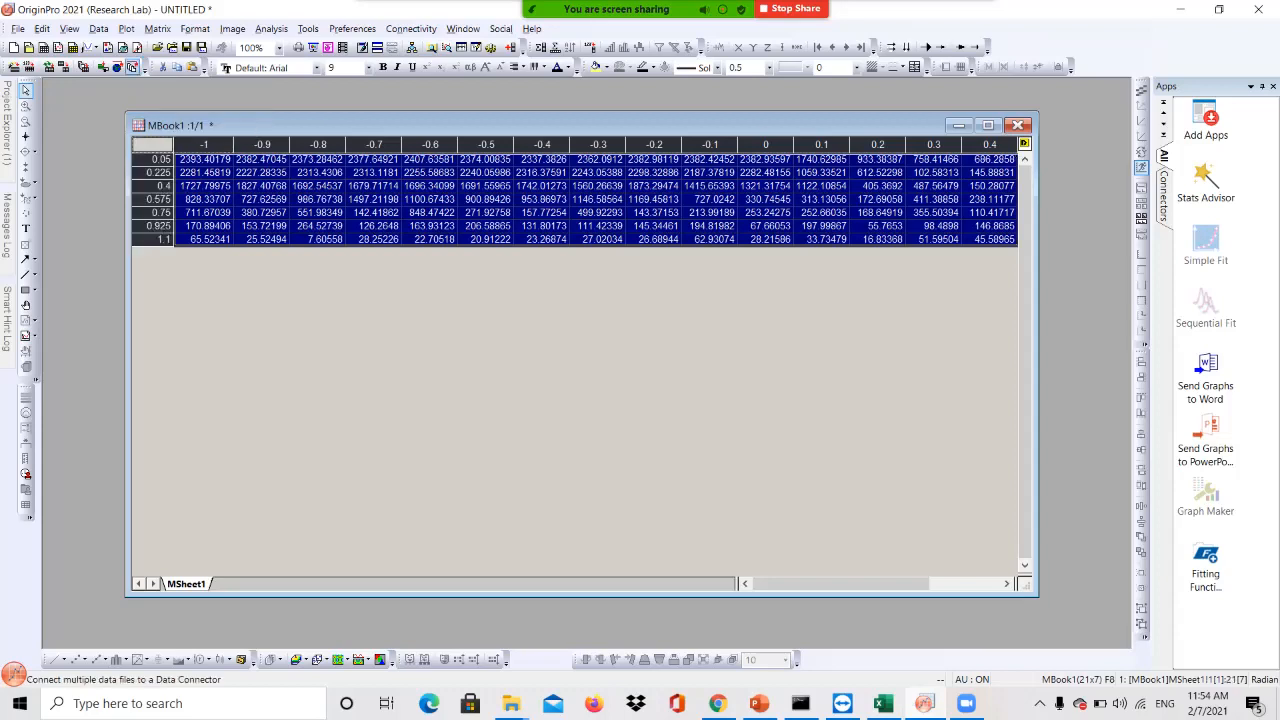
{"action": "left_click", "coordinate": [126, 28]}
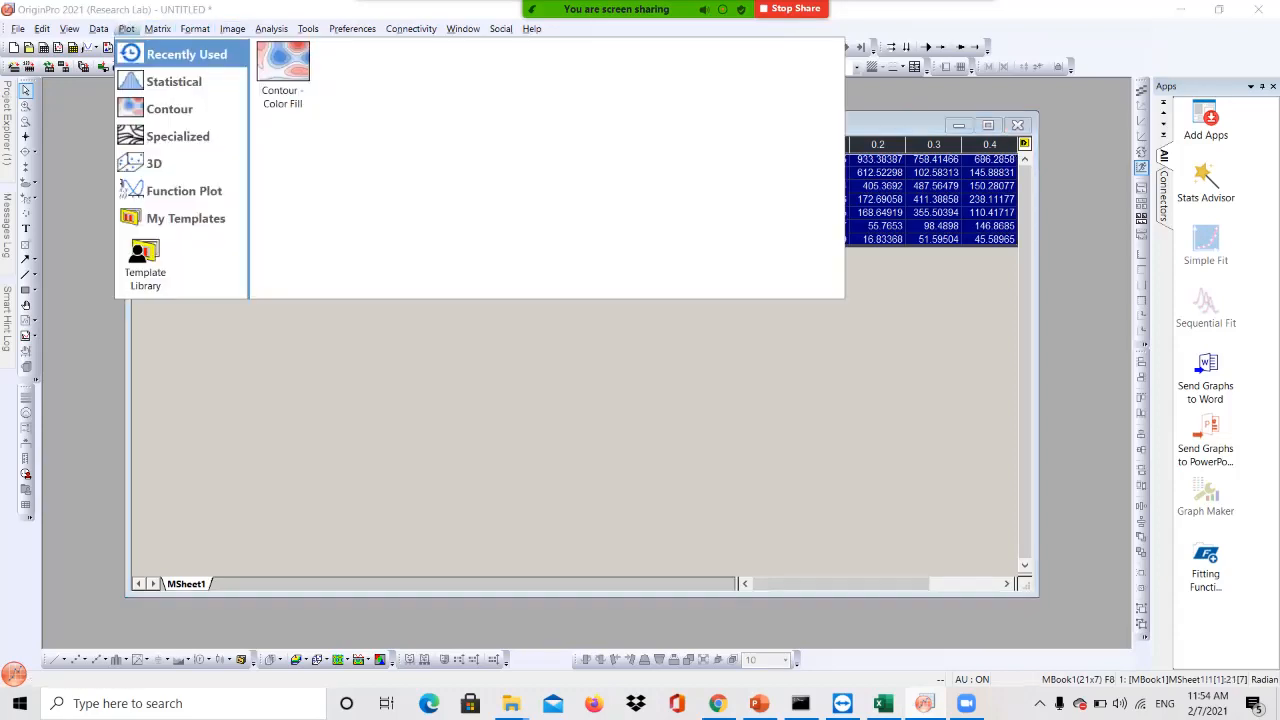
{"action": "mouse_move", "coordinate": [170, 109]}
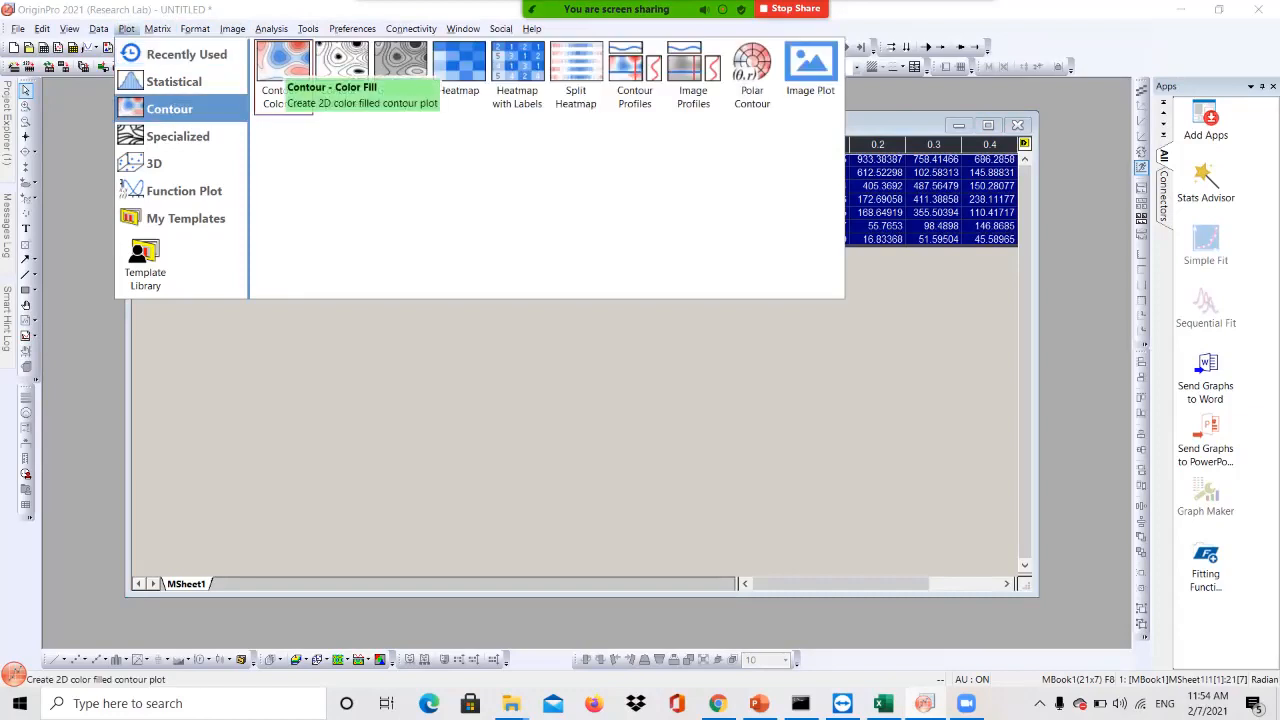
{"action": "left_click", "coordinate": [281, 68]}
{"action": "left_click_drag", "start_coordinate": [520, 381], "coordinate": [418, 201]}
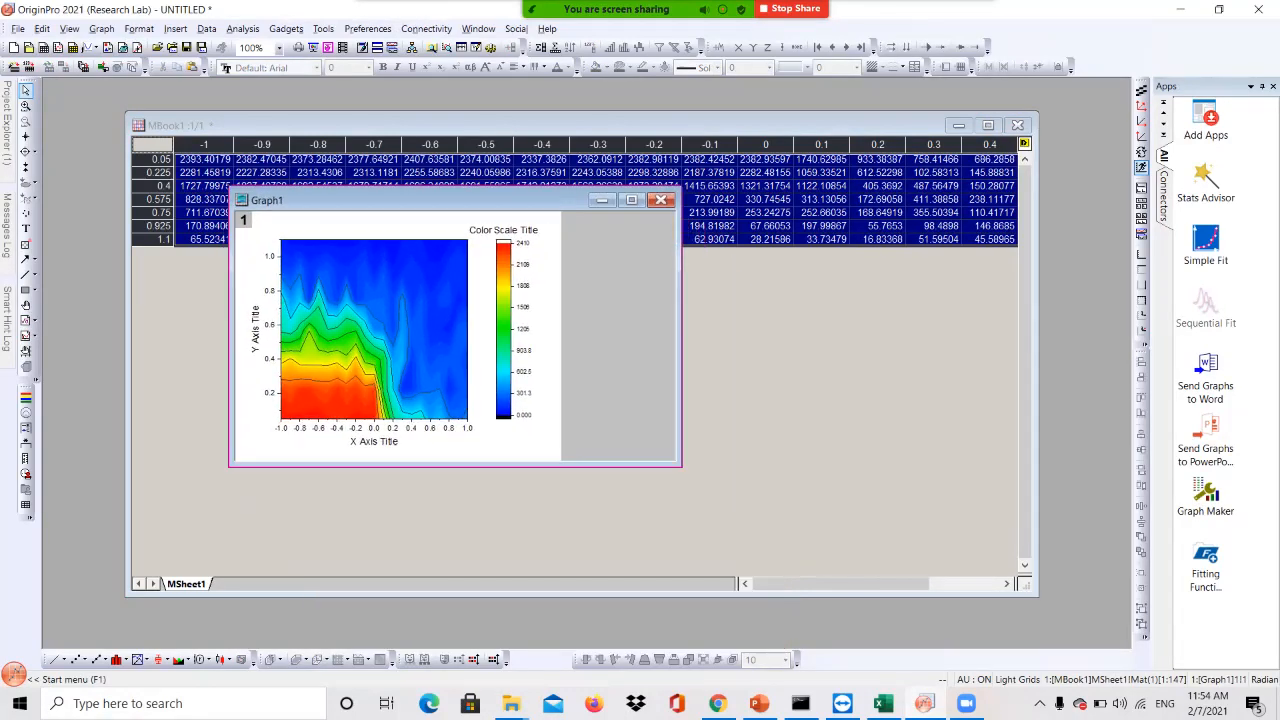
{"action": "left_click_drag", "start_coordinate": [681, 466], "coordinate": [752, 551]}
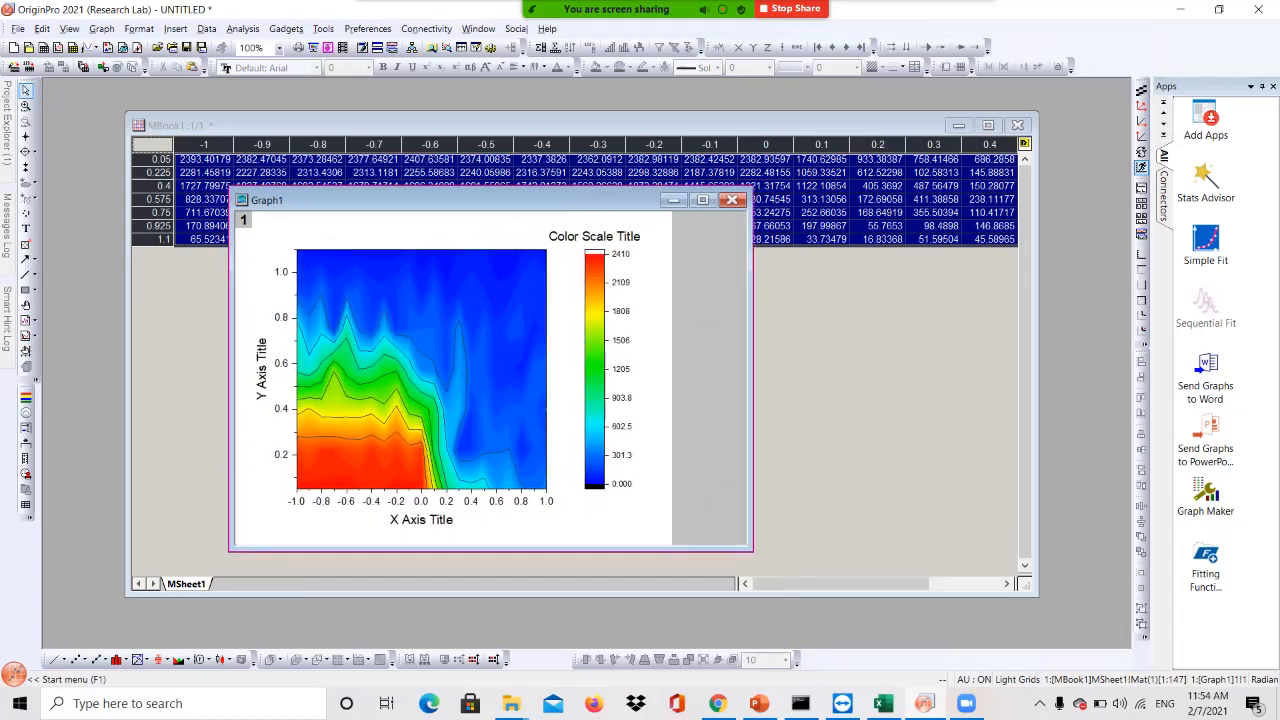
{"action": "left_click_drag", "start_coordinate": [450, 200], "coordinate": [400, 155]}
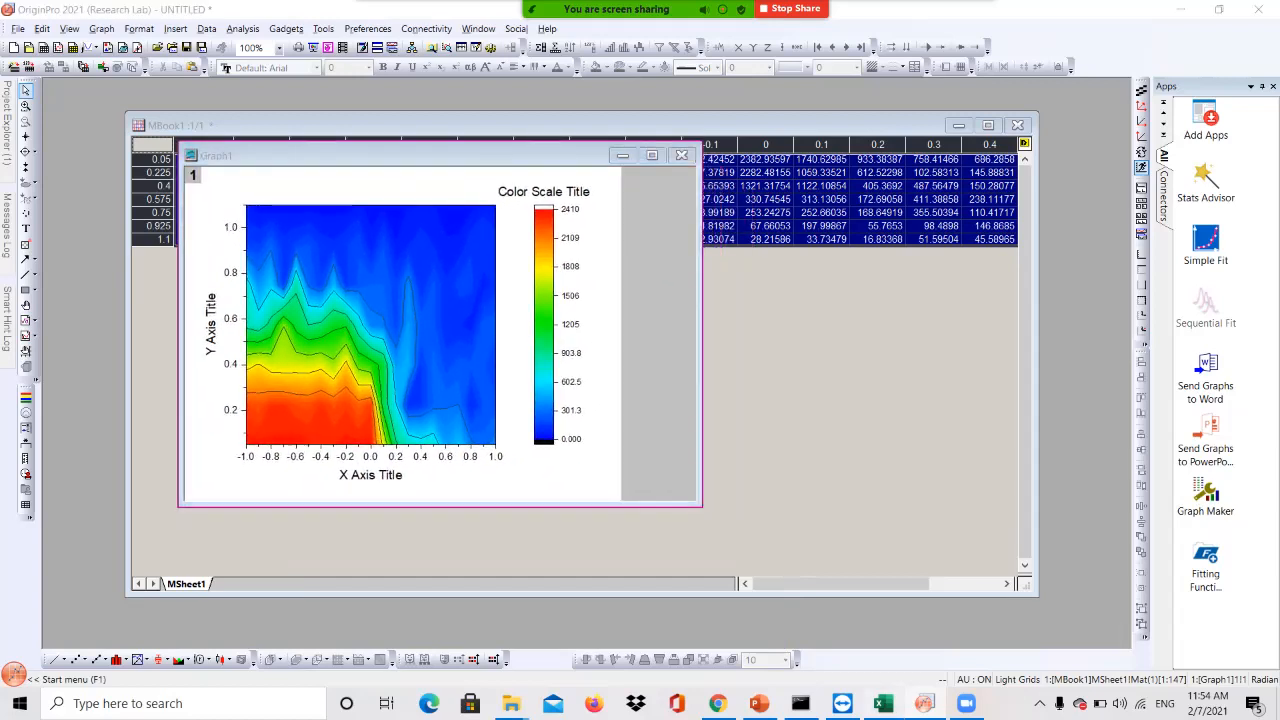
{"action": "key", "text": "alt+Tab"}
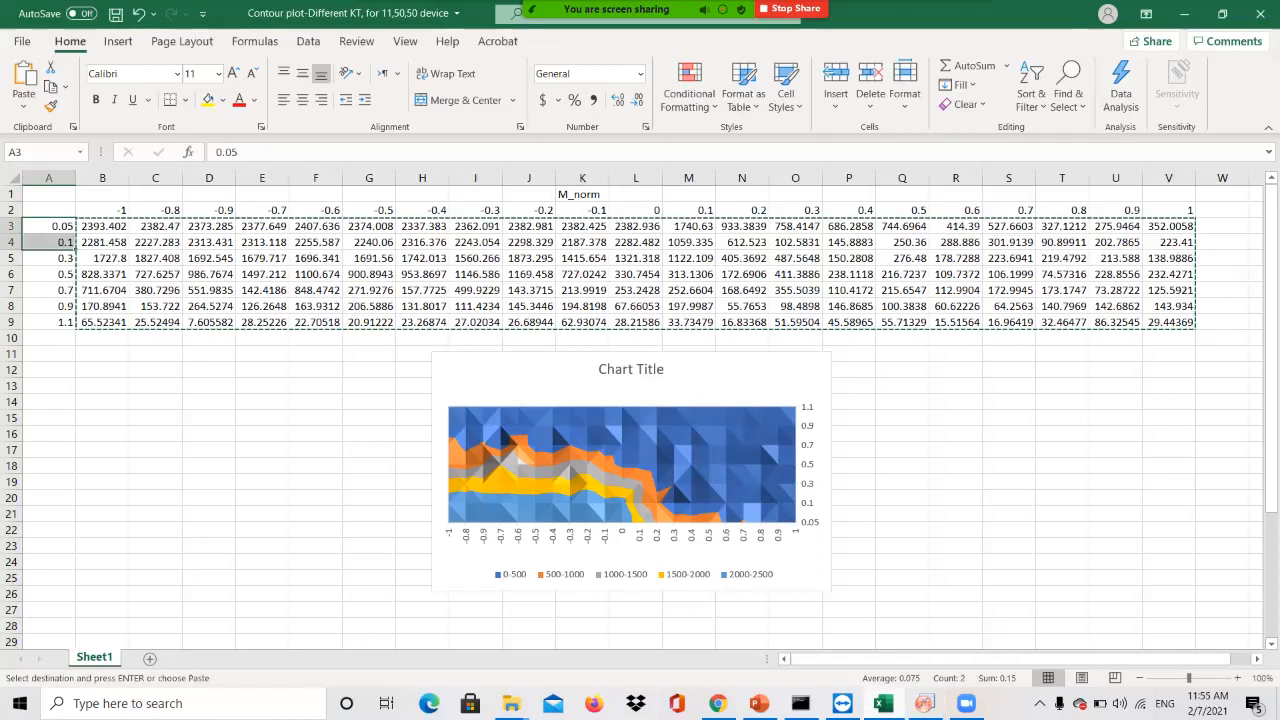
{"action": "left_click", "coordinate": [924, 703]}
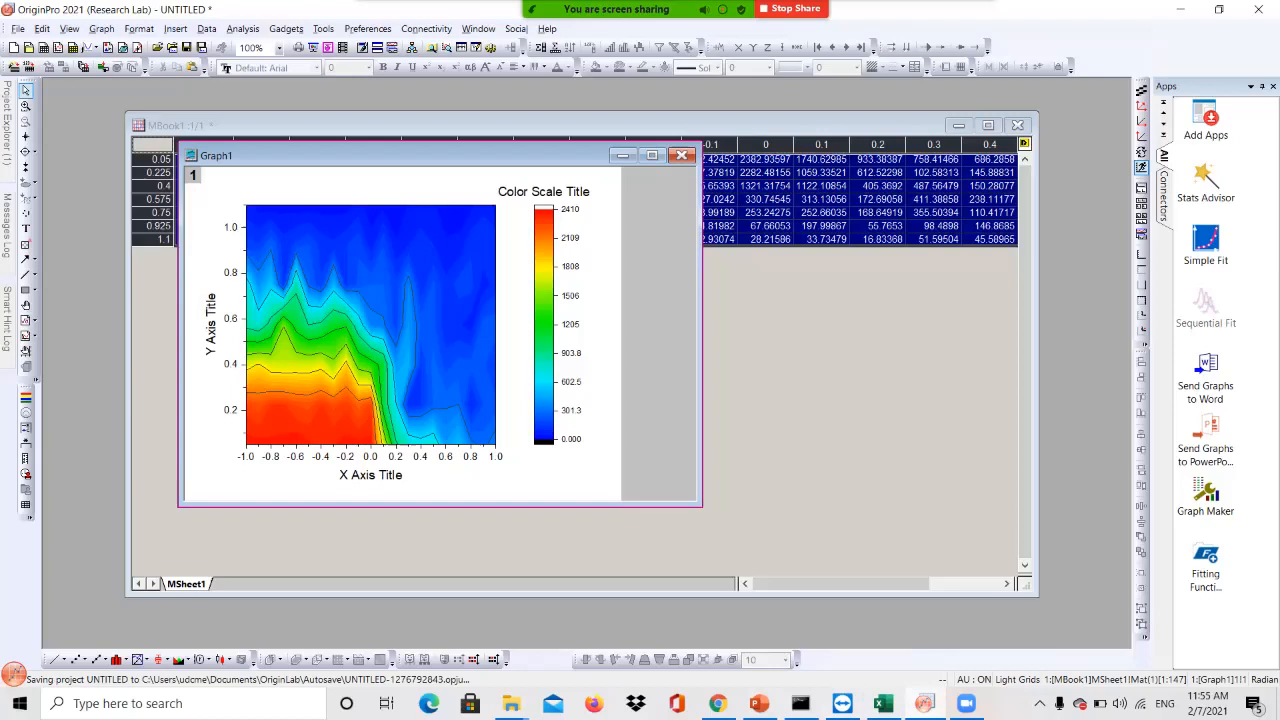
Rename the X axis title to JmR and the Y axis title to KT
{"action": "mouse_move", "coordinate": [424, 379]}
{"action": "double_click", "coordinate": [380, 475]}
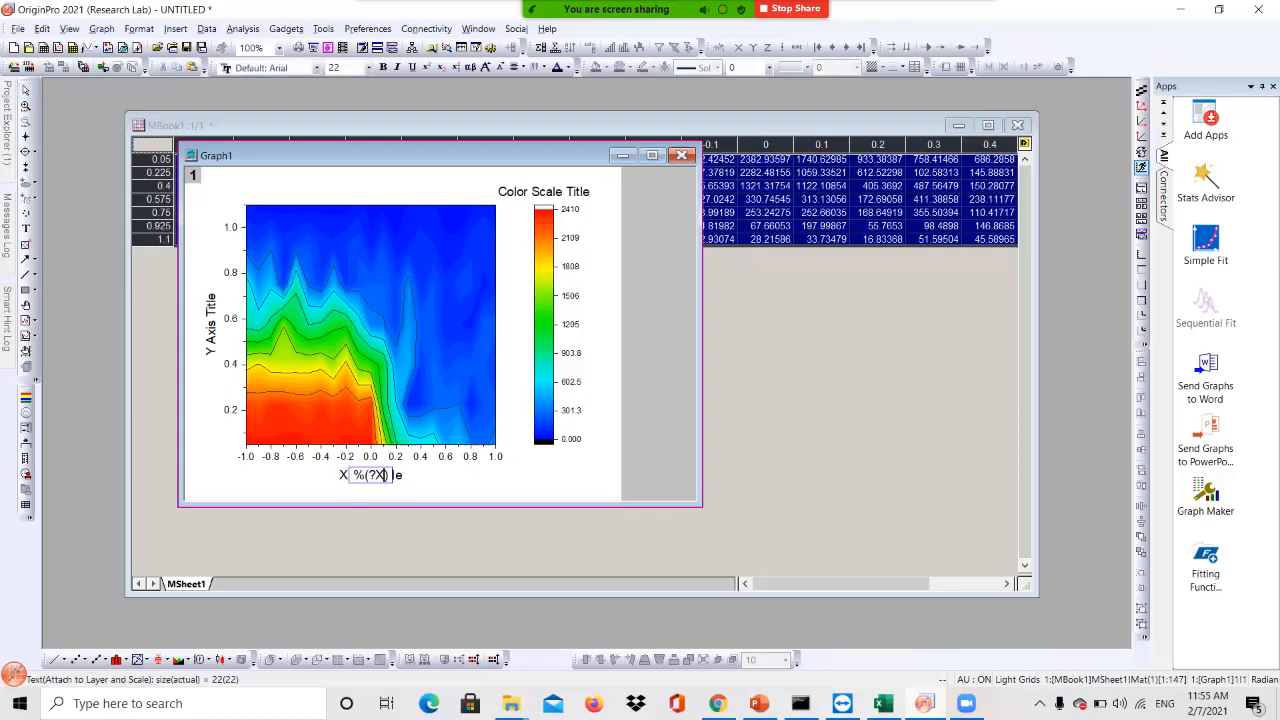
{"action": "double_click", "coordinate": [383, 475]}
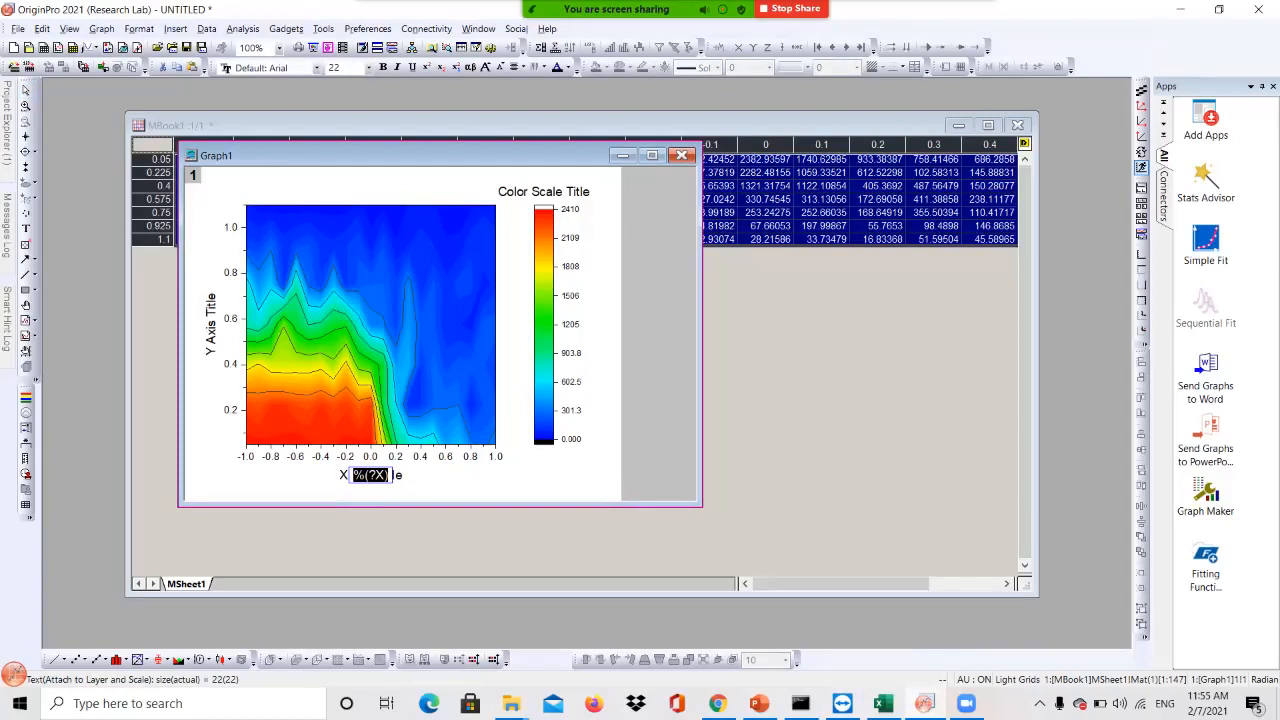
{"action": "type", "text": "JmR"}
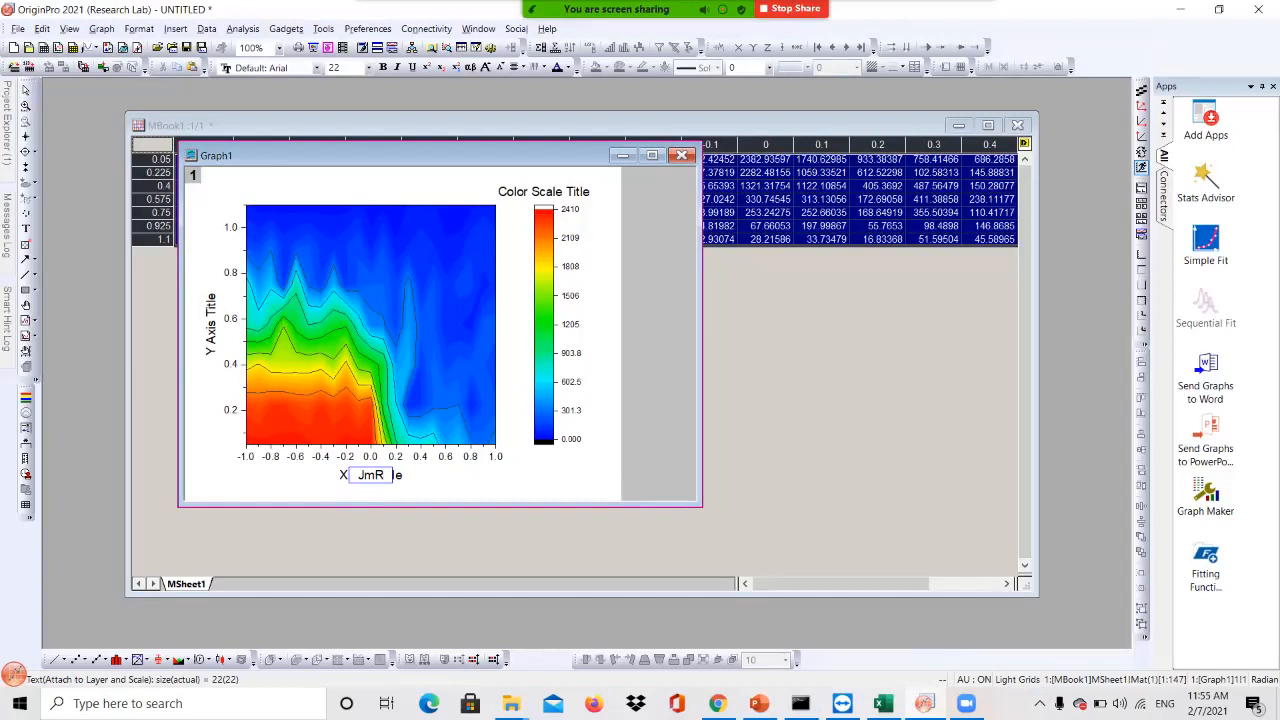
{"action": "double_click", "coordinate": [210, 324]}
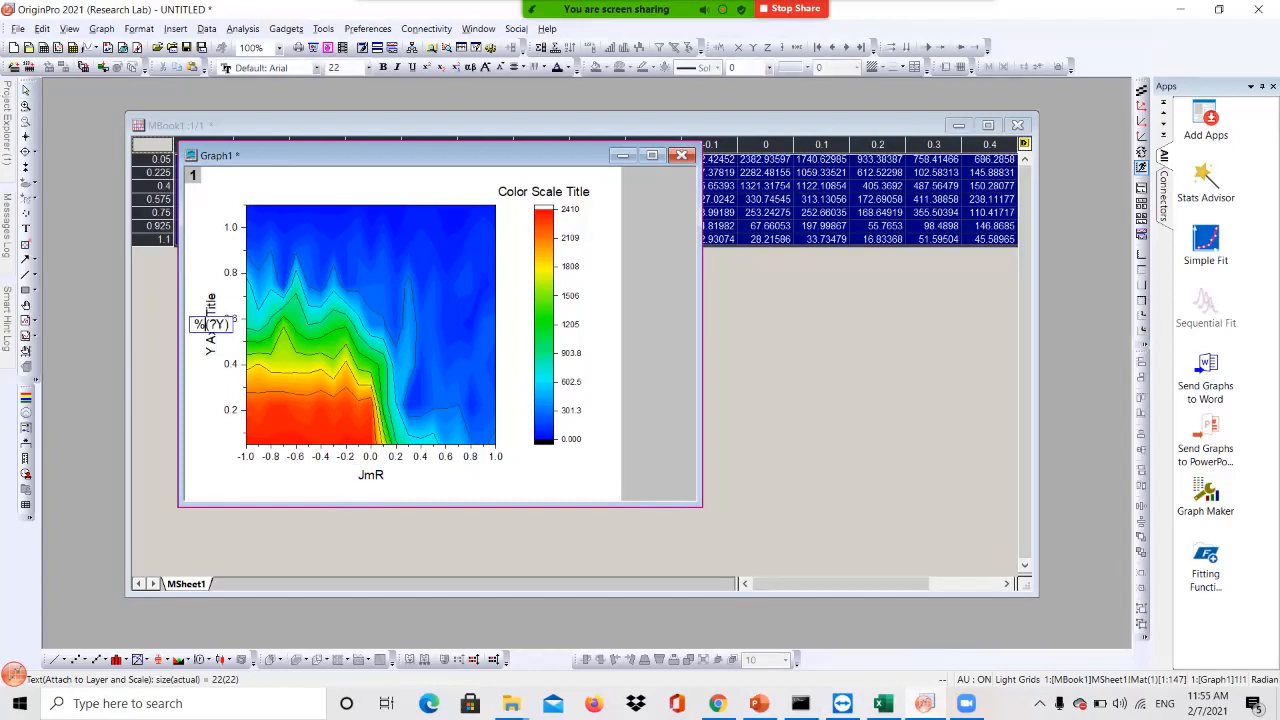
{"action": "double_click", "coordinate": [210, 324]}
{"action": "type", "text": "KT"}
{"action": "key", "text": "Escape"}
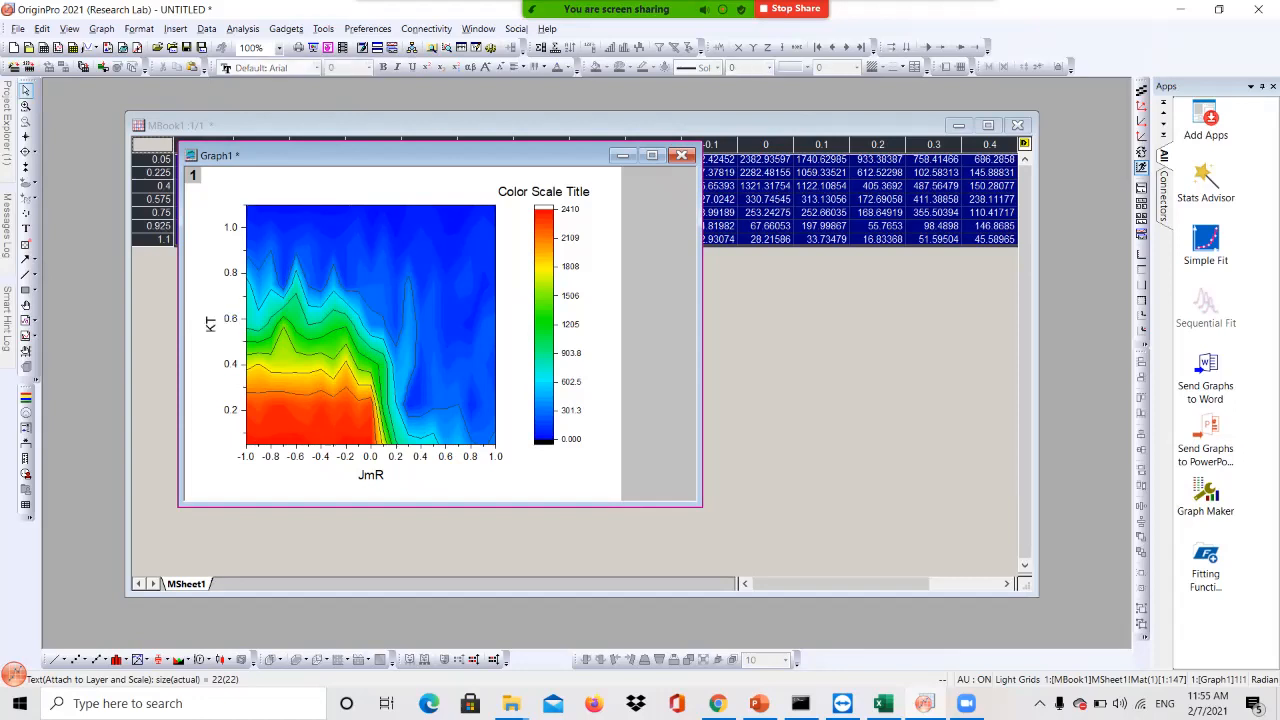
Title the colour scale 'Magnetic Moment'
{"action": "double_click", "coordinate": [543, 191]}
{"action": "double_click", "coordinate": [543, 191]}
{"action": "type", "text": "Magnetic Moment"}
{"action": "key", "text": "Escape"}
{"action": "mouse_move", "coordinate": [389, 254]}
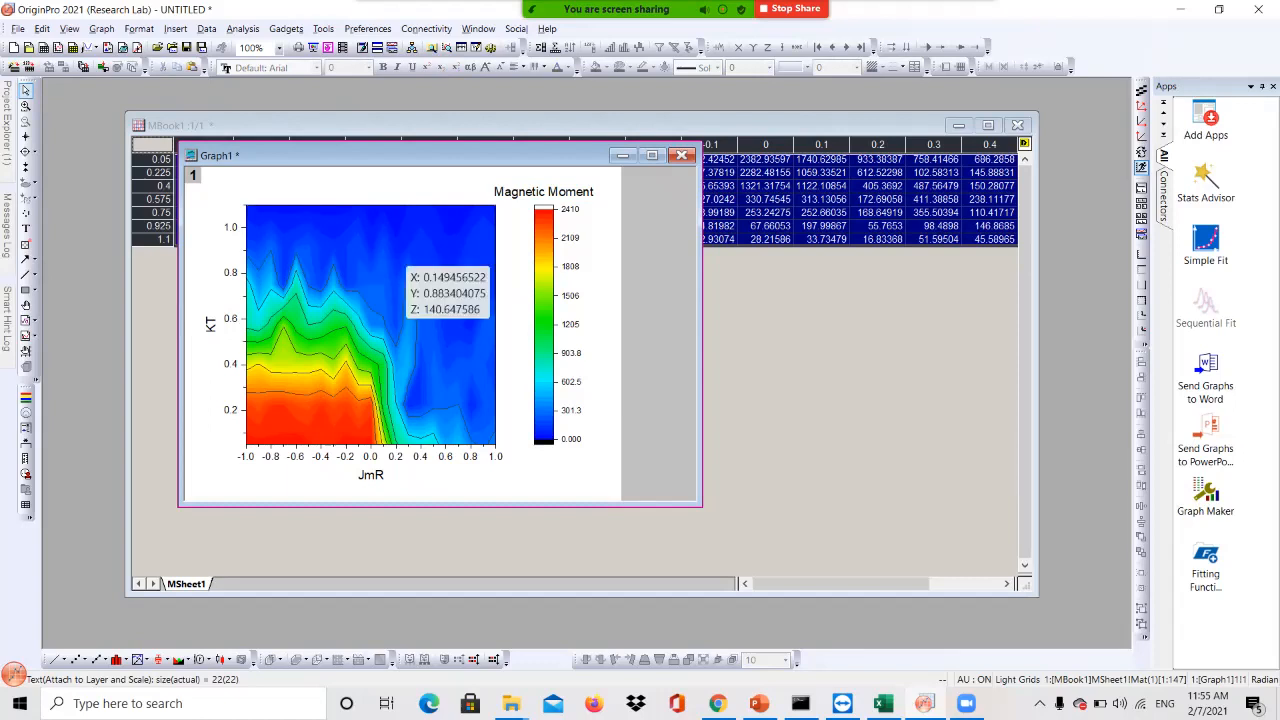
{"action": "mouse_move", "coordinate": [353, 408]}
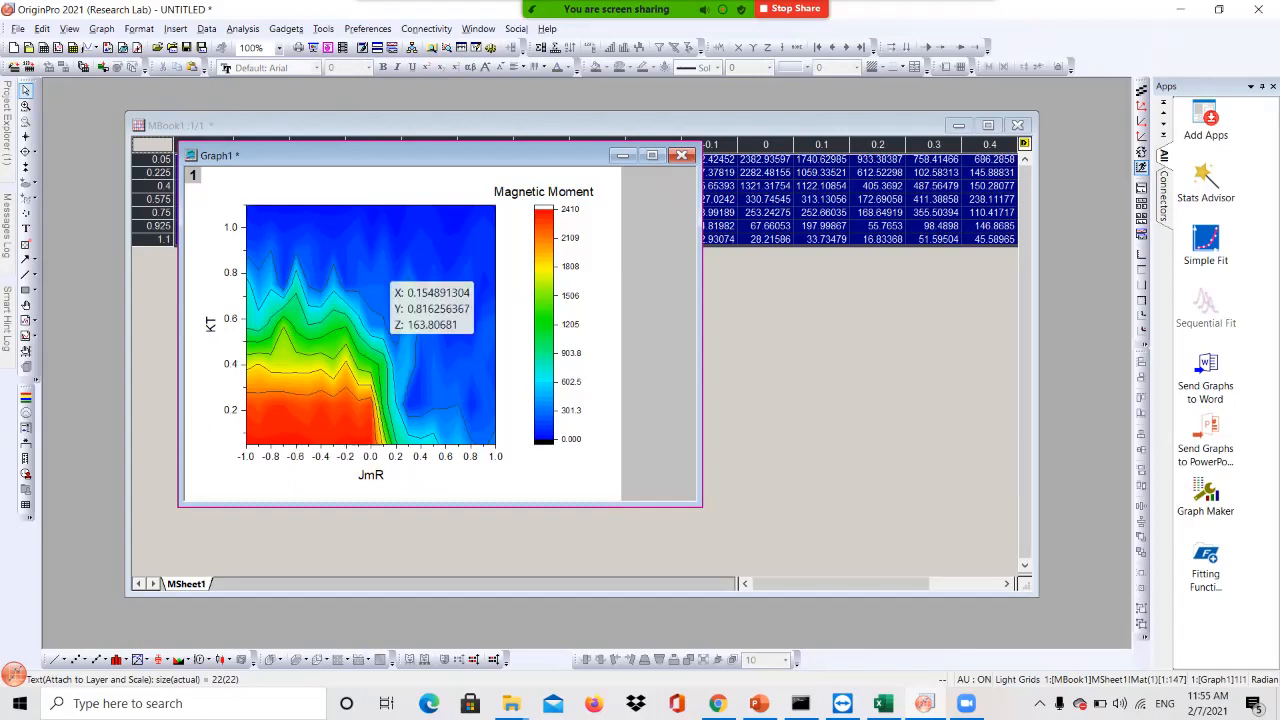
In Plot Details, label only the major contour levels and apply the labels to the graph
{"action": "double_click", "coordinate": [390, 285]}
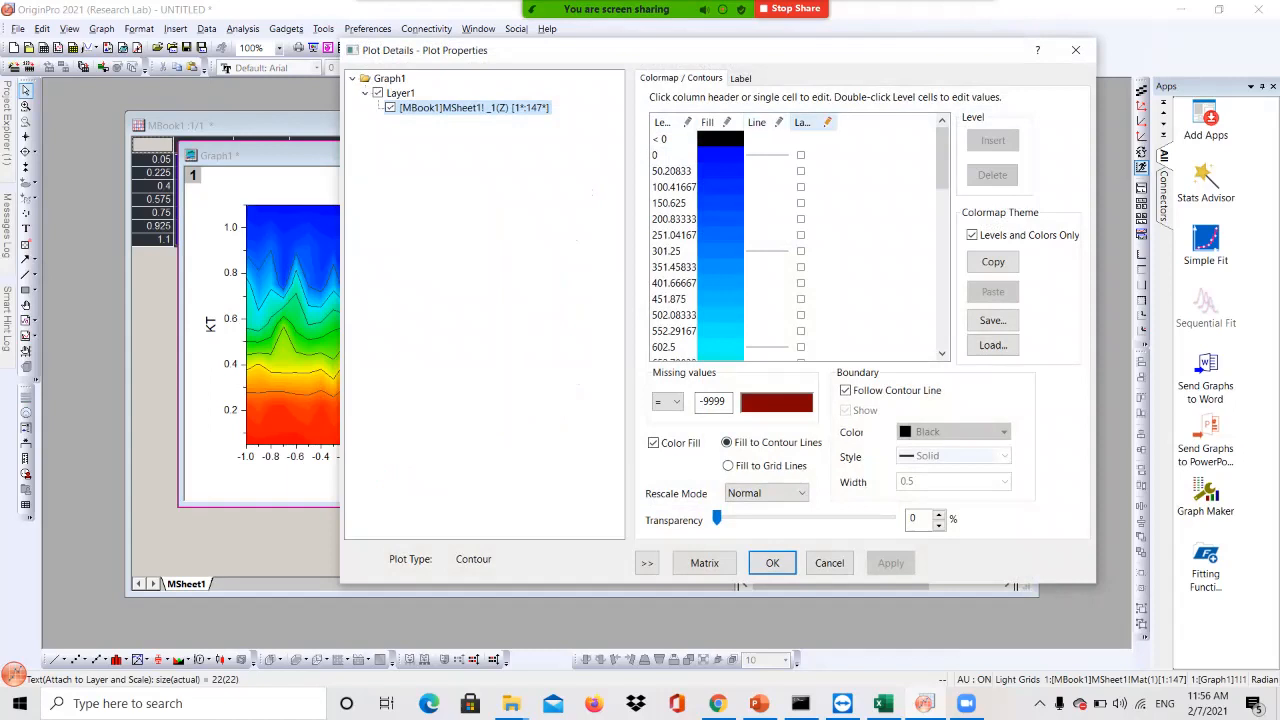
{"action": "left_click", "coordinate": [802, 122]}
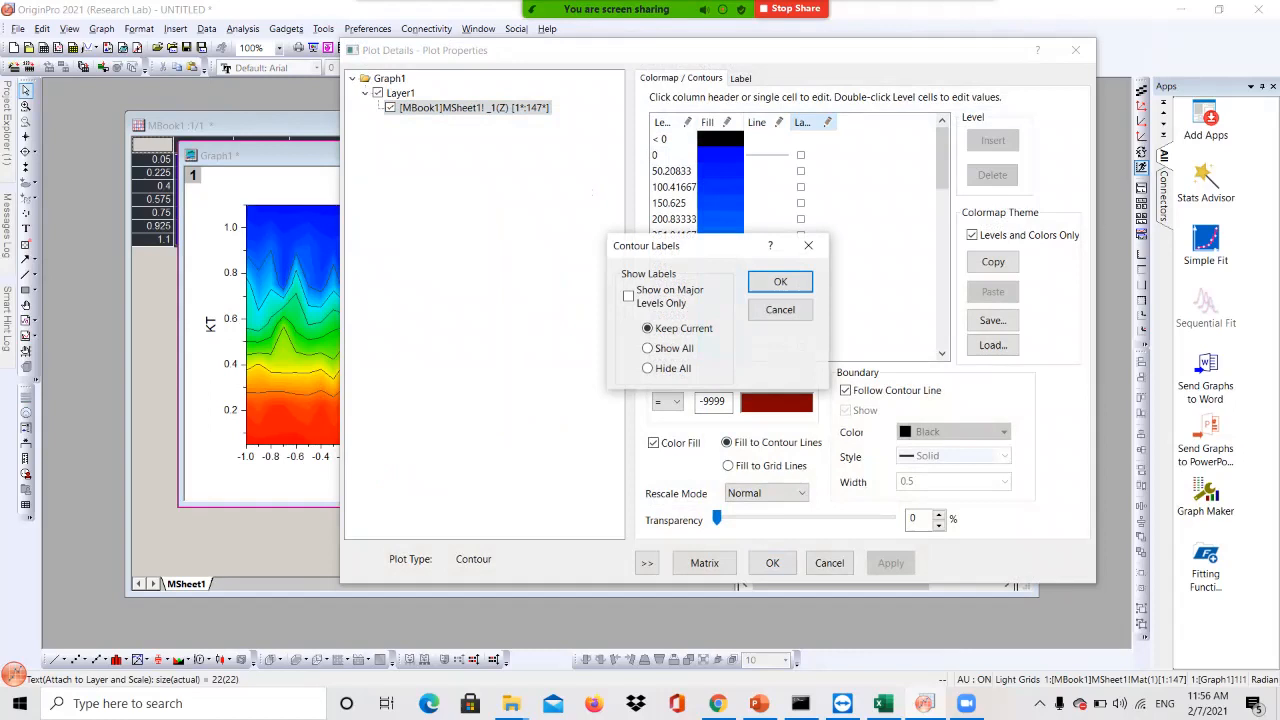
{"action": "left_click", "coordinate": [628, 296]}
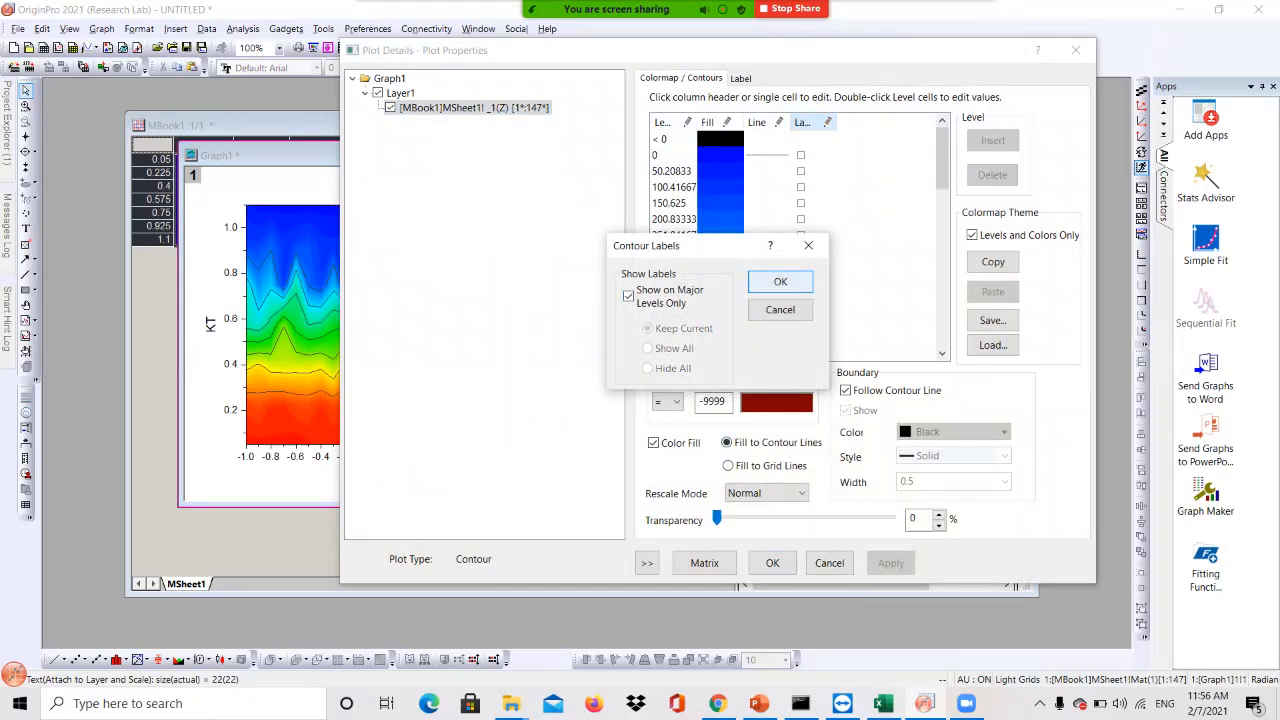
{"action": "left_click", "coordinate": [780, 281]}
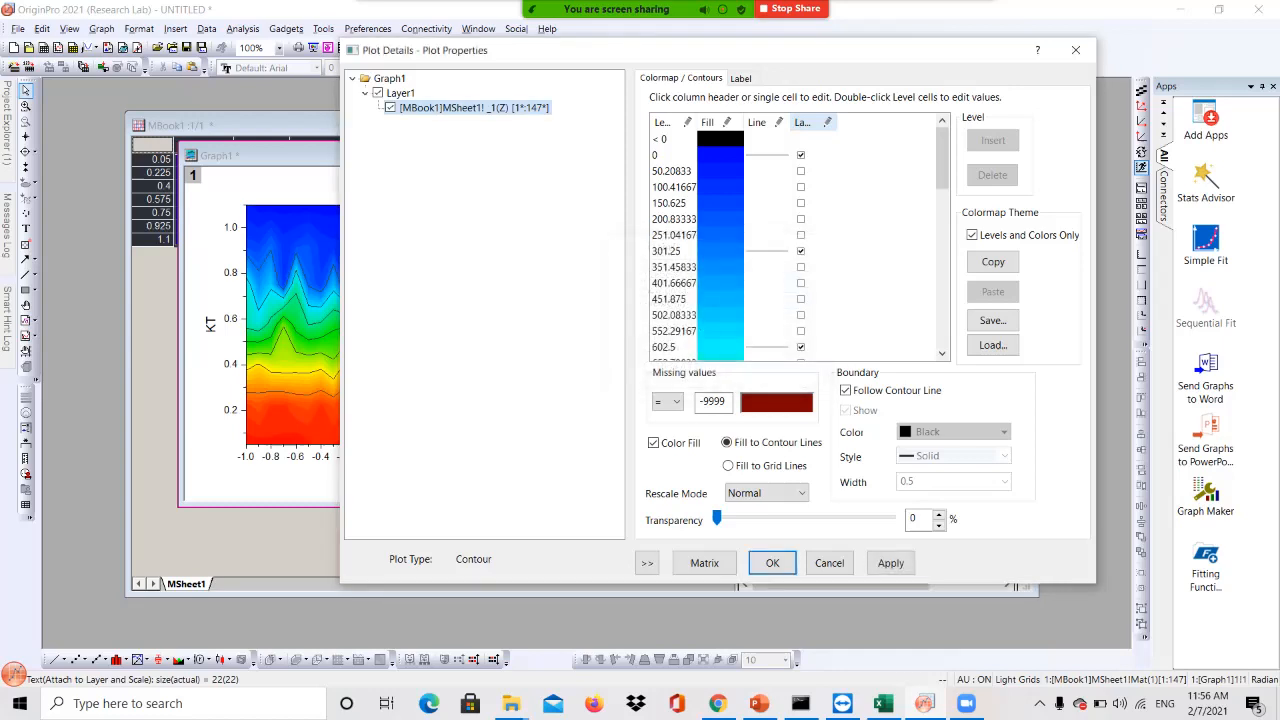
{"action": "left_click_drag", "start_coordinate": [700, 50], "coordinate": [937, 41]}
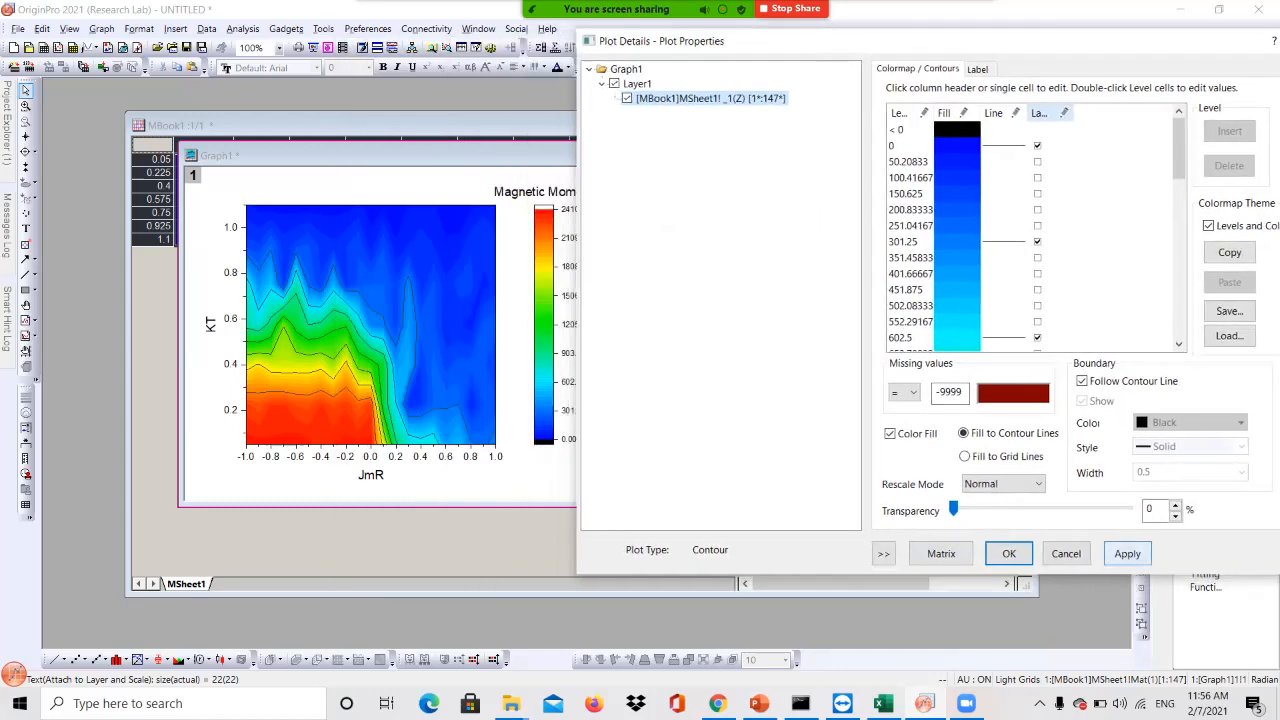
{"action": "left_click", "coordinate": [1127, 553]}
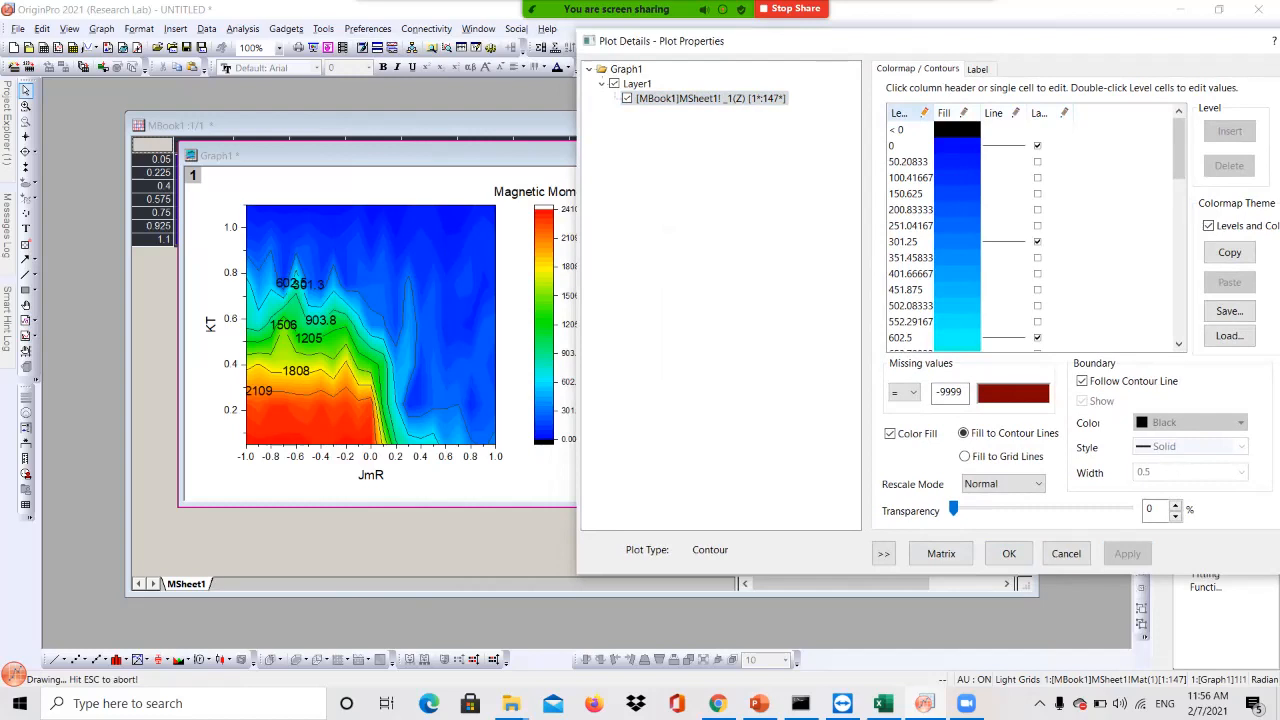
Set the contour to 12 major and 7 minor levels and apply
{"action": "left_click", "coordinate": [899, 113]}
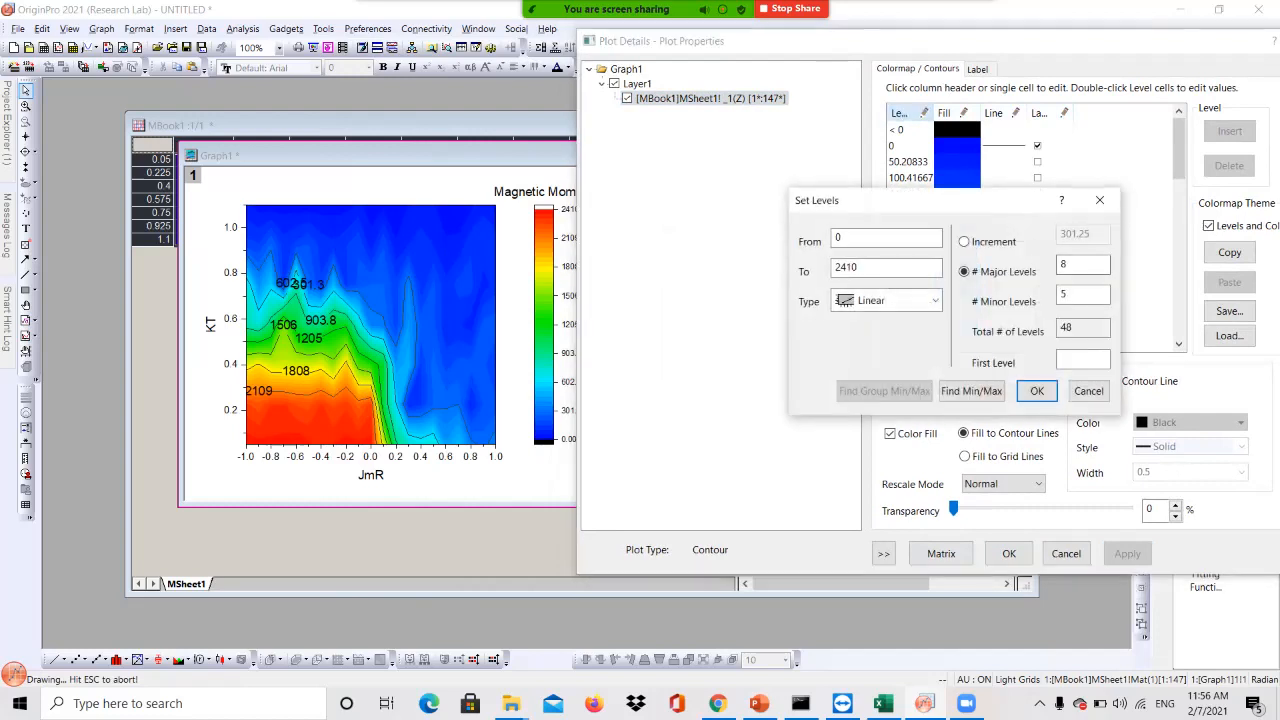
{"action": "double_click", "coordinate": [1066, 265]}
{"action": "type", "text": "12"}
{"action": "key", "text": "Tab"}
{"action": "type", "text": "7"}
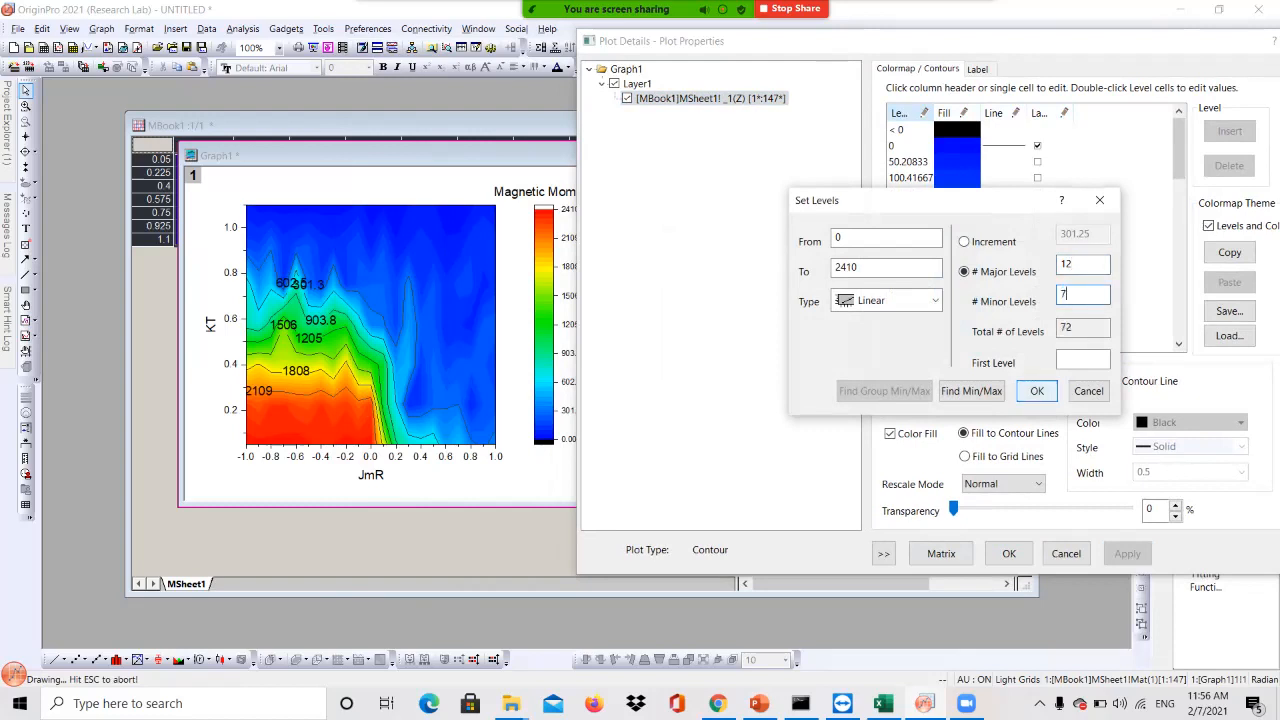
{"action": "left_click", "coordinate": [1037, 391]}
{"action": "left_click", "coordinate": [1127, 553]}
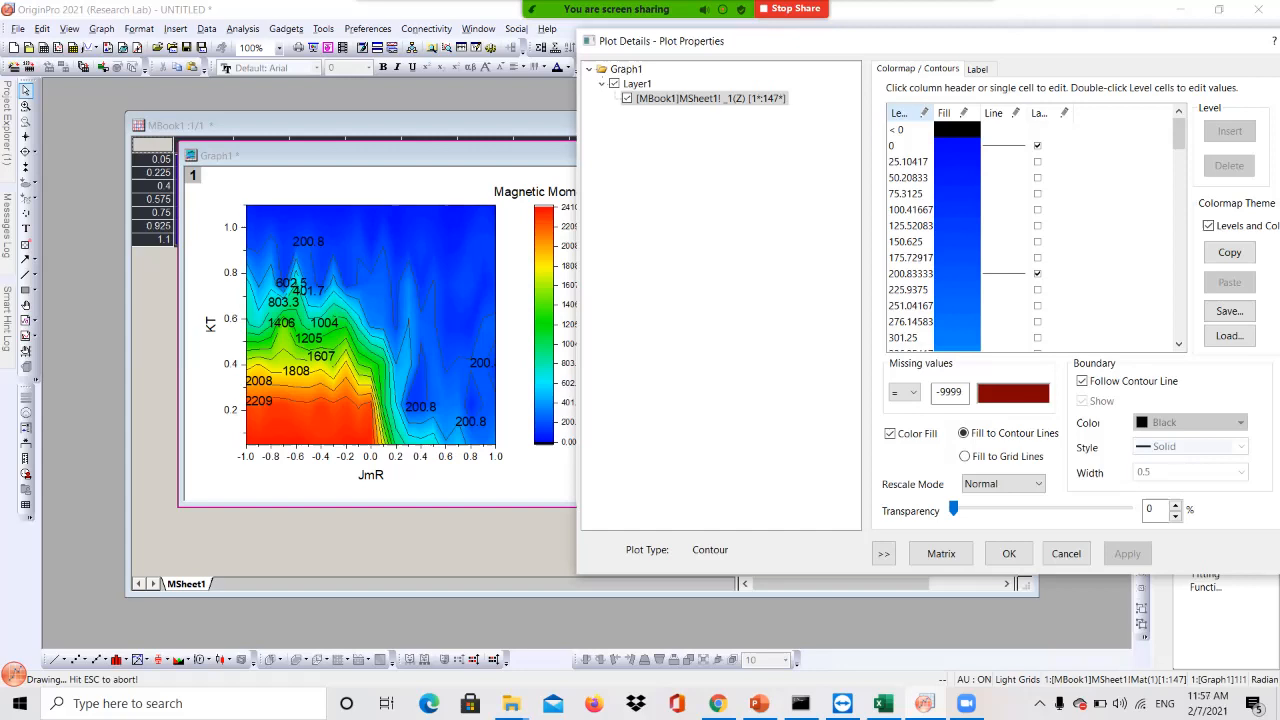
Turn off 'Show on Major Levels Only' for contour labels so minor levels can be labelled
{"action": "left_click", "coordinate": [1045, 113]}
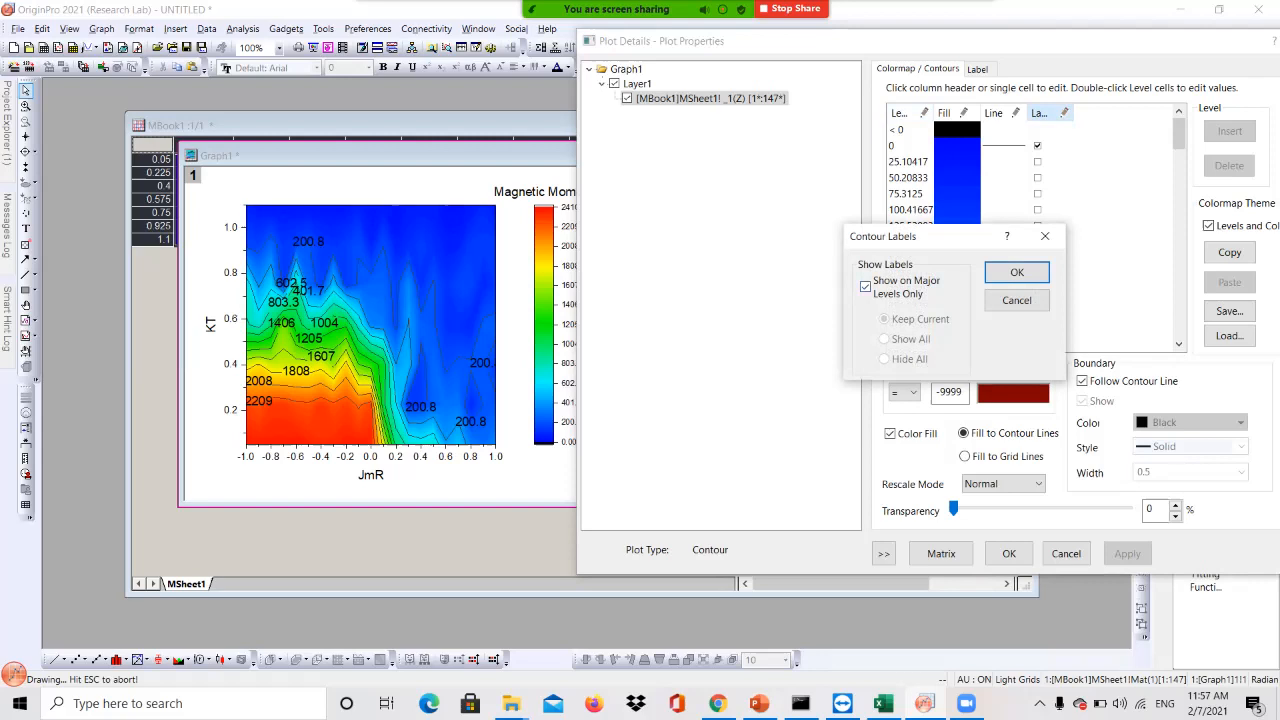
{"action": "left_click", "coordinate": [866, 287]}
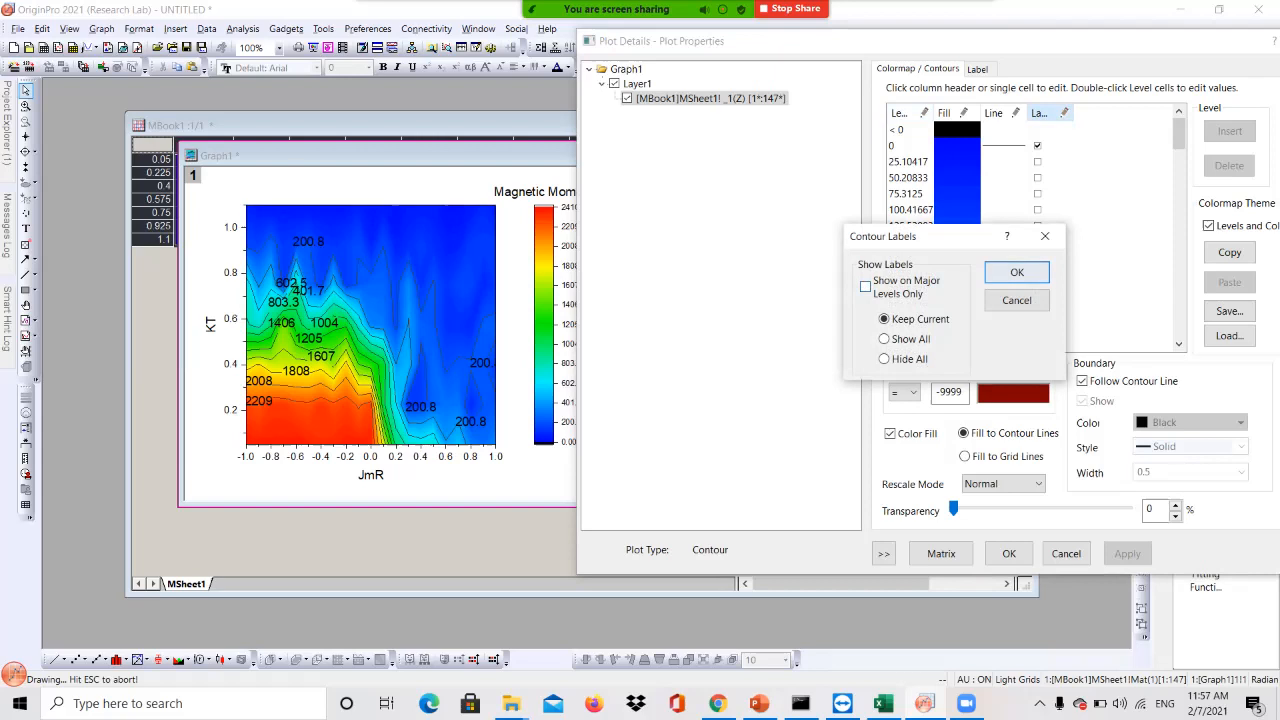
{"action": "left_click", "coordinate": [1016, 272]}
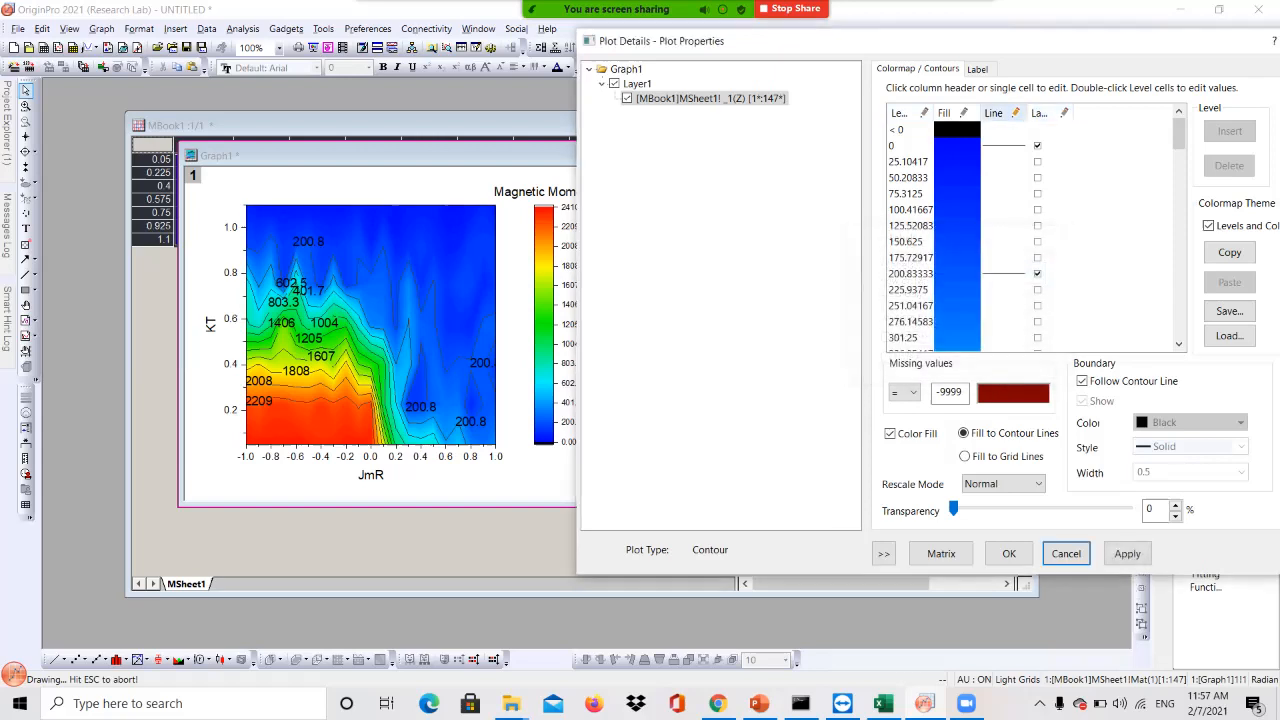
Move the Plot Details dialog aside to uncover the graph
{"action": "scroll", "coordinate": [935, 235], "scroll_direction": "down", "scroll_amount": 14}
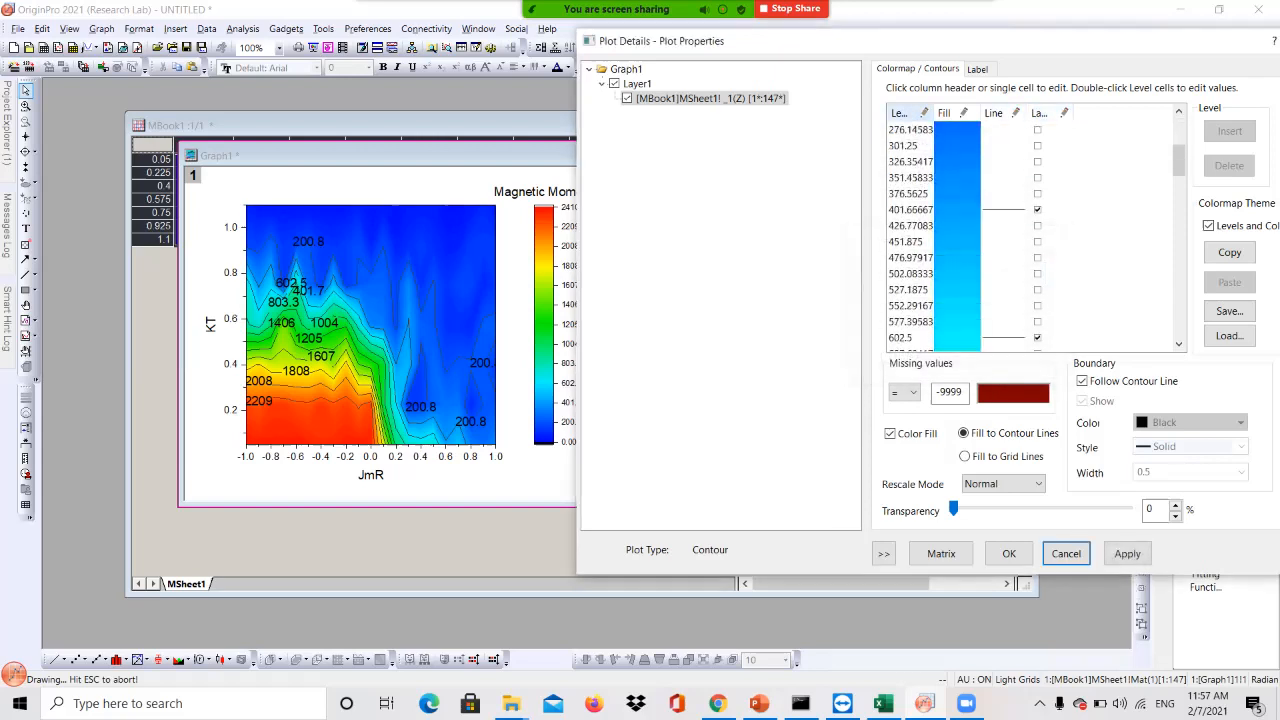
{"action": "scroll", "coordinate": [1037, 236], "scroll_direction": "down", "scroll_amount": 3}
{"action": "left_click_drag", "start_coordinate": [1179, 295], "coordinate": [1179, 132]}
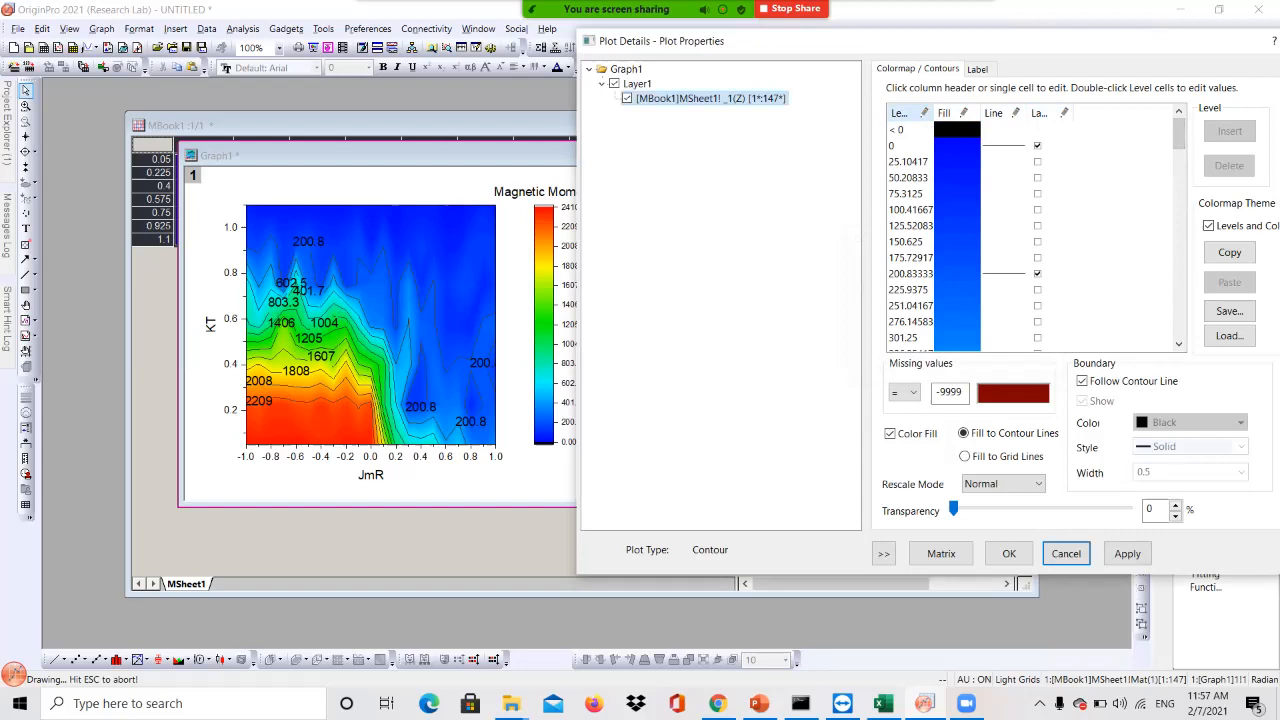
{"action": "left_click_drag", "start_coordinate": [930, 41], "coordinate": [992, 40]}
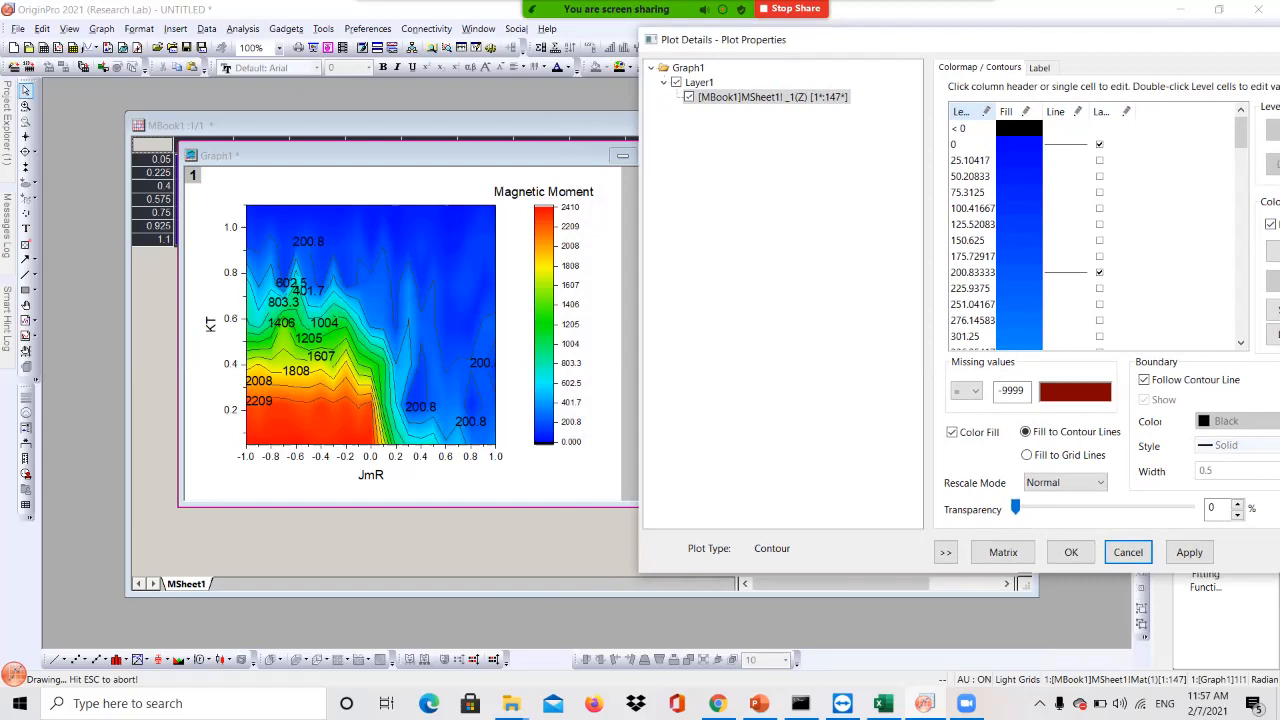
{"action": "left_click_drag", "start_coordinate": [999, 43], "coordinate": [950, 43]}
{"action": "scroll", "coordinate": [1050, 235], "scroll_direction": "down", "scroll_amount": 1}
{"action": "scroll", "coordinate": [1050, 235], "scroll_direction": "up", "scroll_amount": 2}
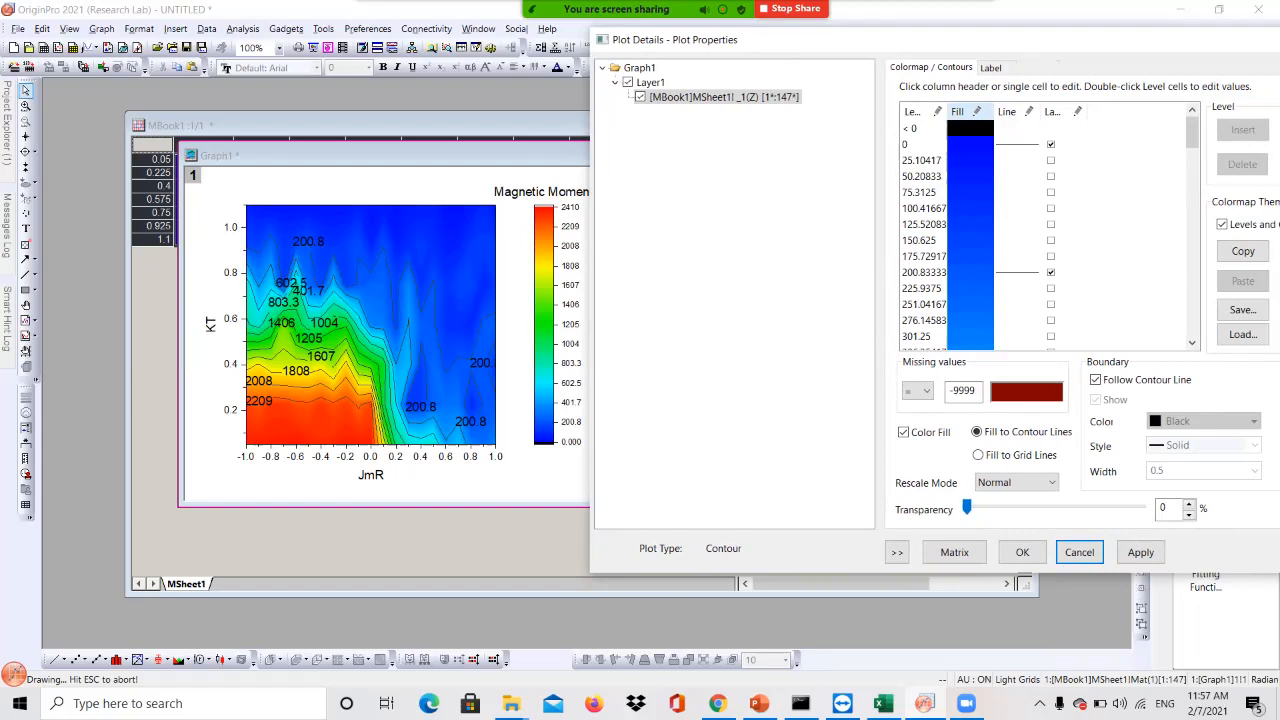
Add labels to the 100.41667 contour level and remove them from the 200.83333 level, applying each change
{"action": "left_click", "coordinate": [1051, 209]}
{"action": "left_click", "coordinate": [1140, 552]}
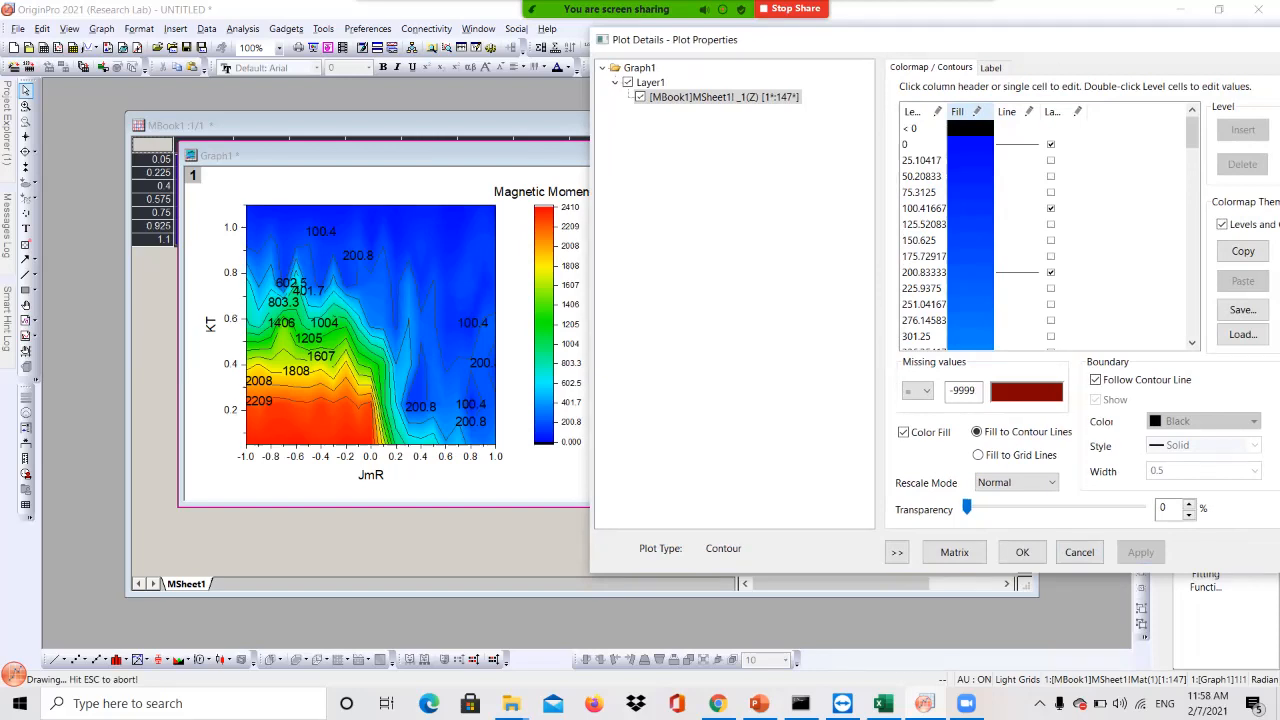
{"action": "scroll", "coordinate": [1000, 235], "scroll_direction": "down", "scroll_amount": 1}
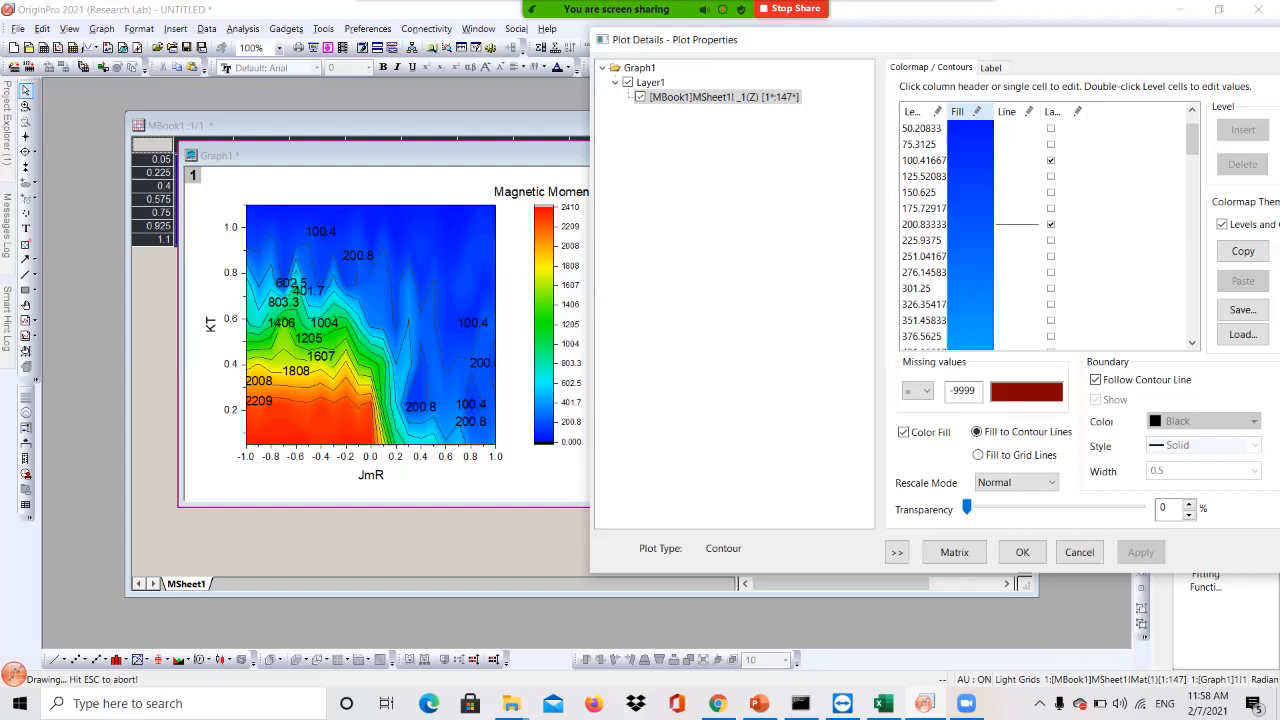
{"action": "left_click", "coordinate": [1051, 225]}
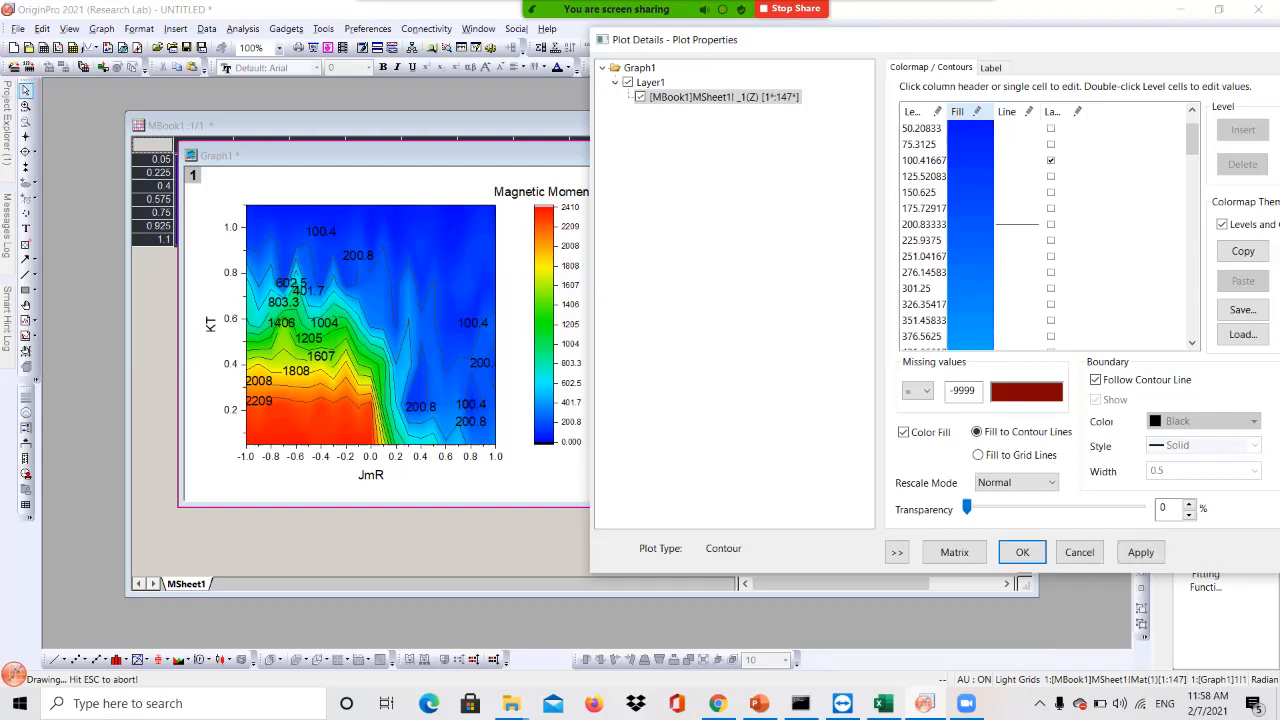
{"action": "left_click", "coordinate": [1140, 552]}
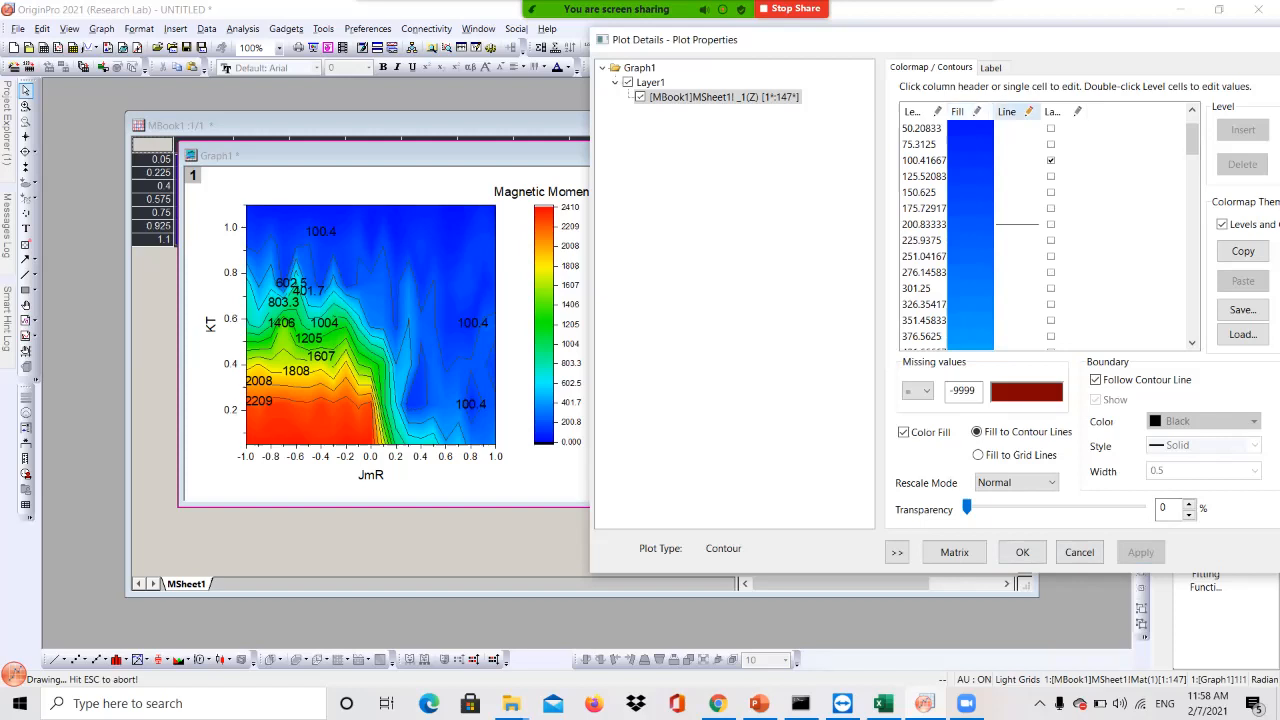
Make all contour lines dashed and apply the change
{"action": "left_click", "coordinate": [1006, 111]}
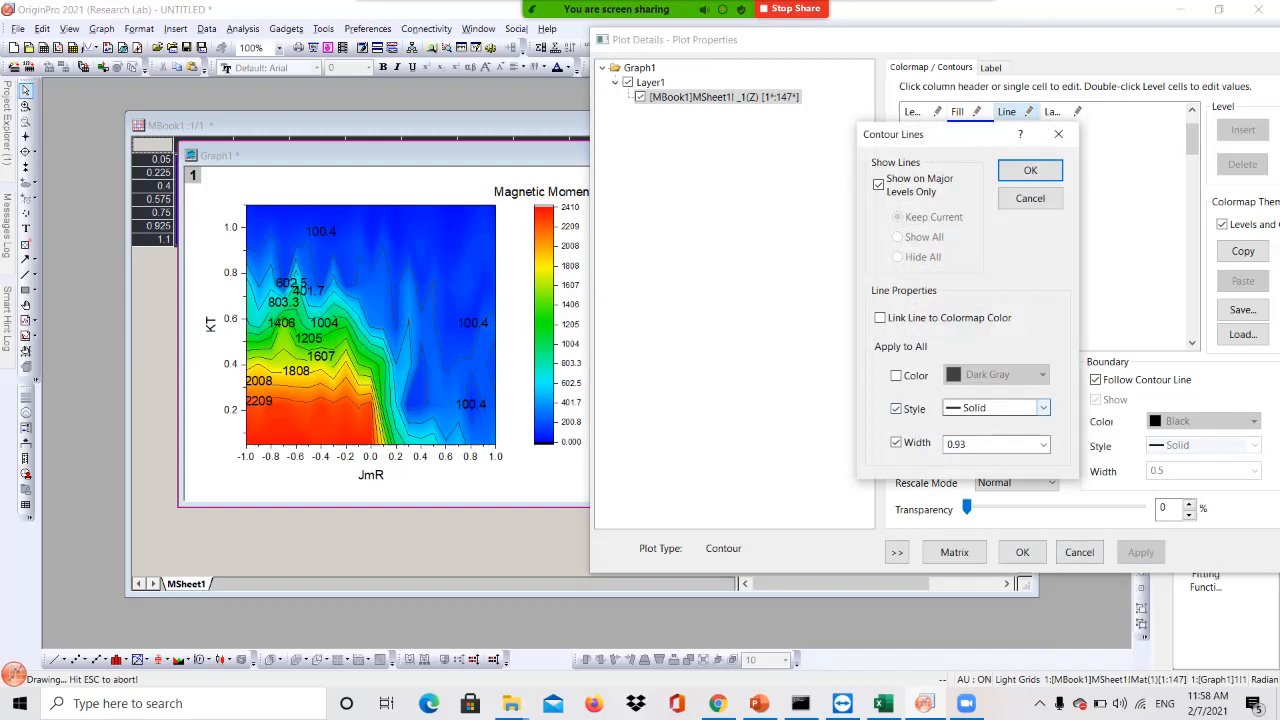
{"action": "left_click", "coordinate": [1043, 407]}
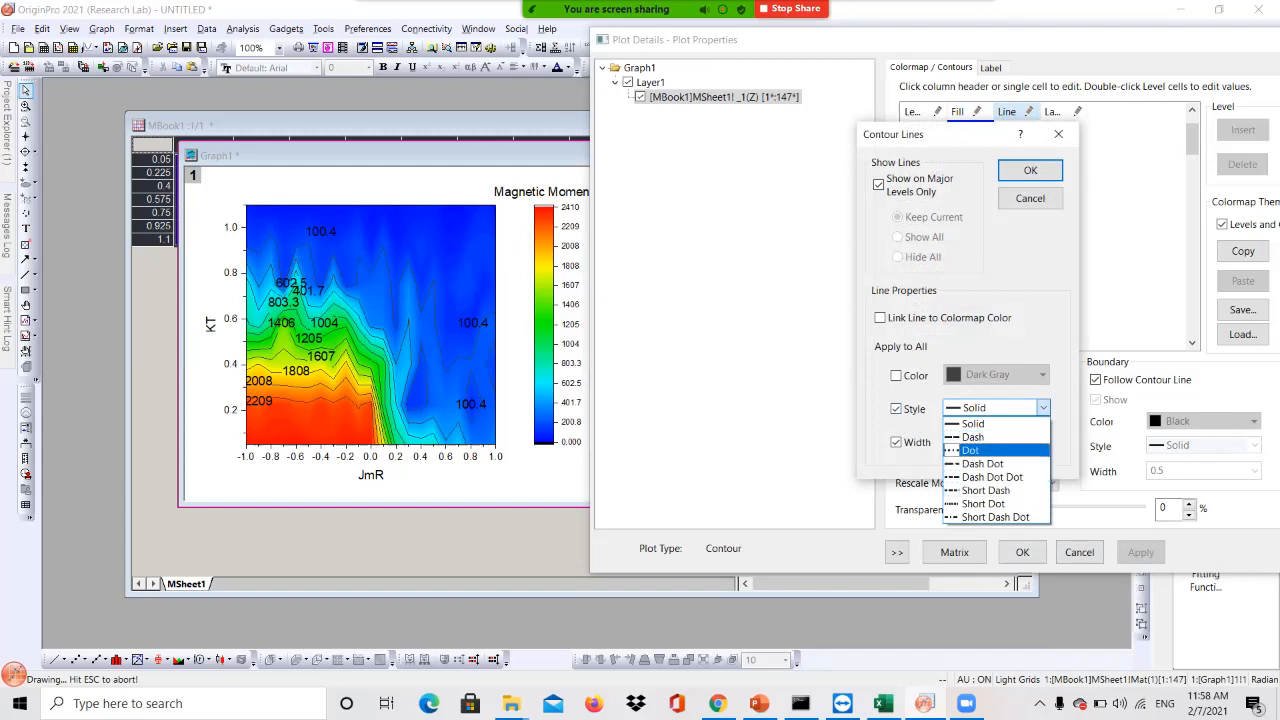
{"action": "left_click", "coordinate": [974, 437]}
{"action": "left_click", "coordinate": [1030, 170]}
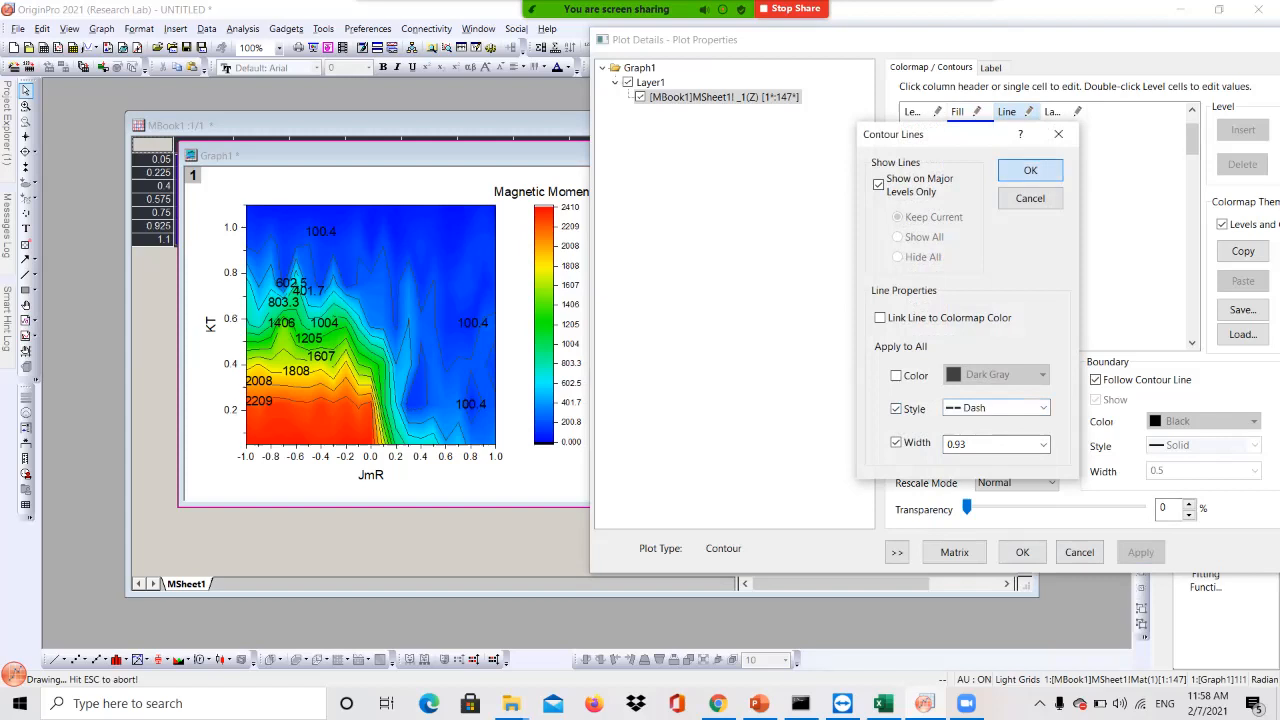
{"action": "left_click", "coordinate": [1141, 552]}
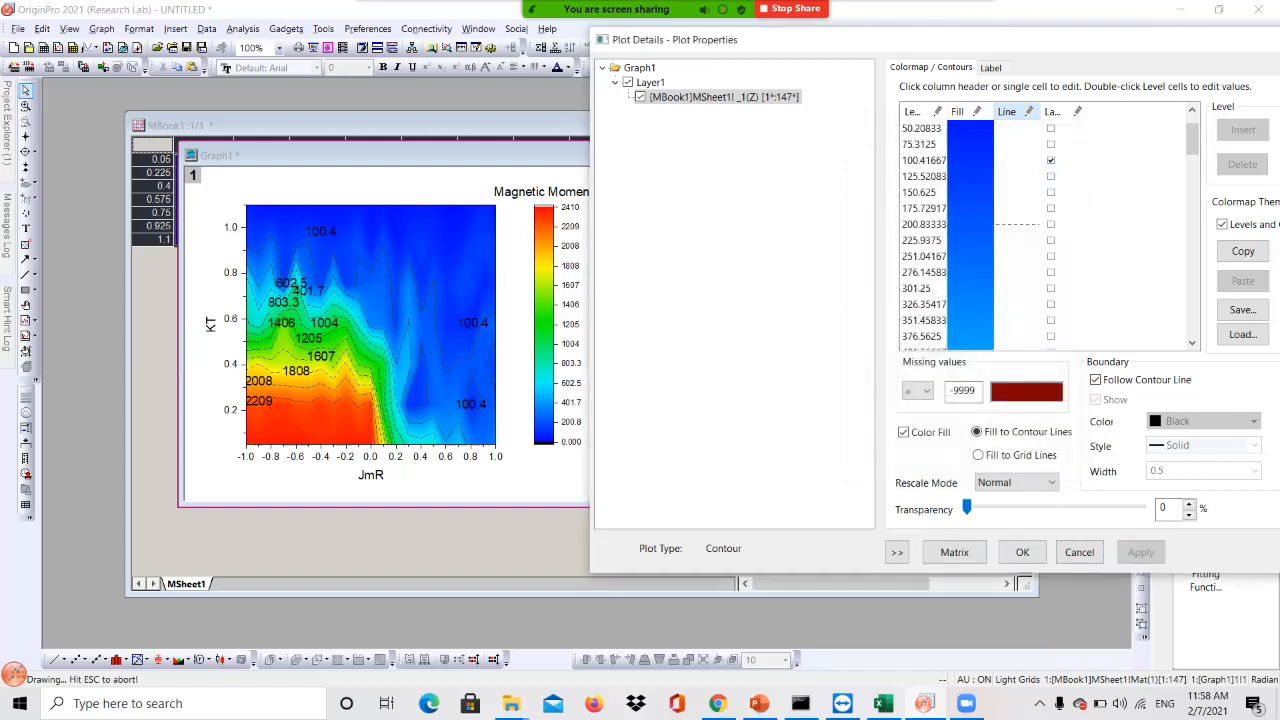
Set the contour line width to 1.5 and apply it
{"action": "left_click", "coordinate": [1006, 111]}
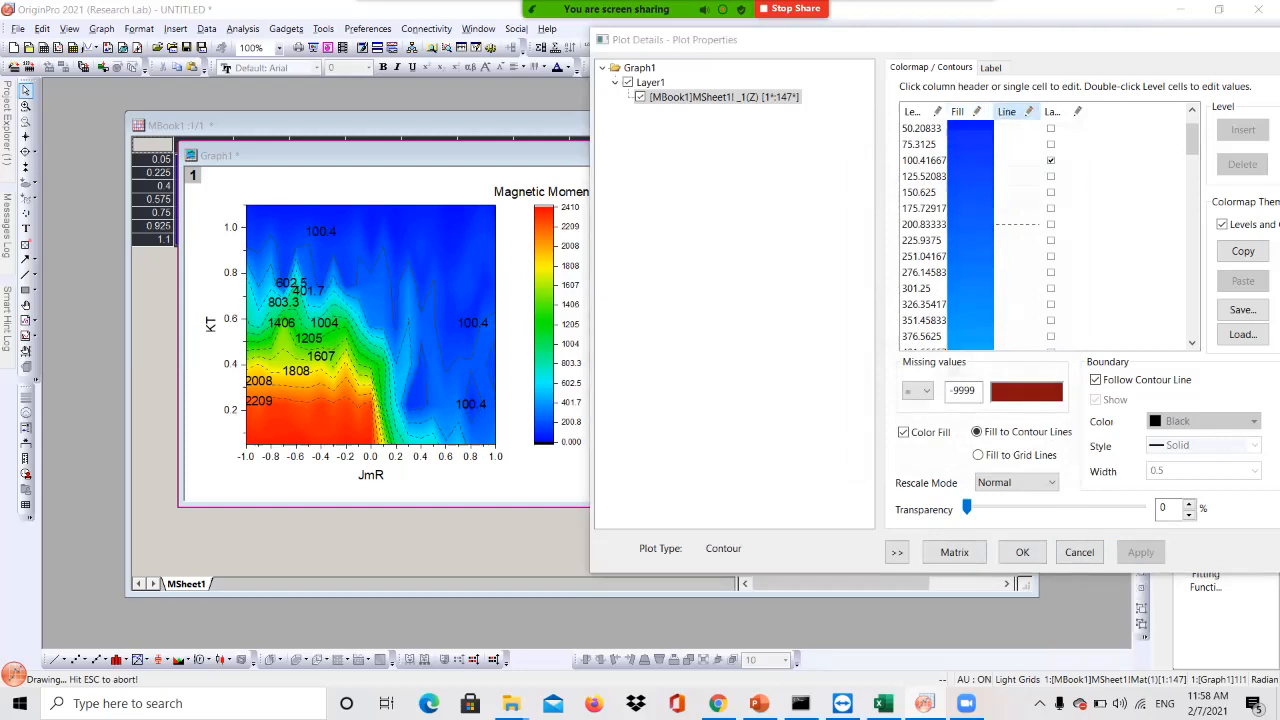
{"action": "left_click", "coordinate": [1043, 443]}
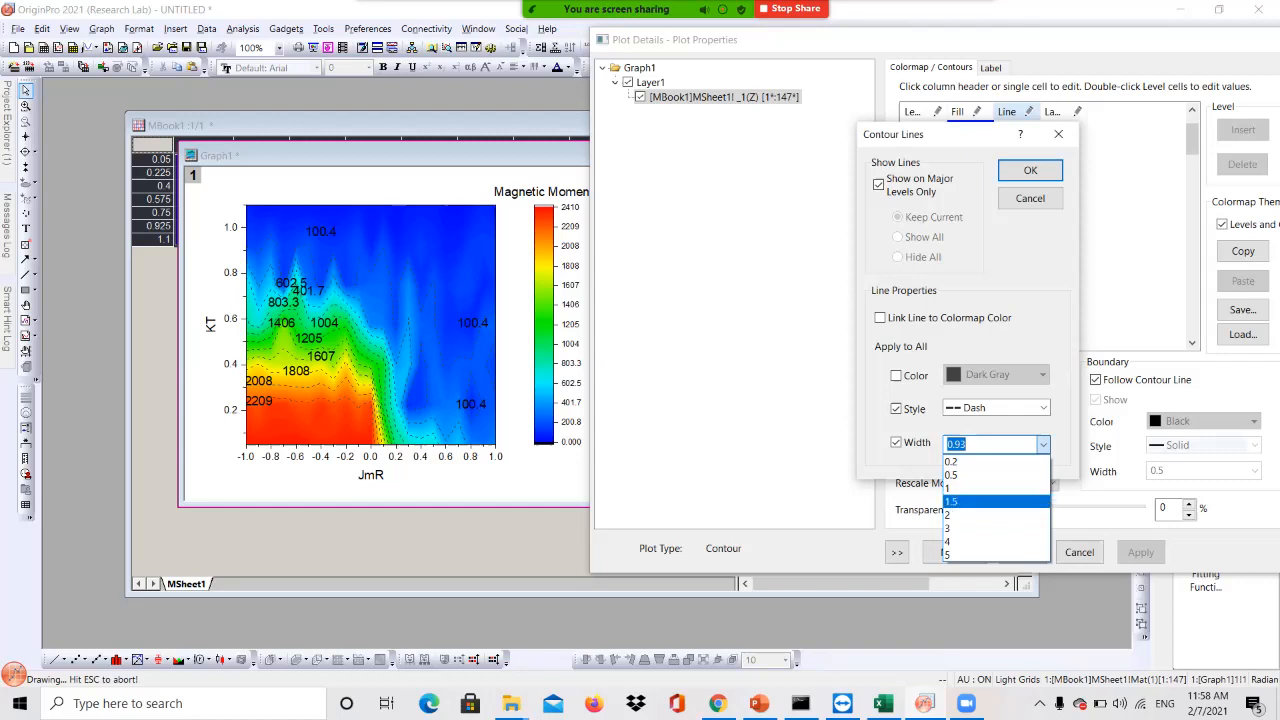
{"action": "left_click", "coordinate": [996, 502]}
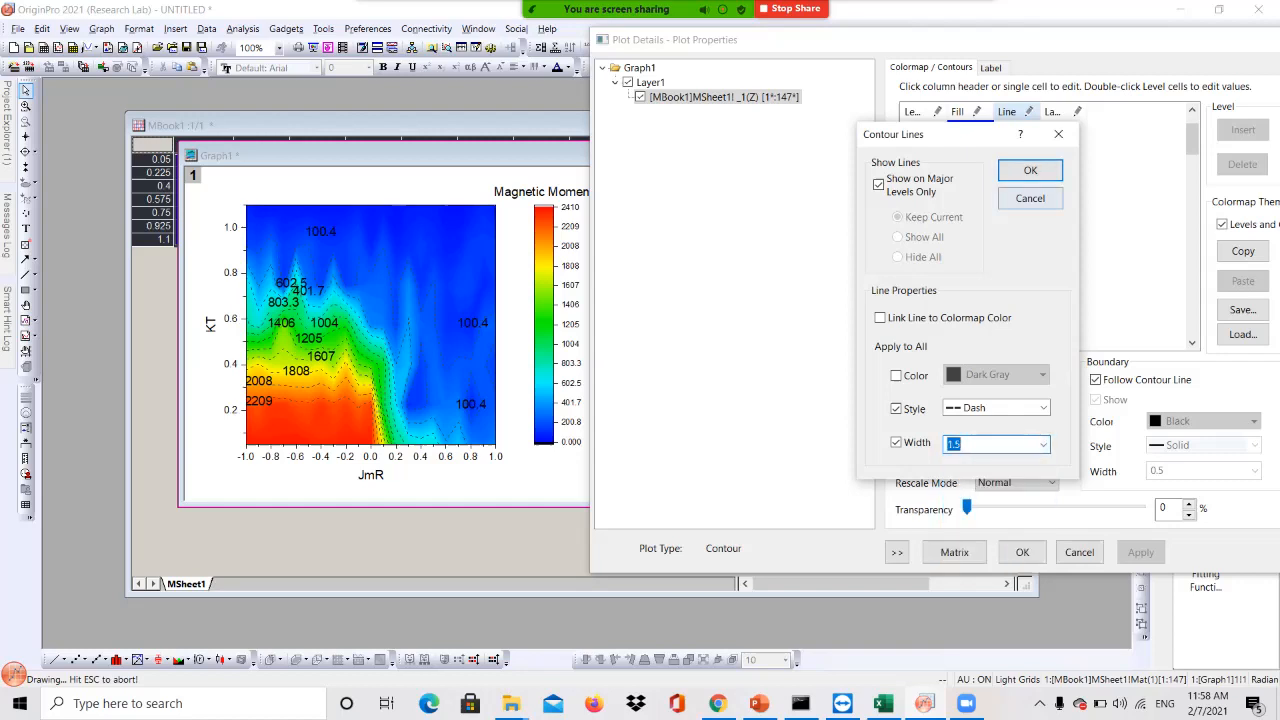
{"action": "left_click", "coordinate": [1030, 170]}
{"action": "left_click", "coordinate": [1140, 552]}
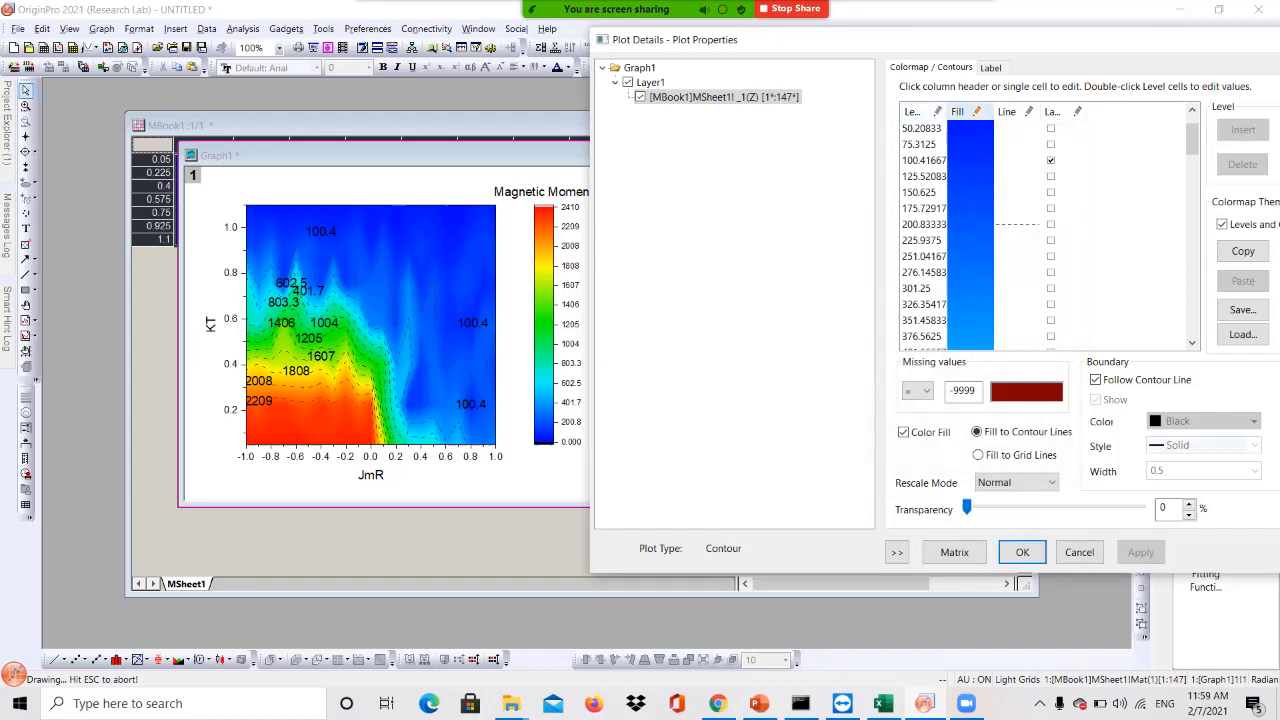
Interpolate the fill colours from Cyan to light red #FB6F6F and apply to the plot
{"action": "left_click", "coordinate": [957, 111]}
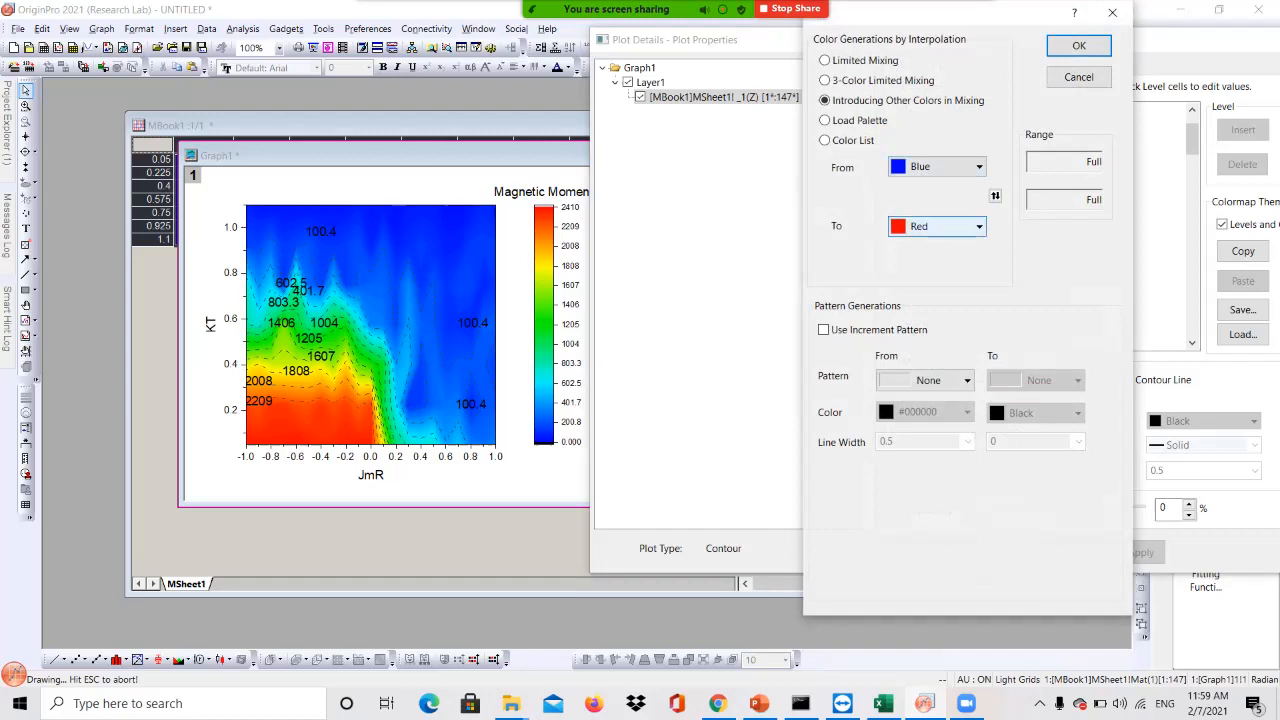
{"action": "left_click", "coordinate": [950, 167]}
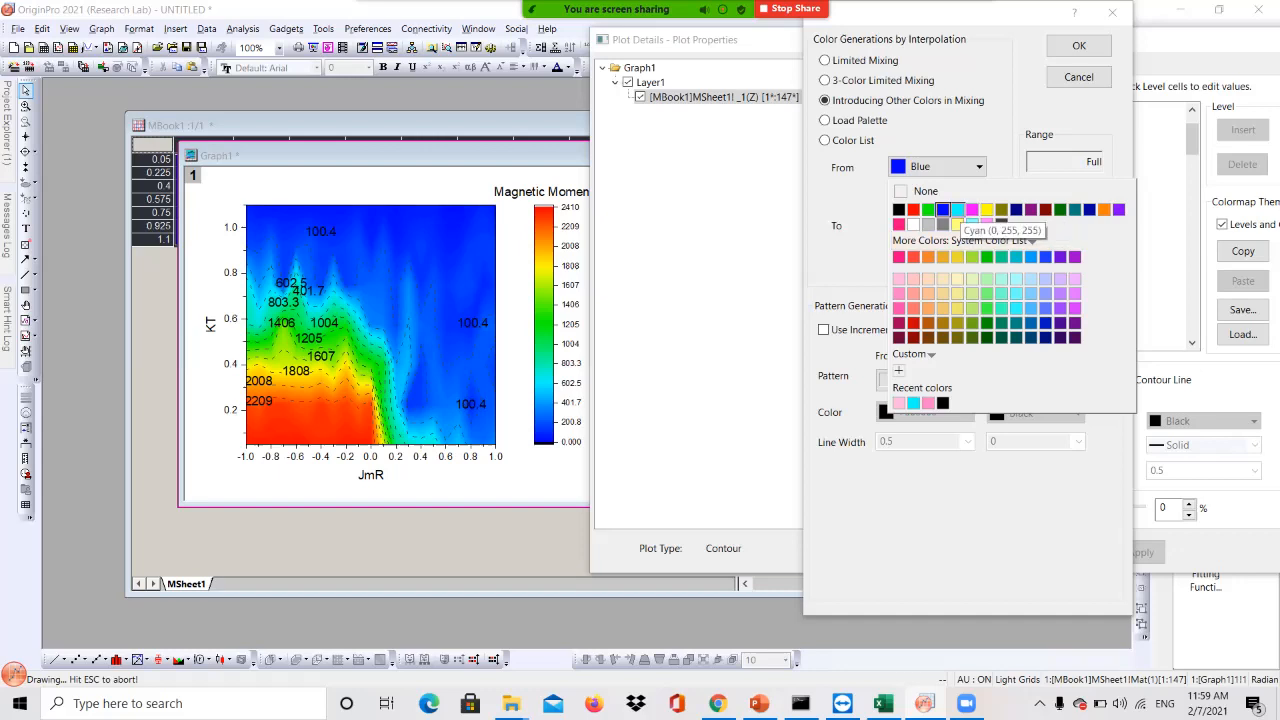
{"action": "left_click", "coordinate": [957, 209]}
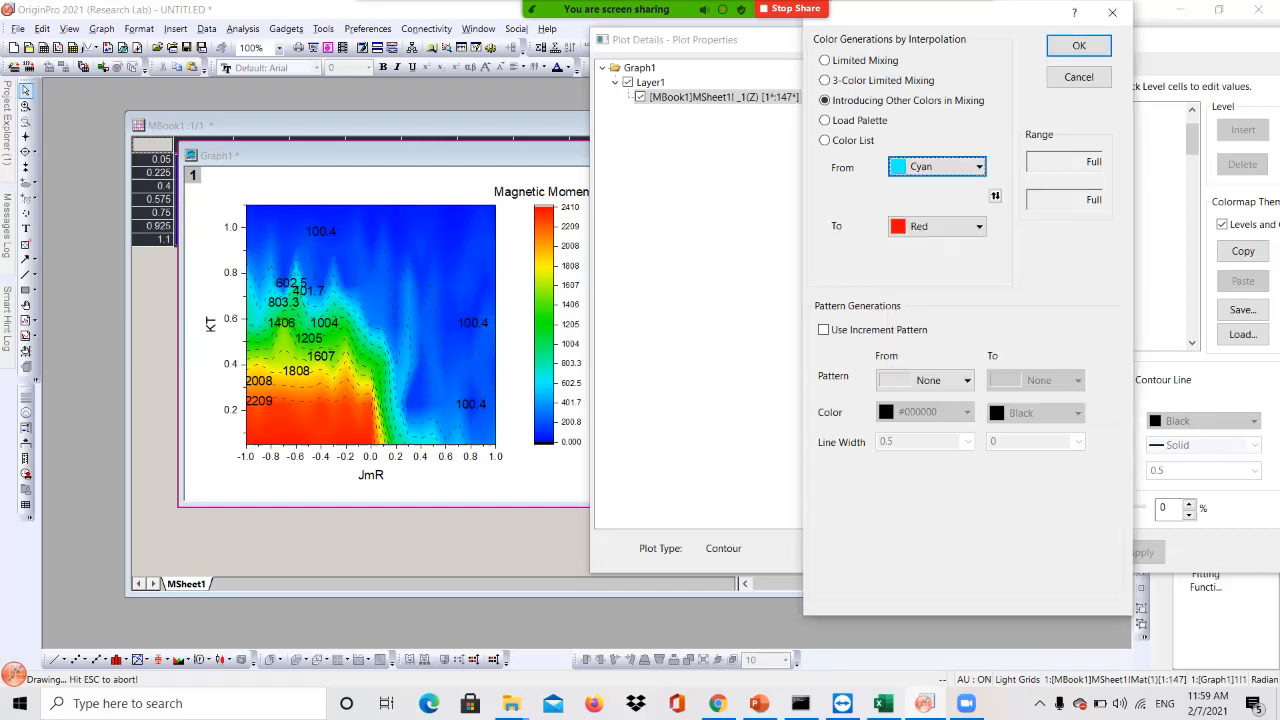
{"action": "left_click", "coordinate": [940, 226]}
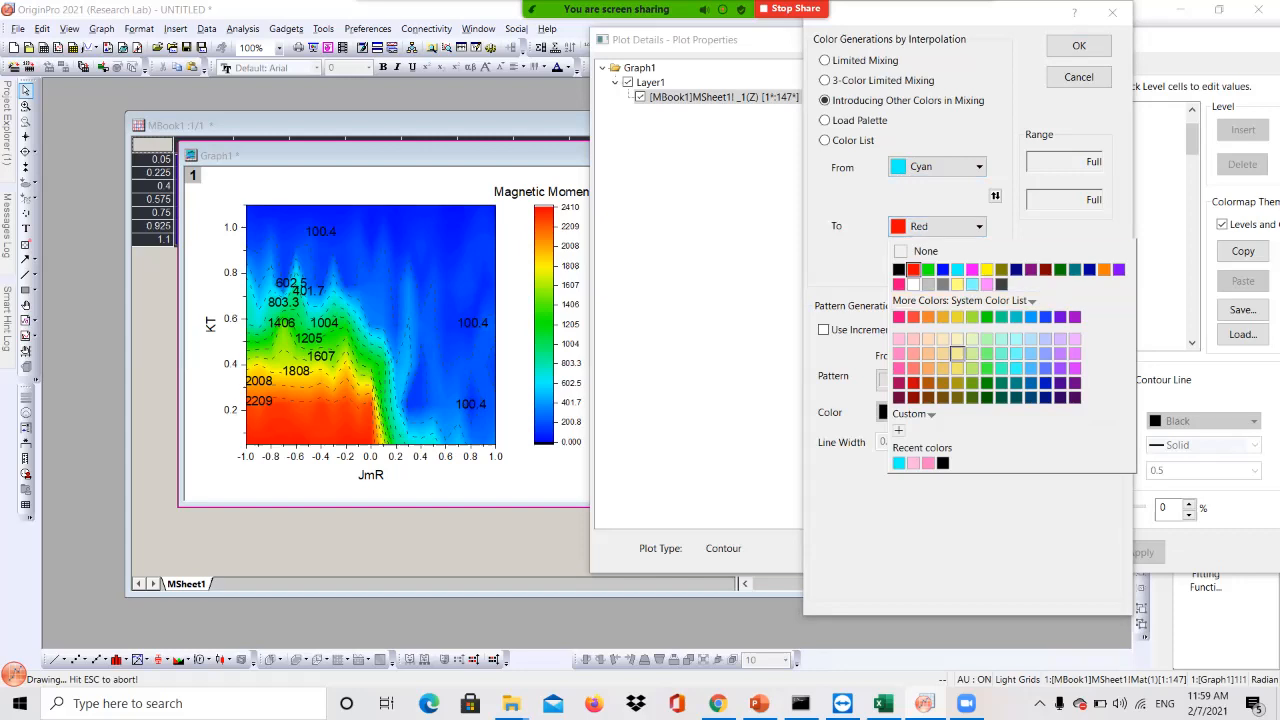
{"action": "left_click", "coordinate": [913, 368]}
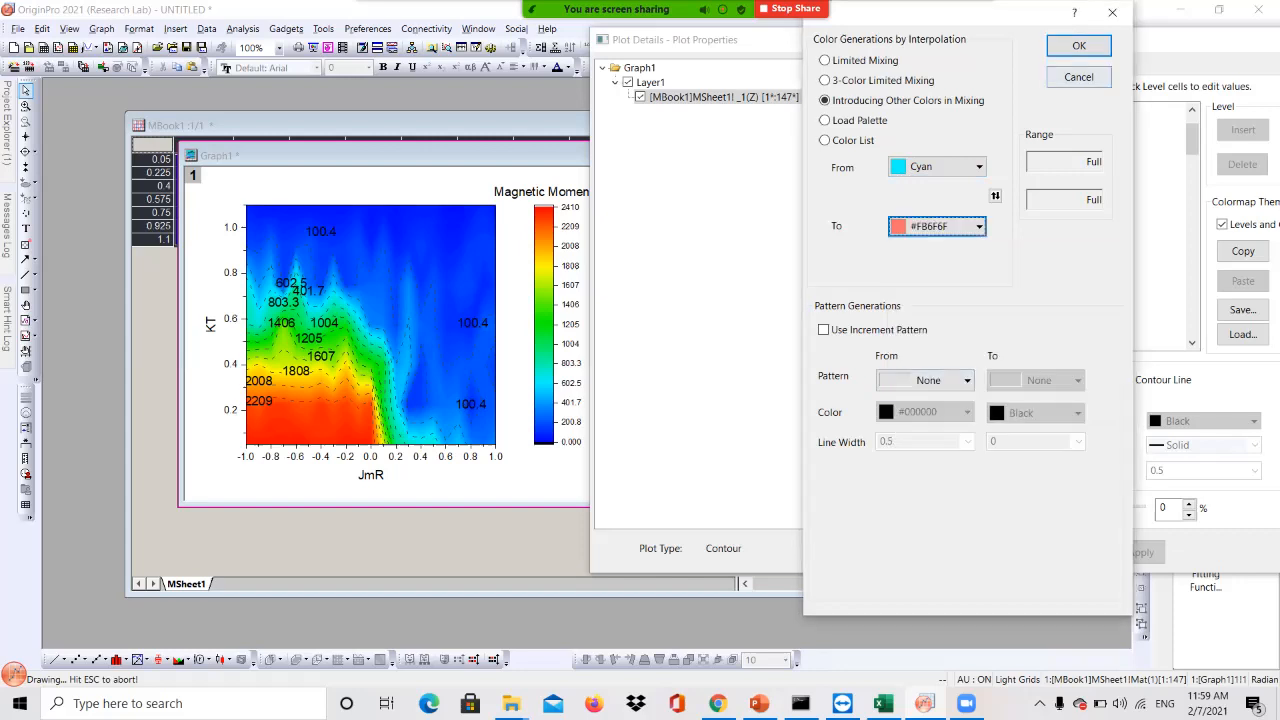
{"action": "left_click", "coordinate": [1079, 45]}
{"action": "left_click", "coordinate": [1140, 552]}
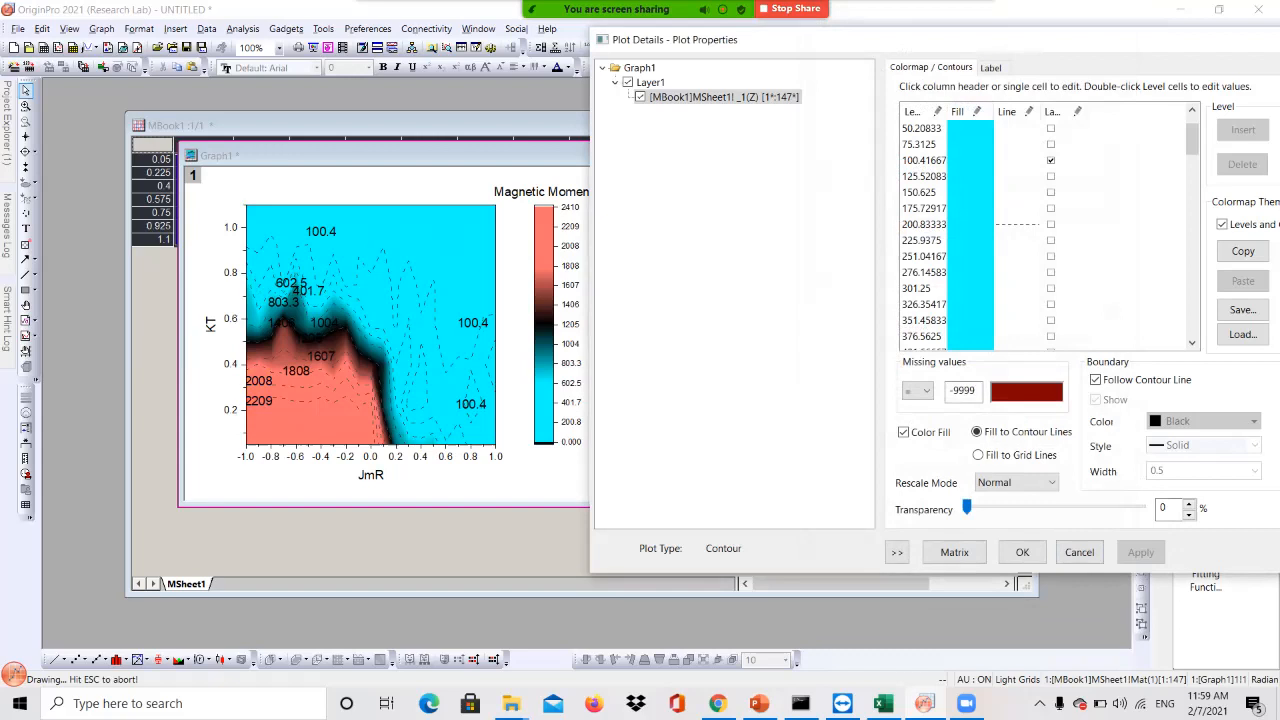
Return to Plot Details and bring up the contour Label settings (Arial 22 pt, one decimal)
{"action": "left_click", "coordinate": [970, 23]}
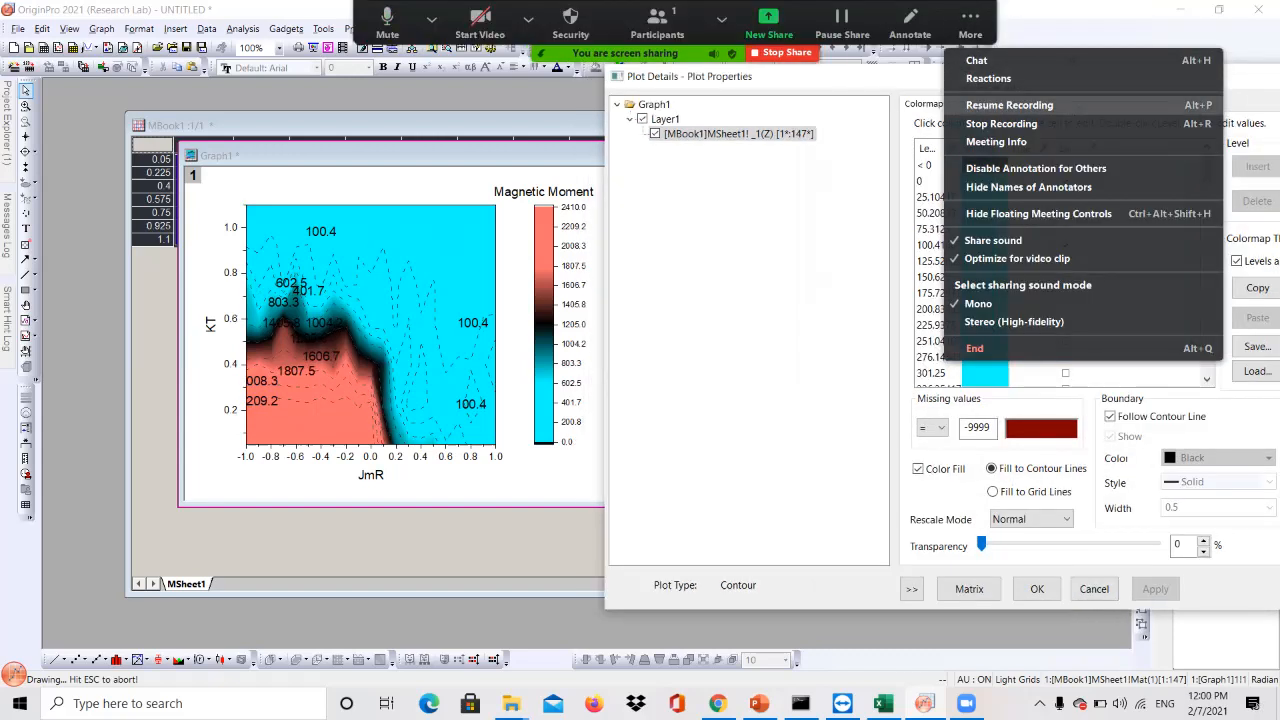
{"action": "left_click", "coordinate": [1004, 105]}
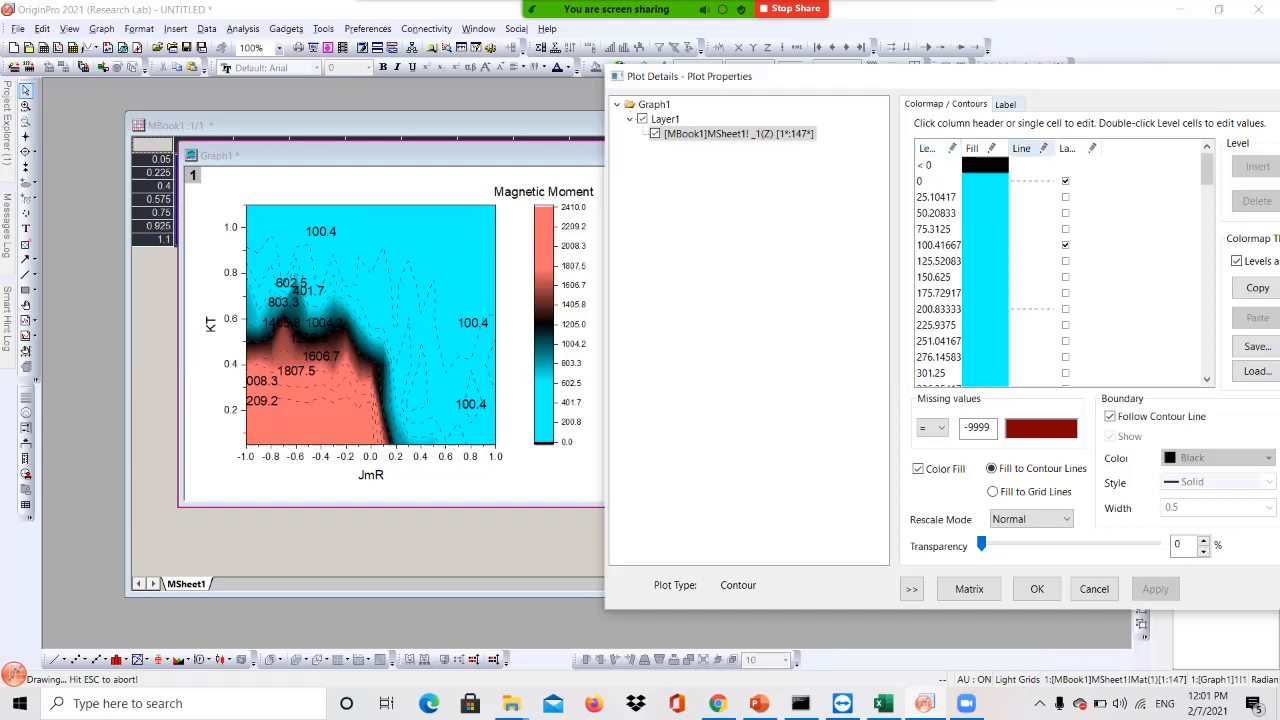
{"action": "left_click", "coordinate": [1006, 104]}
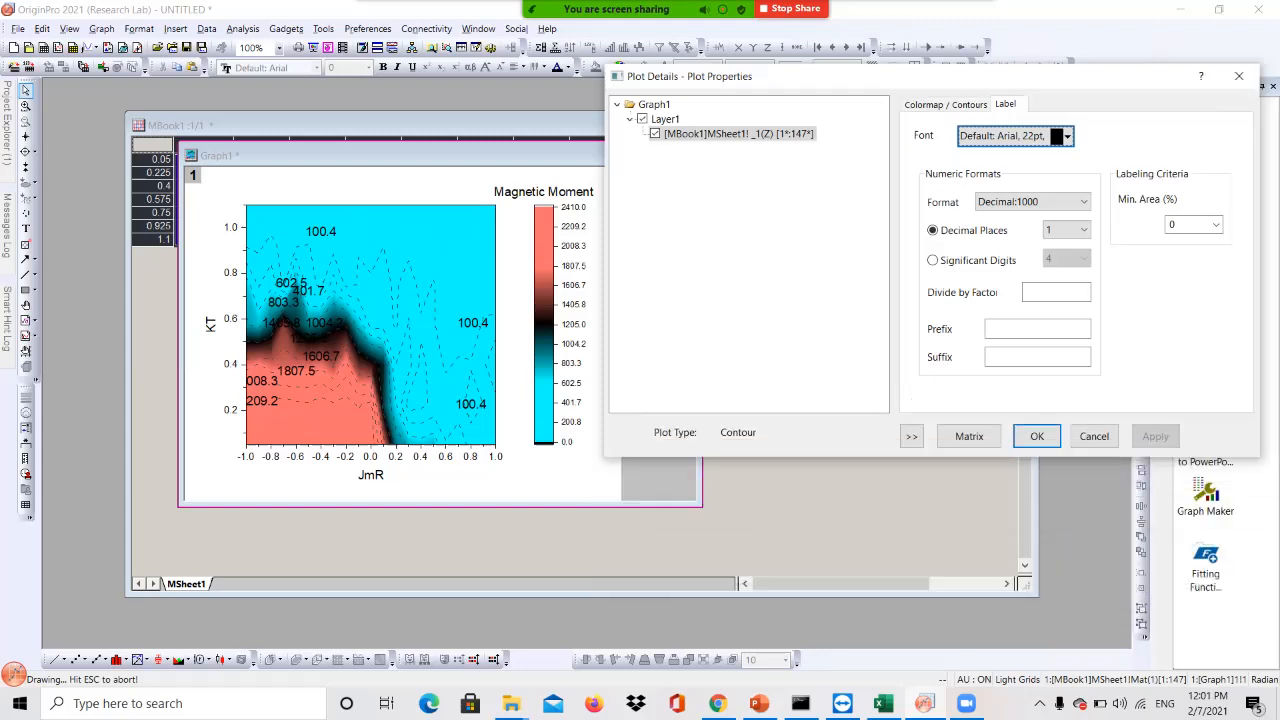
Set the contour label font size to 24 pt, keeping black labels
{"action": "left_click", "coordinate": [1067, 137]}
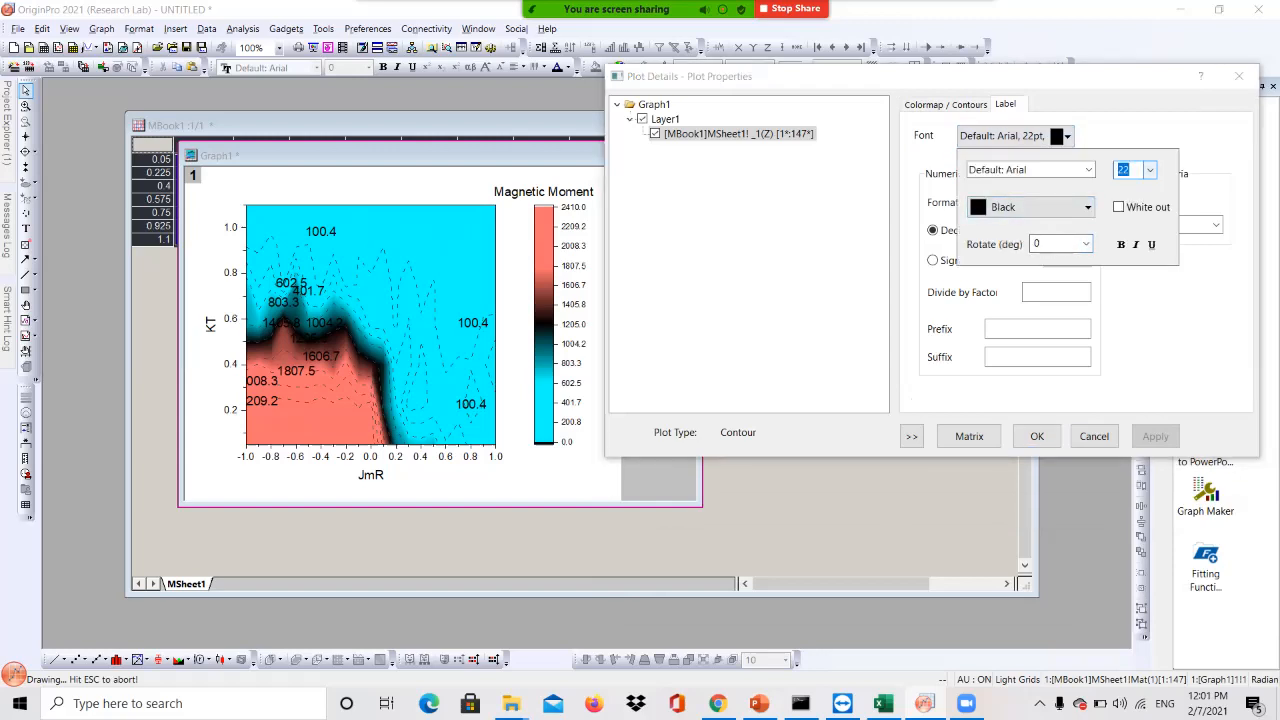
{"action": "left_click", "coordinate": [1150, 170]}
{"action": "left_click", "coordinate": [1135, 320]}
{"action": "left_click", "coordinate": [1050, 207]}
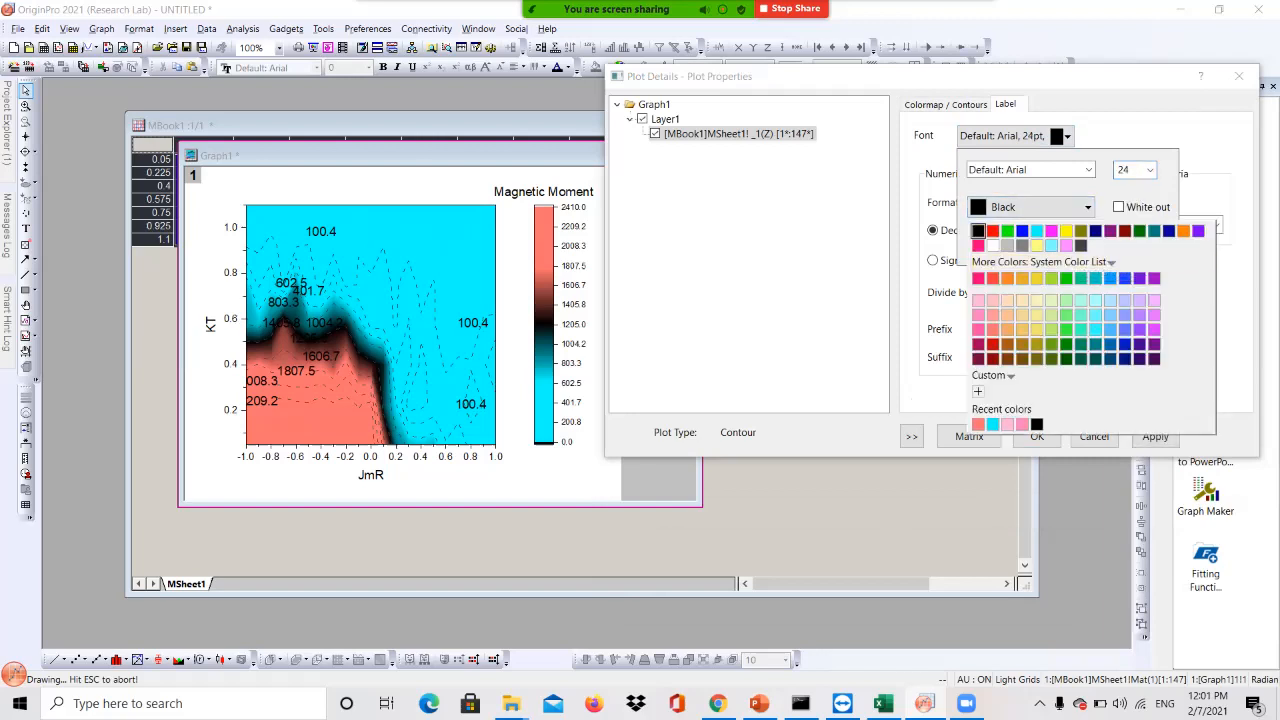
{"action": "key", "text": "Escape"}
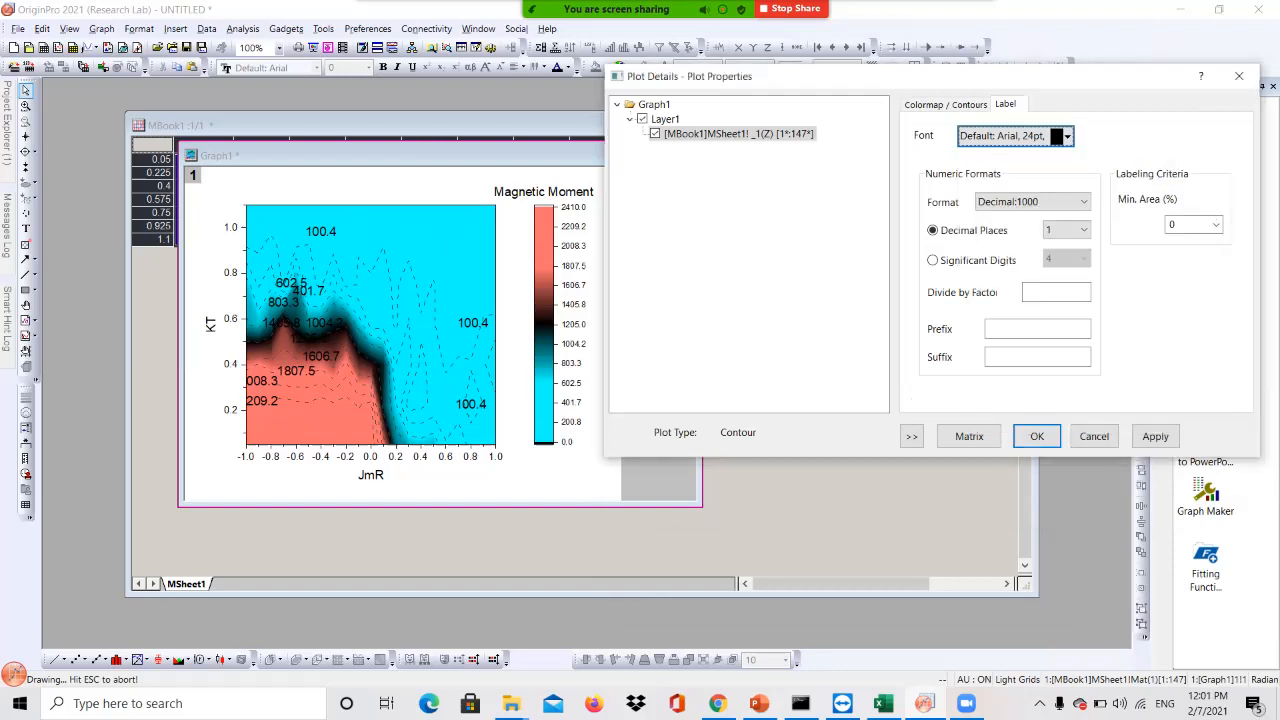
Show contour labels with 0 decimal places, apply, and close Plot Details
{"action": "left_click", "coordinate": [933, 230]}
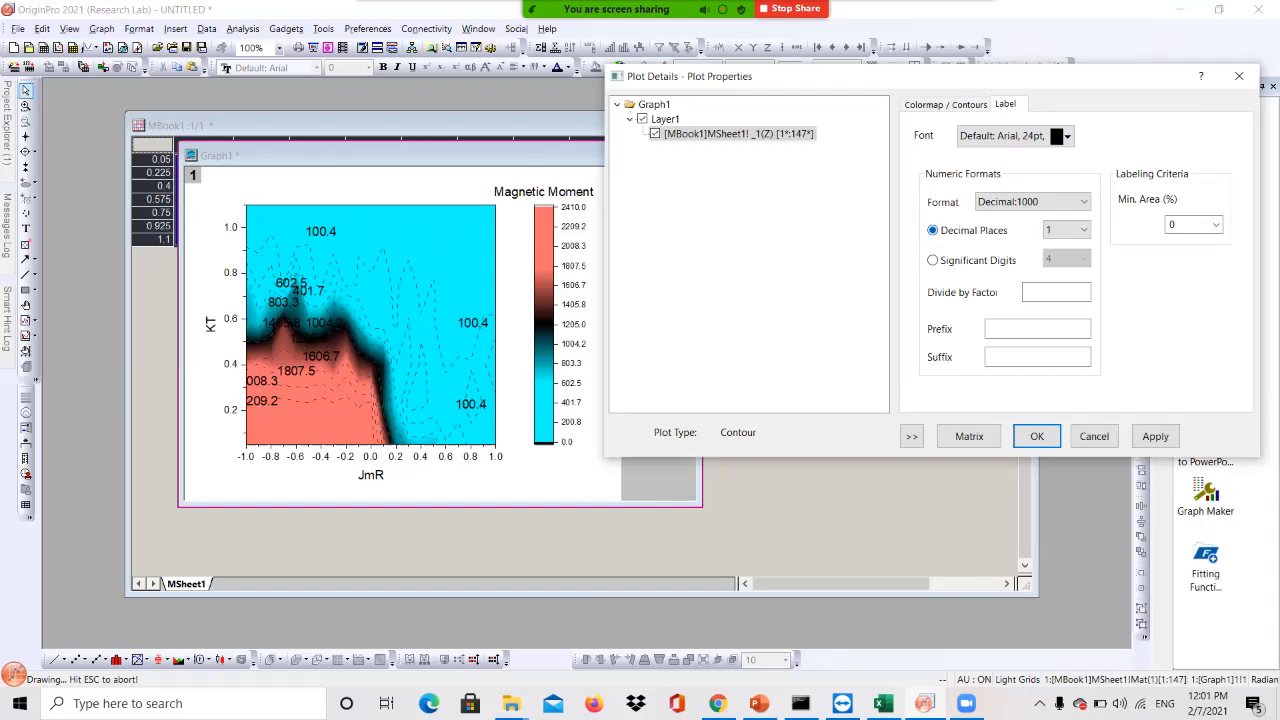
{"action": "left_click", "coordinate": [1074, 230]}
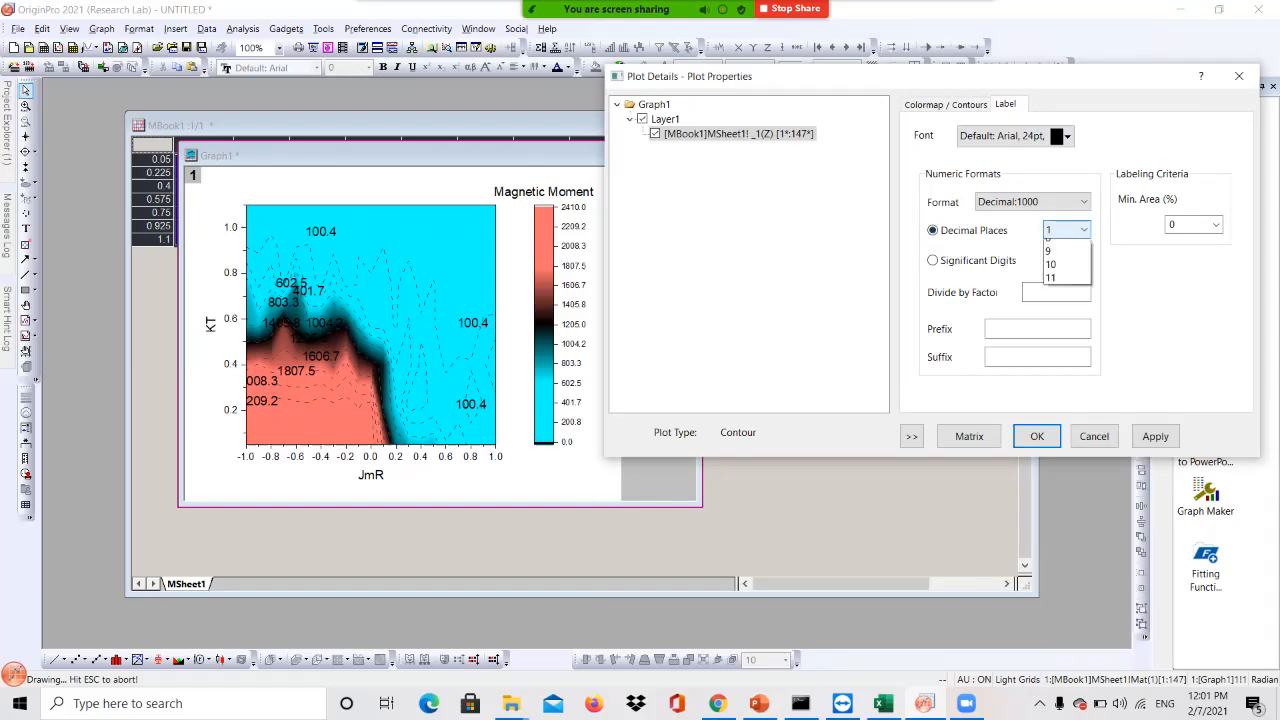
{"action": "left_click", "coordinate": [1067, 245]}
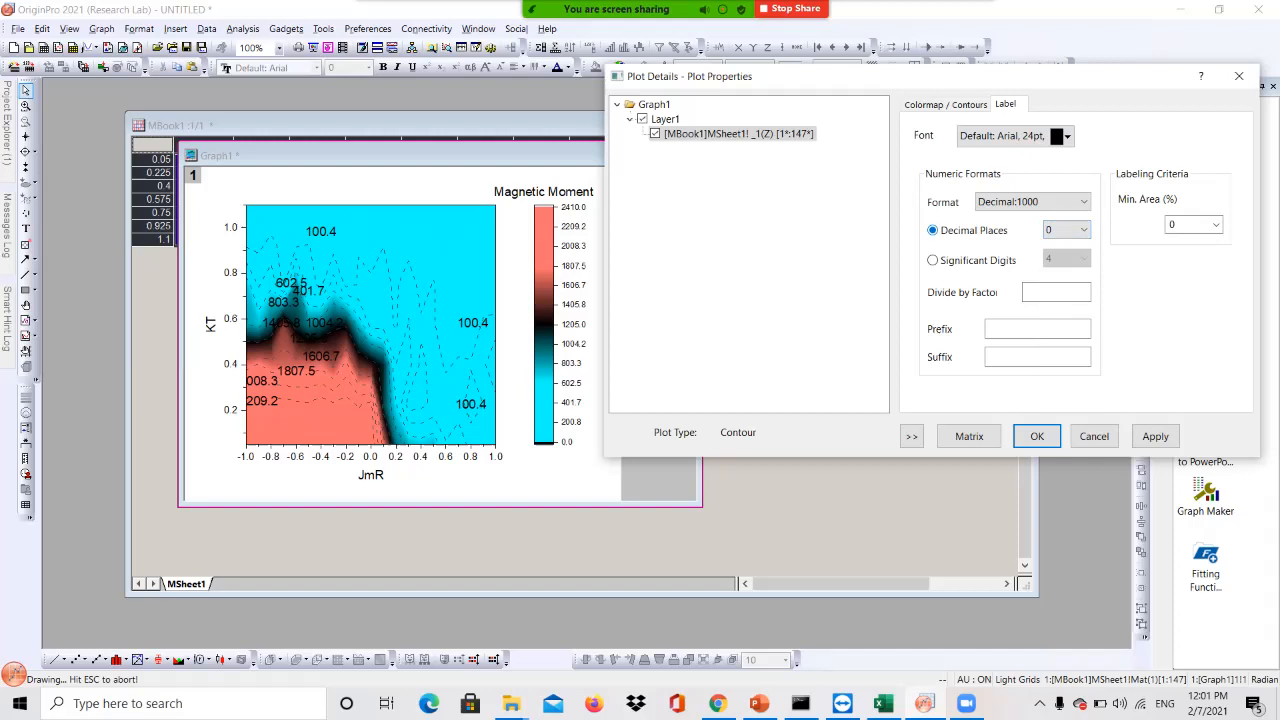
{"action": "left_click", "coordinate": [1155, 436]}
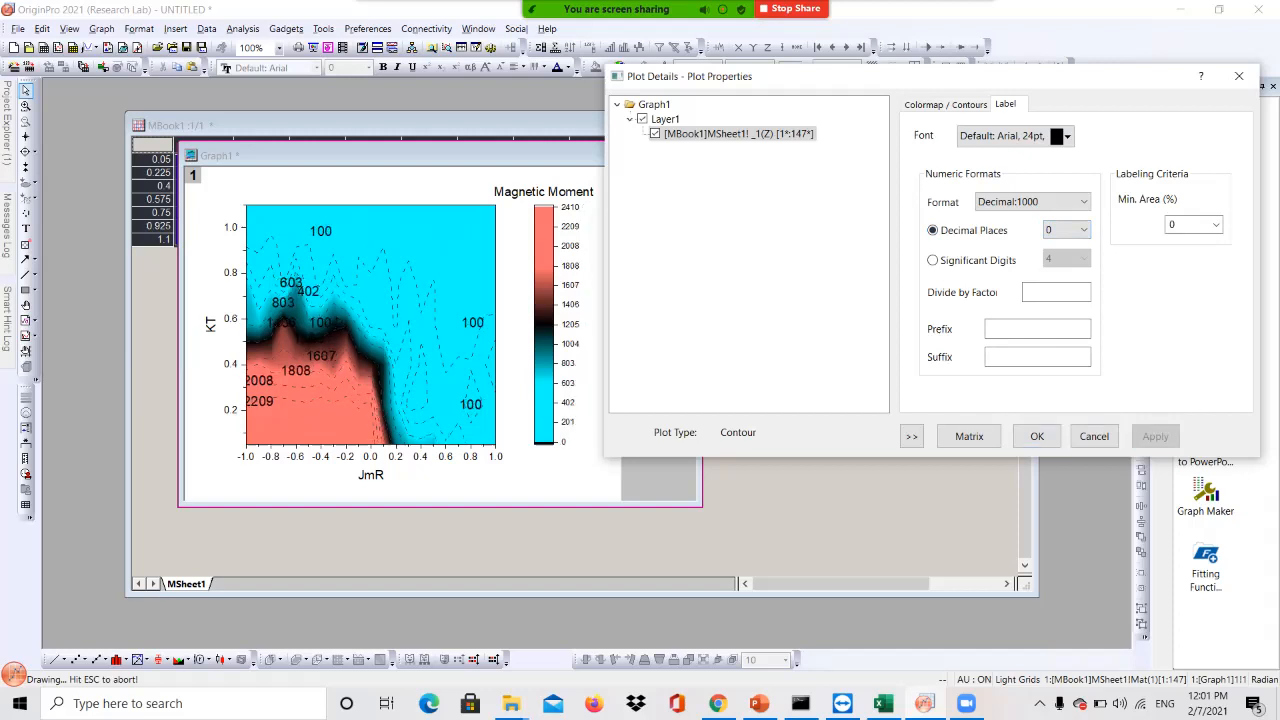
{"action": "left_click", "coordinate": [1037, 436]}
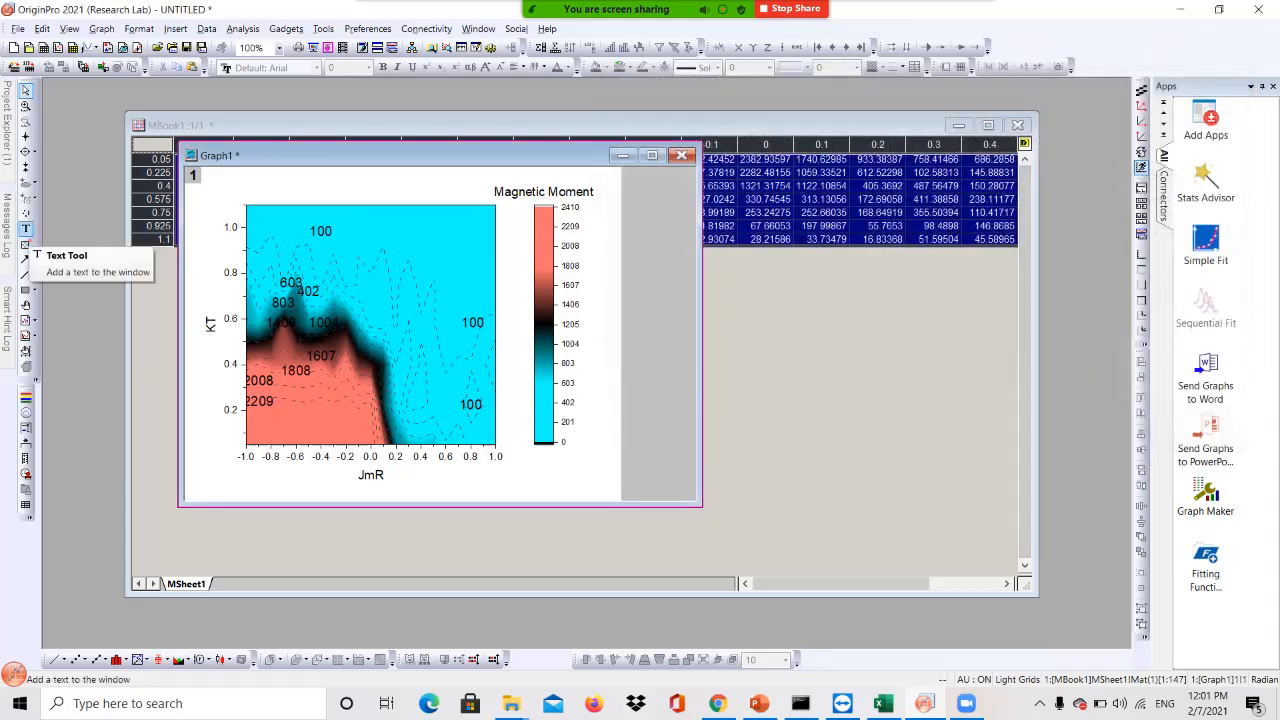
Add the title 'MTJMSD Magnetic Moment' above the plot
{"action": "left_click", "coordinate": [26, 228]}
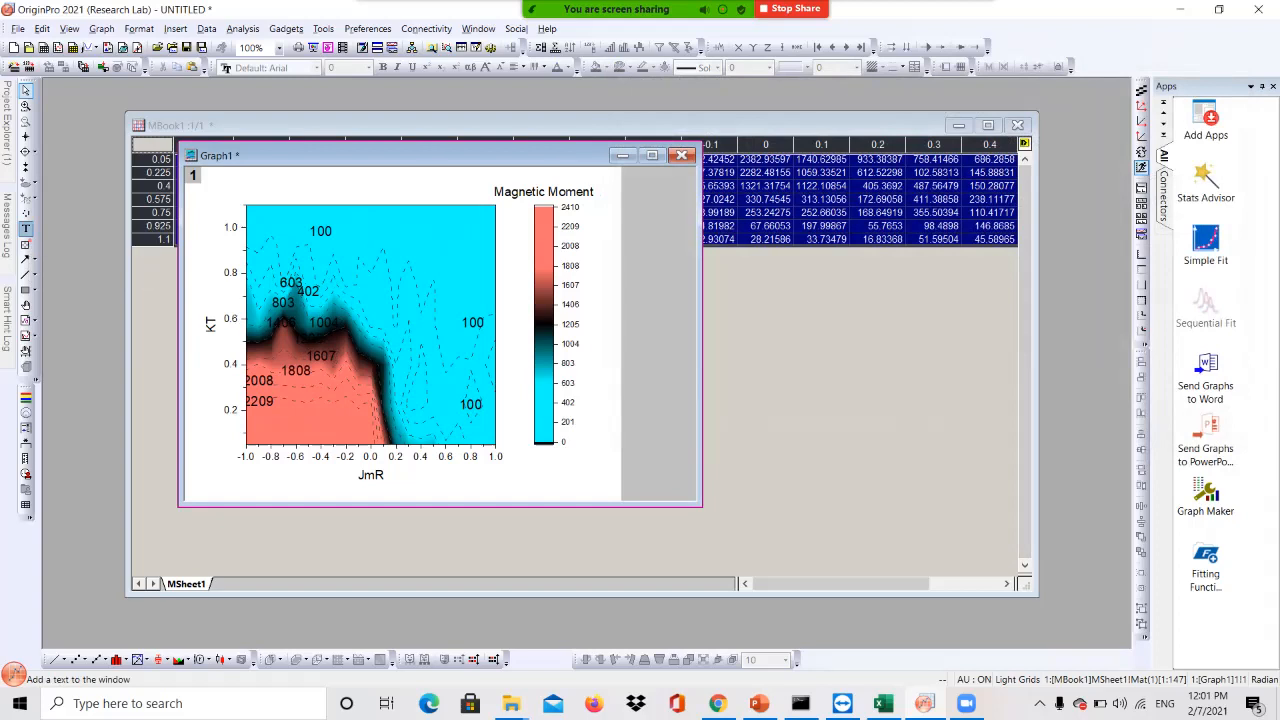
{"action": "left_click", "coordinate": [300, 182]}
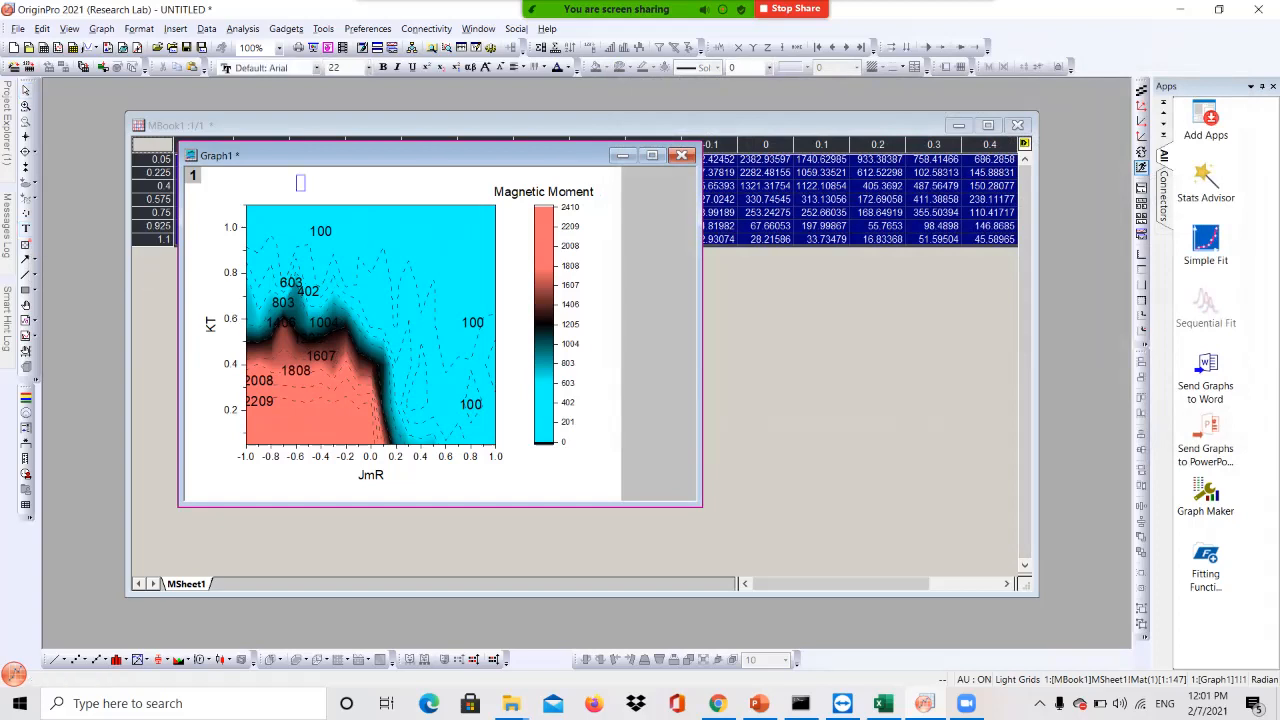
{"action": "type", "text": "MTJMSD M"}
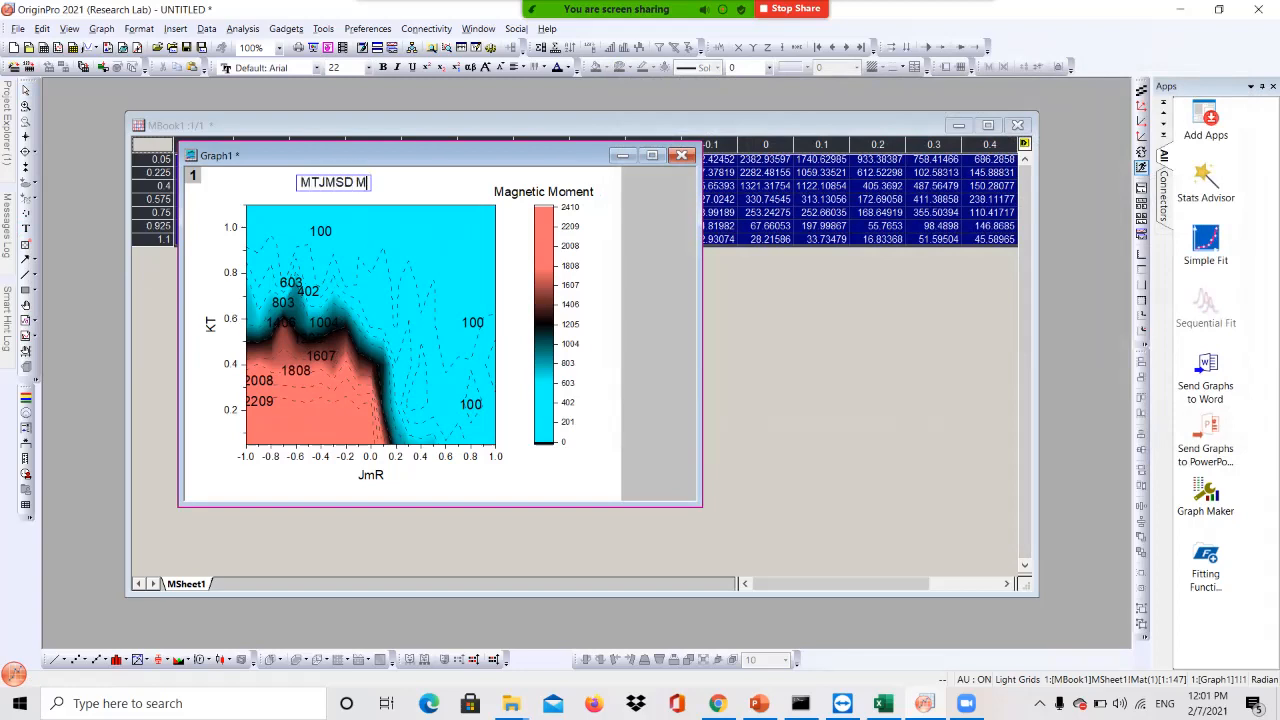
{"action": "type", "text": "agne"}
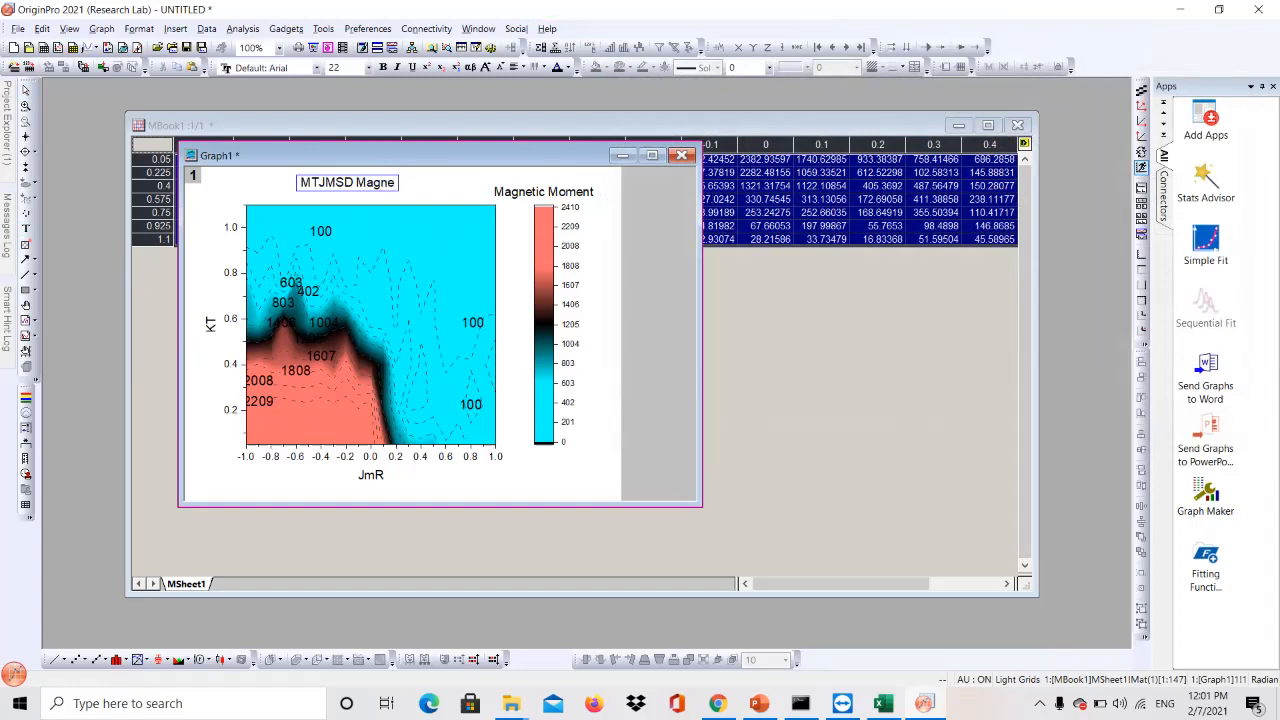
{"action": "type", "text": "tic Moment"}
Move the graph window down and to the right
{"action": "left_click_drag", "start_coordinate": [420, 155], "coordinate": [578, 218]}
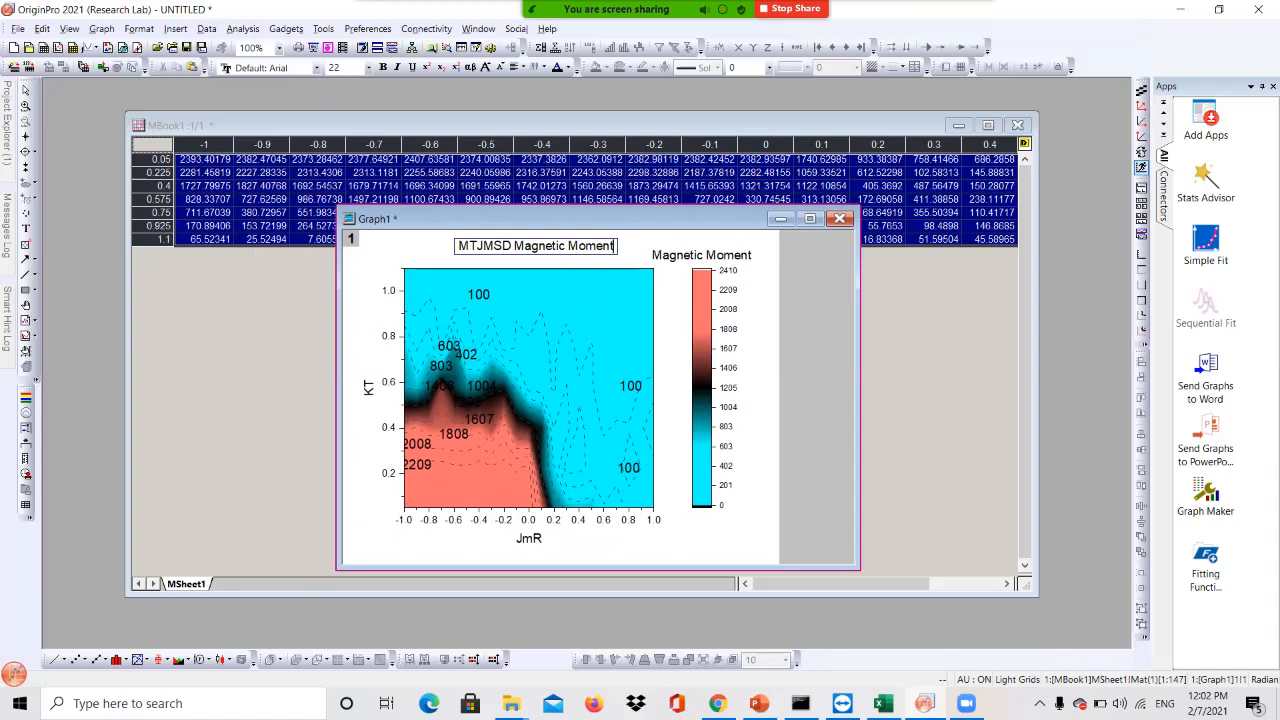
{"action": "left_click", "coordinate": [882, 703]}
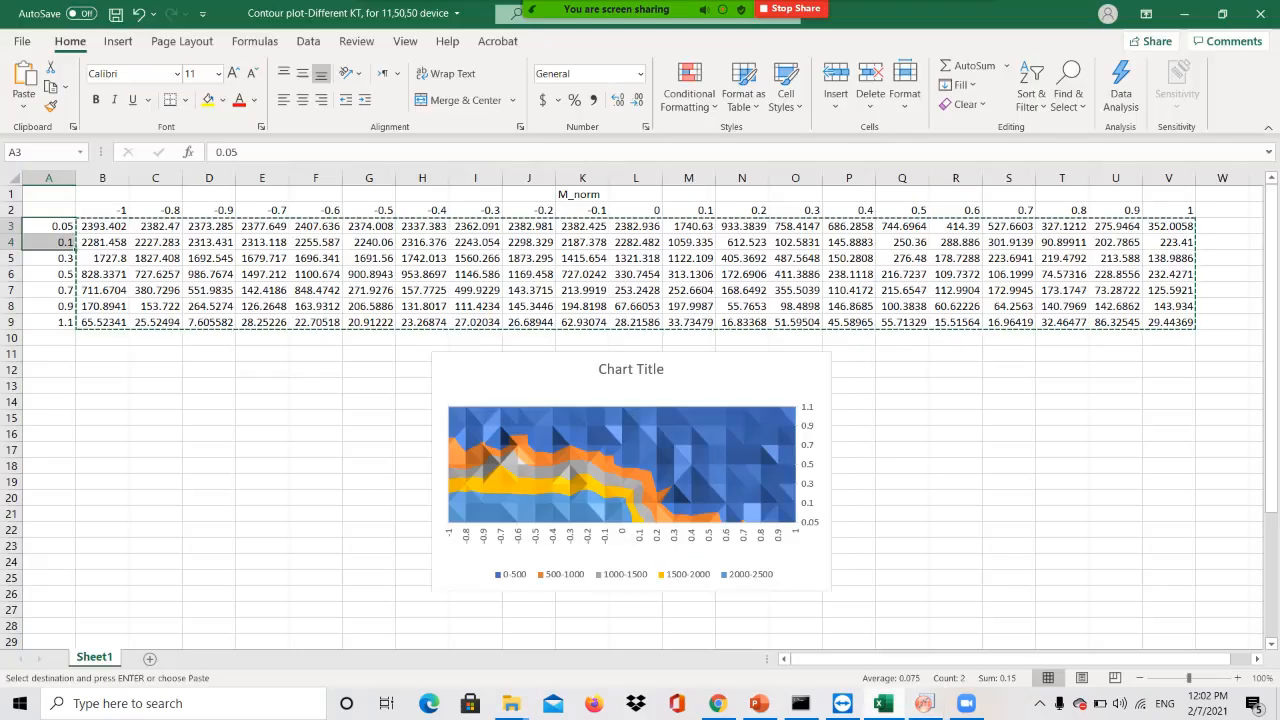
{"action": "left_click", "coordinate": [925, 703]}
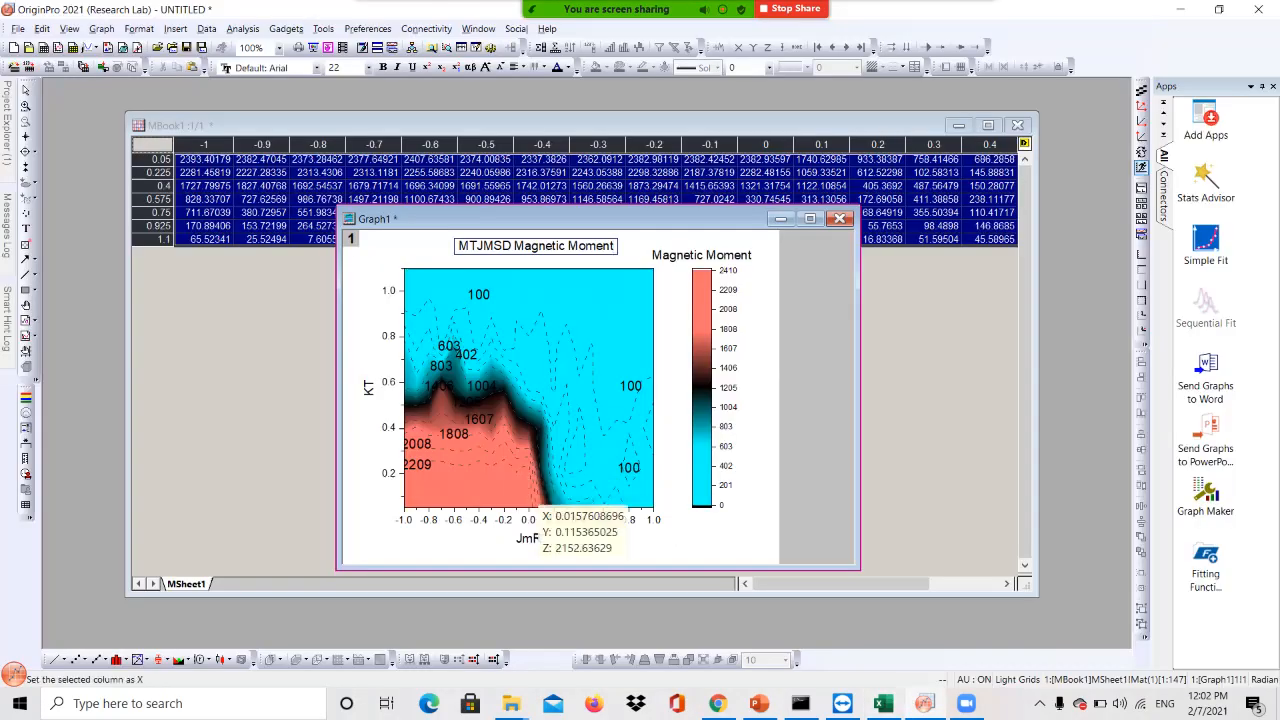
Recolour the contour fill with a blue-to-red rainbow palette in Plot Details
{"action": "left_click", "coordinate": [970, 24]}
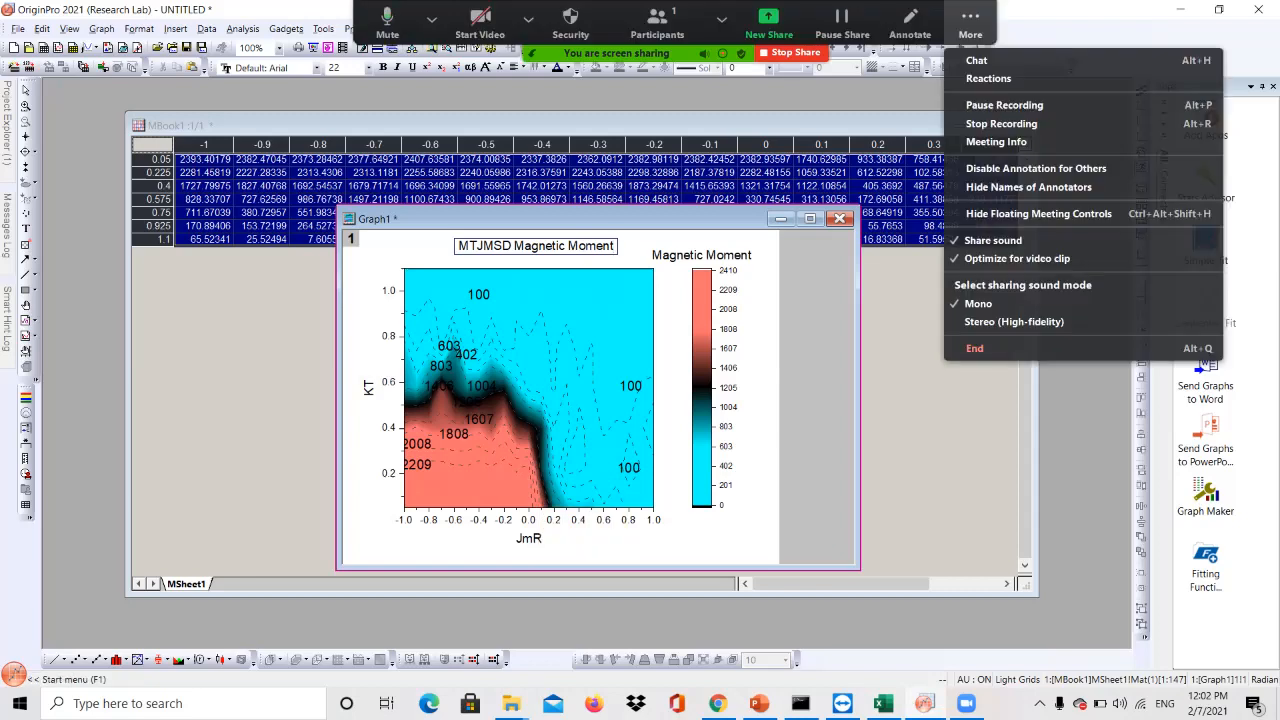
{"action": "left_click", "coordinate": [1004, 105]}
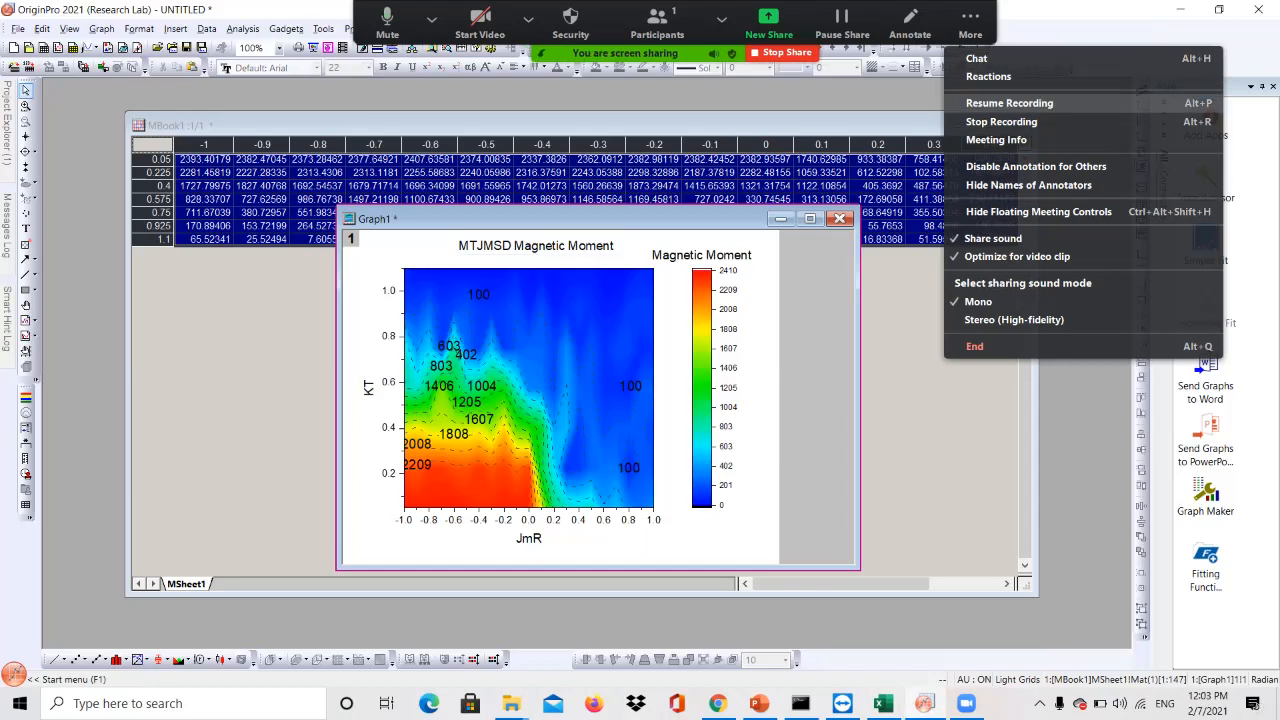
{"action": "left_click", "coordinate": [1009, 103]}
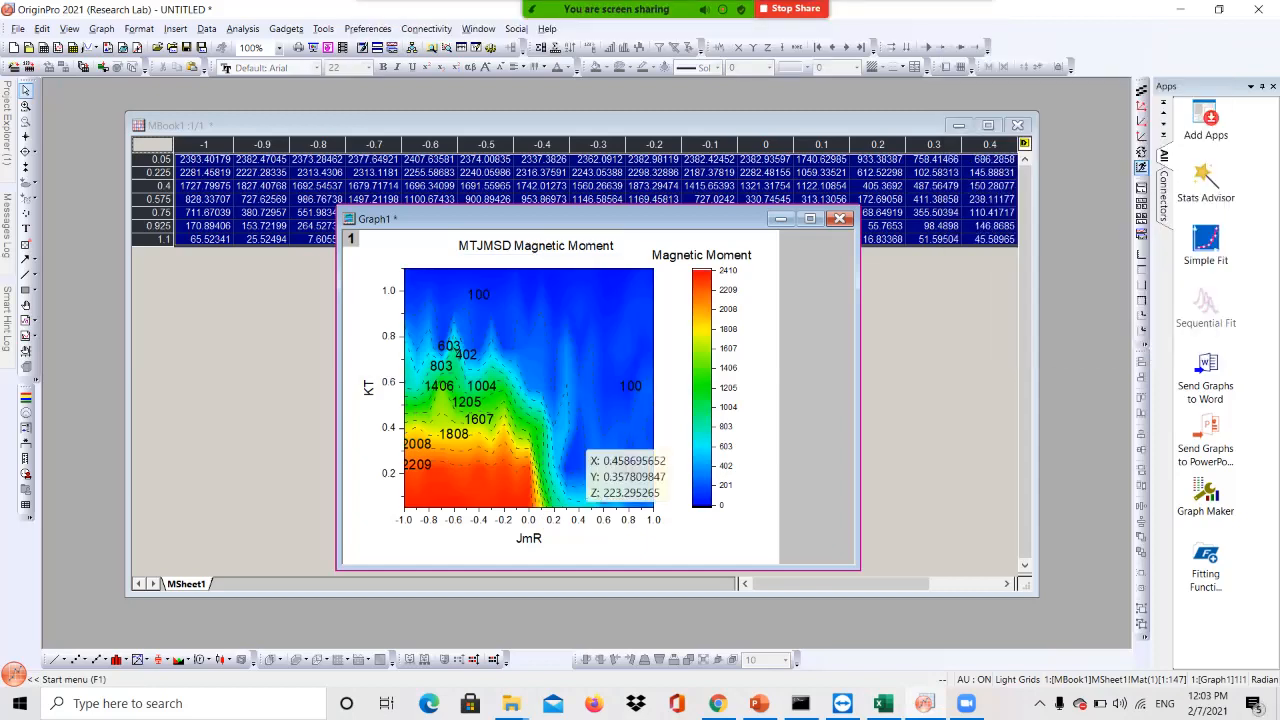